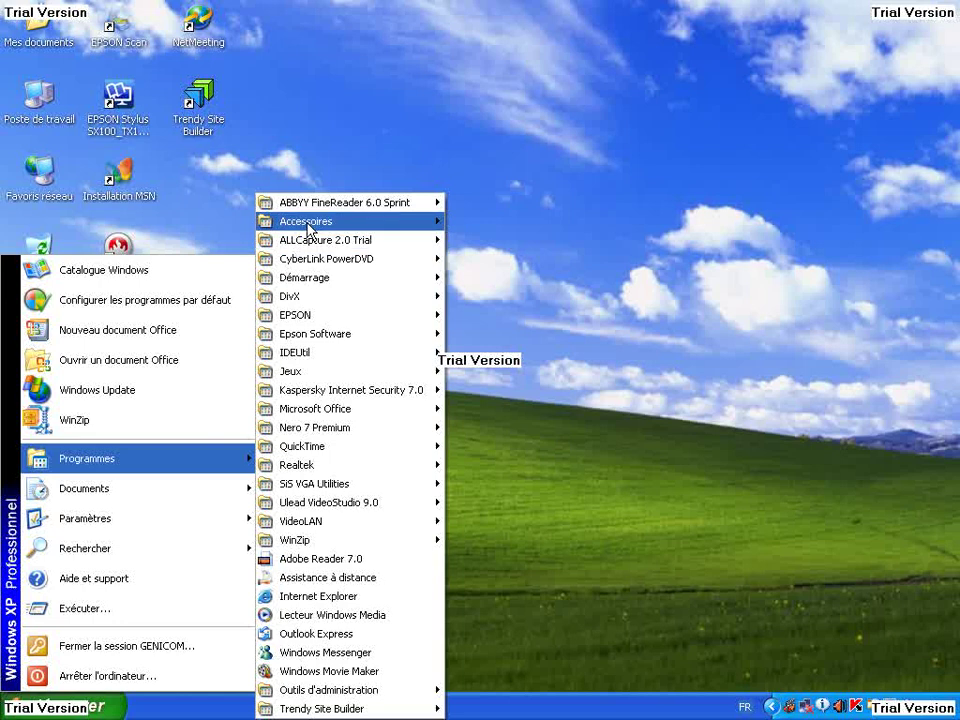
# - Launch the network setup wizard (Assistant Configuration du réseau) and continue past its introductory pages
pyautogui.moveTo(308, 229)
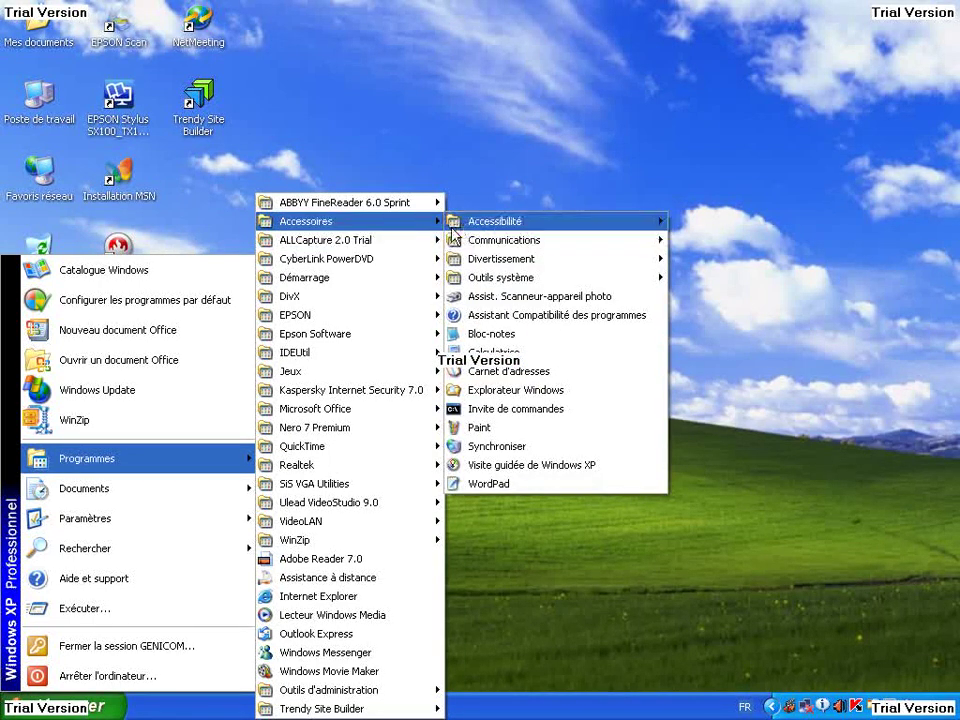
pyautogui.moveTo(488, 248)
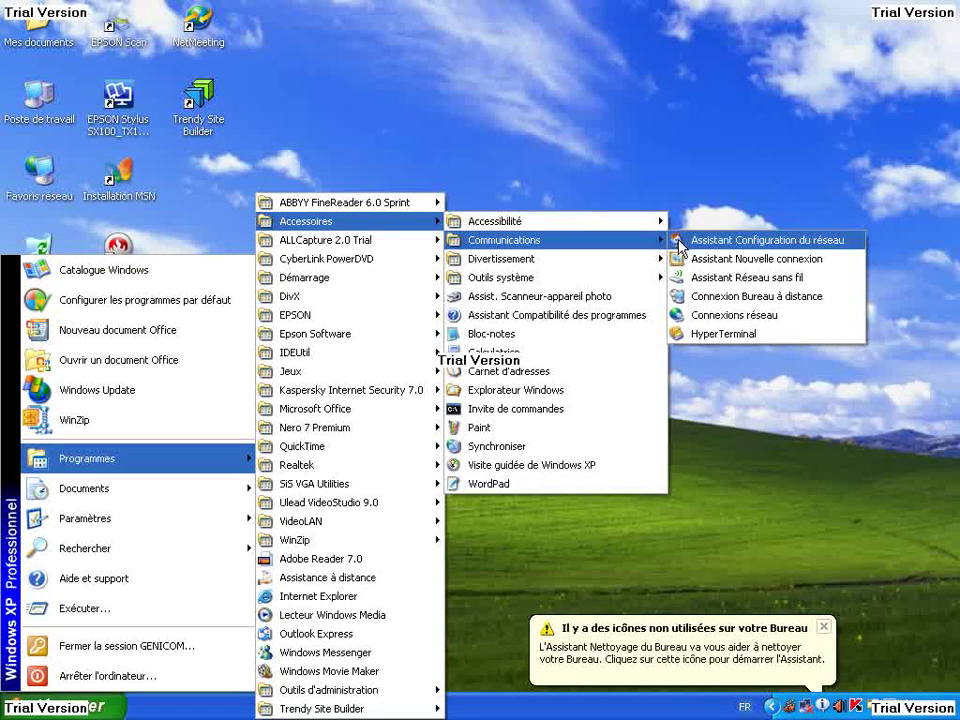
pyautogui.click(683, 246)
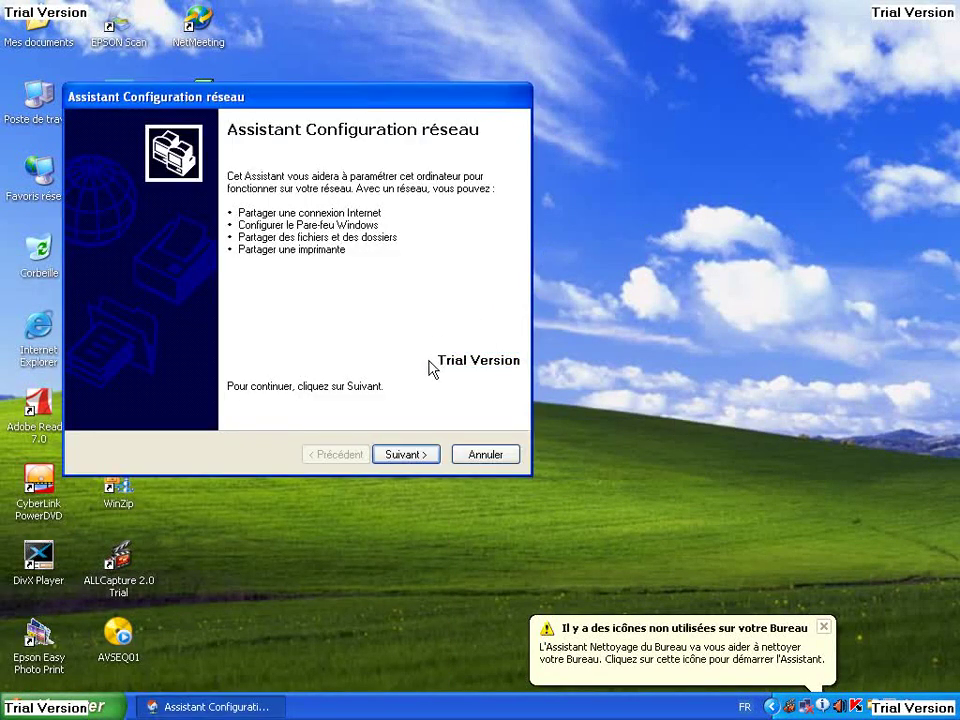
pyautogui.click(405, 454)
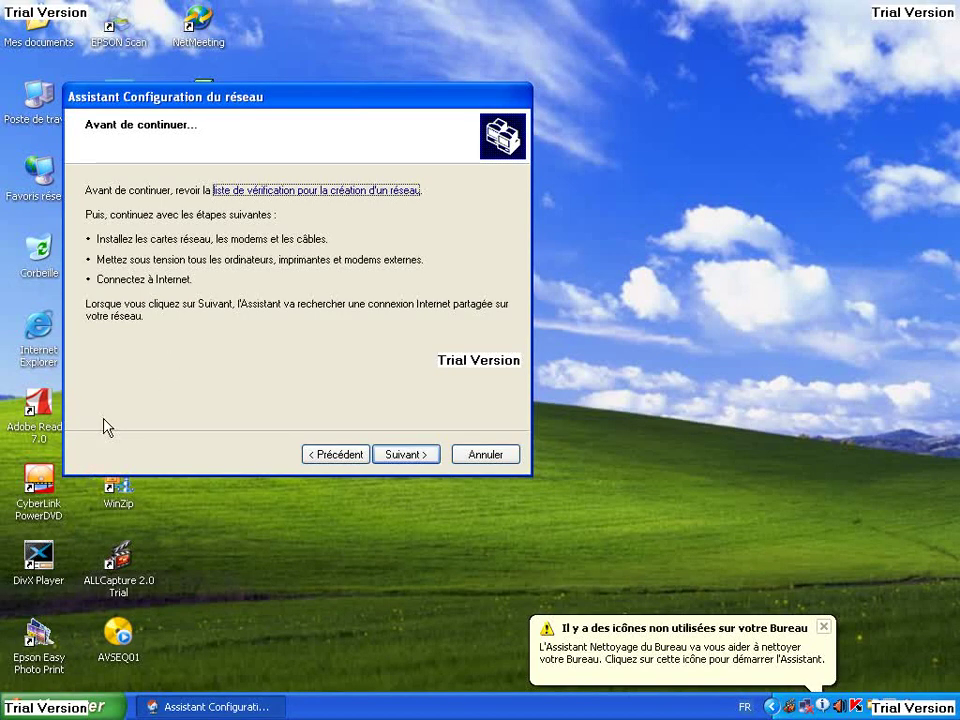
pyautogui.click(399, 456)
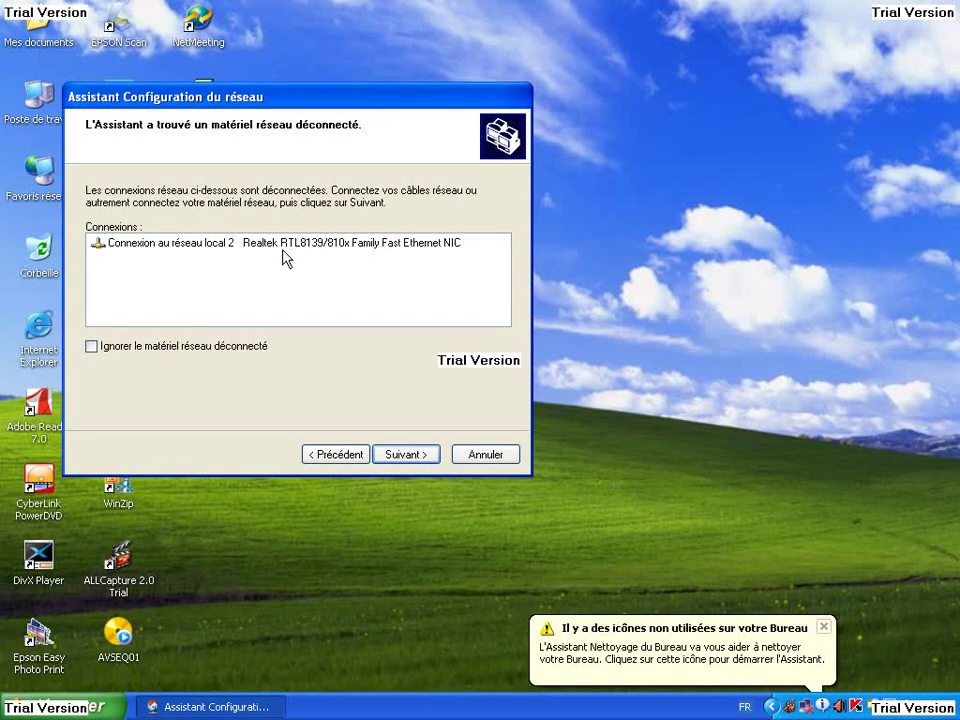
# - Ignore the disconnected network hardware and choose an Internet connection through a residential gateway or another computer on the network
pyautogui.click(281, 247)
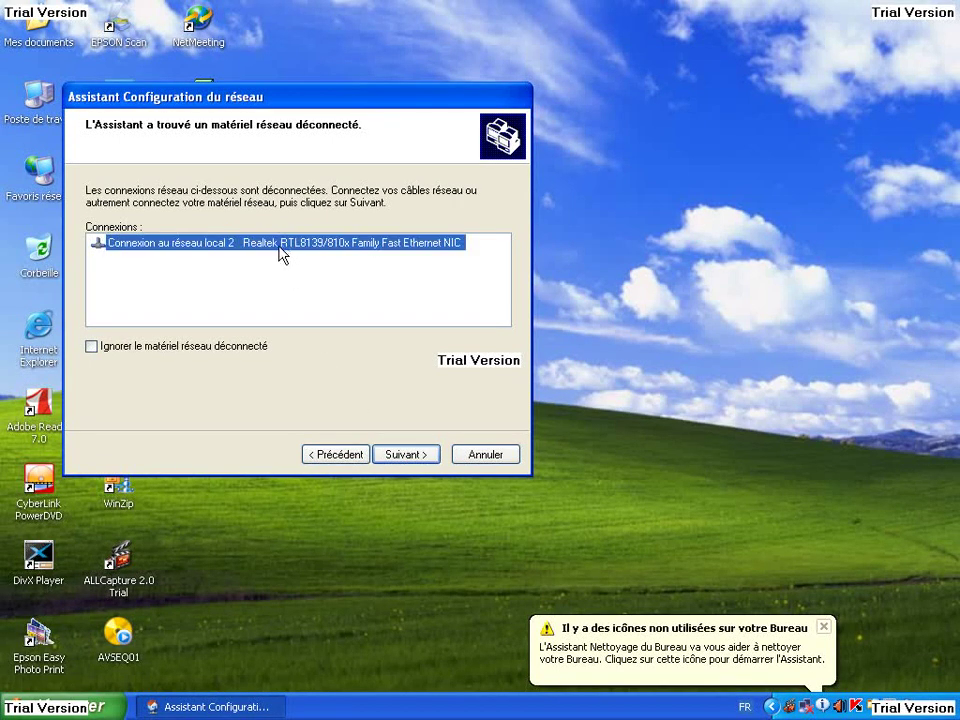
pyautogui.click(94, 350)
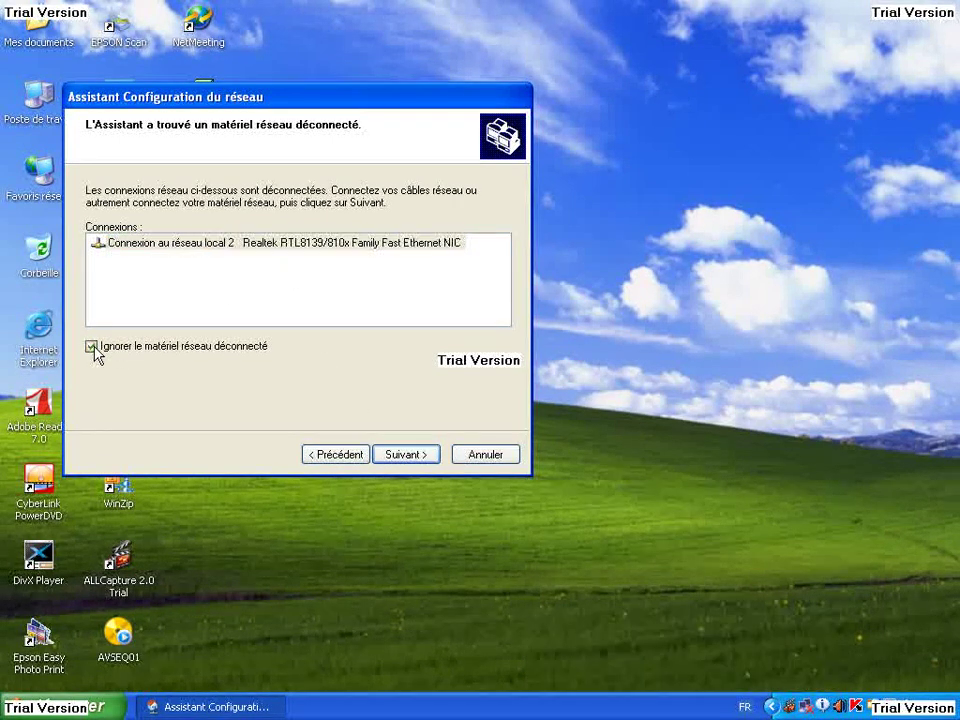
pyautogui.click(404, 455)
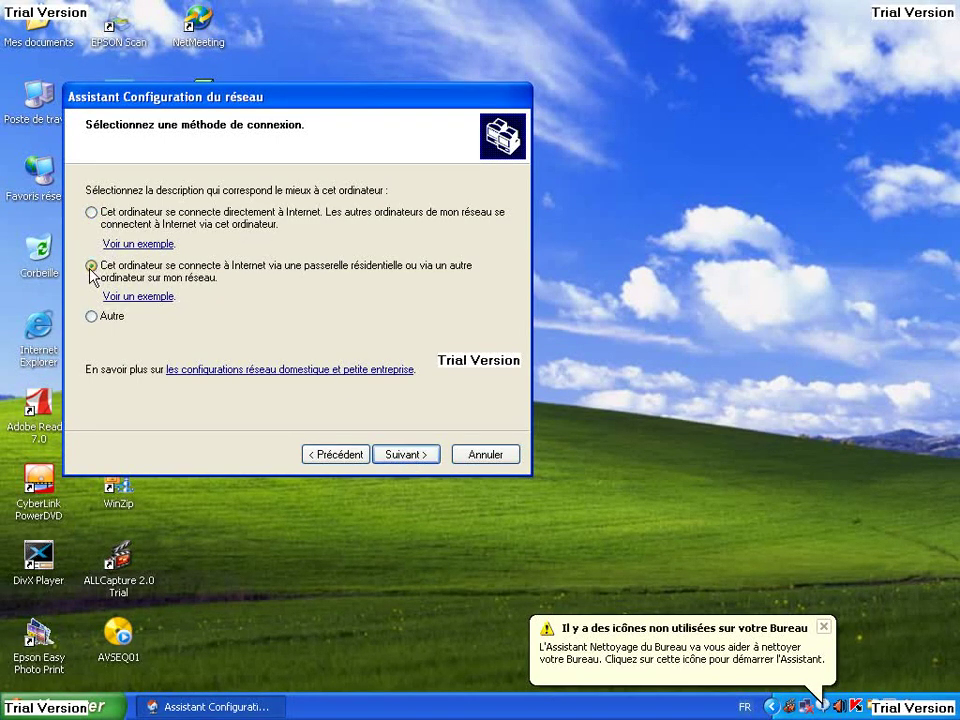
pyautogui.click(416, 460)
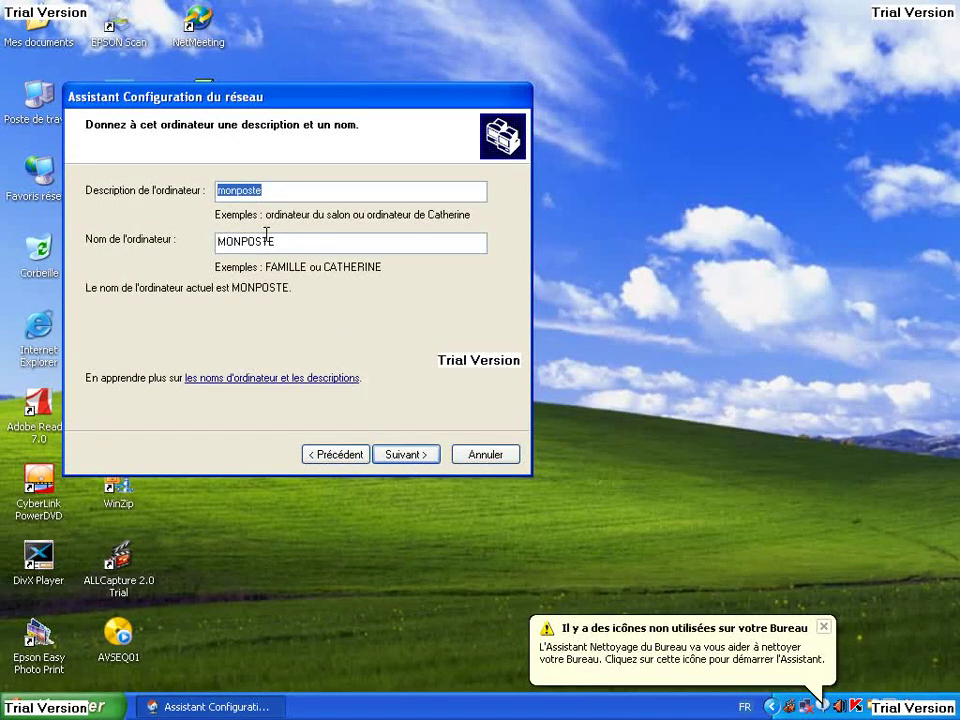
# - Accept the computer name MONPOSTE and workgroup MSHOME, with file and printer sharing enabled
pyautogui.moveTo(276, 242); pyautogui.dragTo(206, 251)
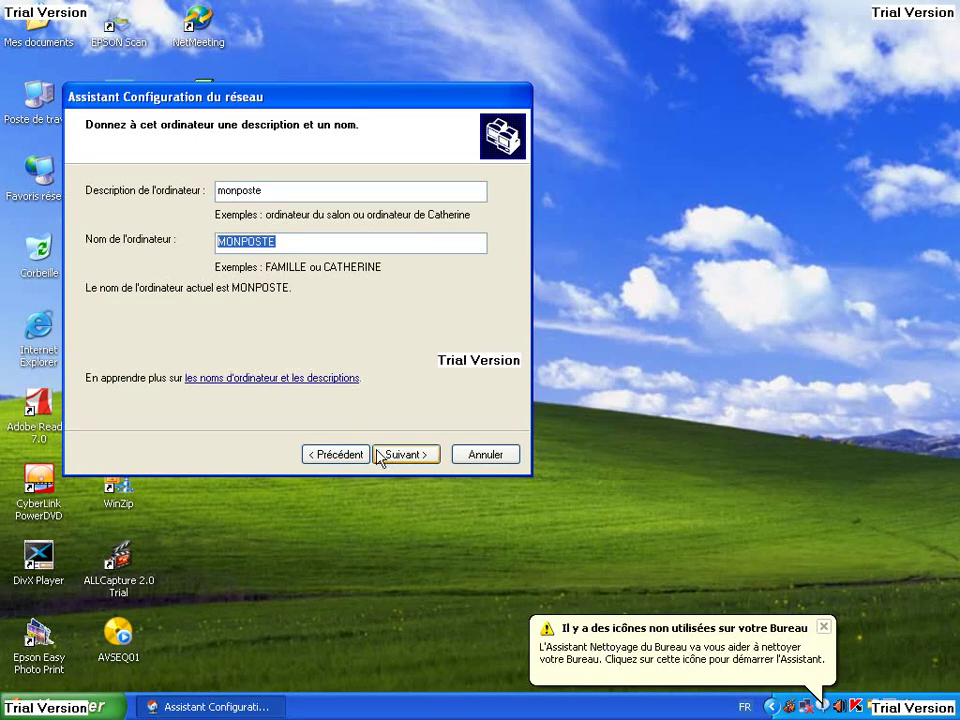
pyautogui.click(406, 458)
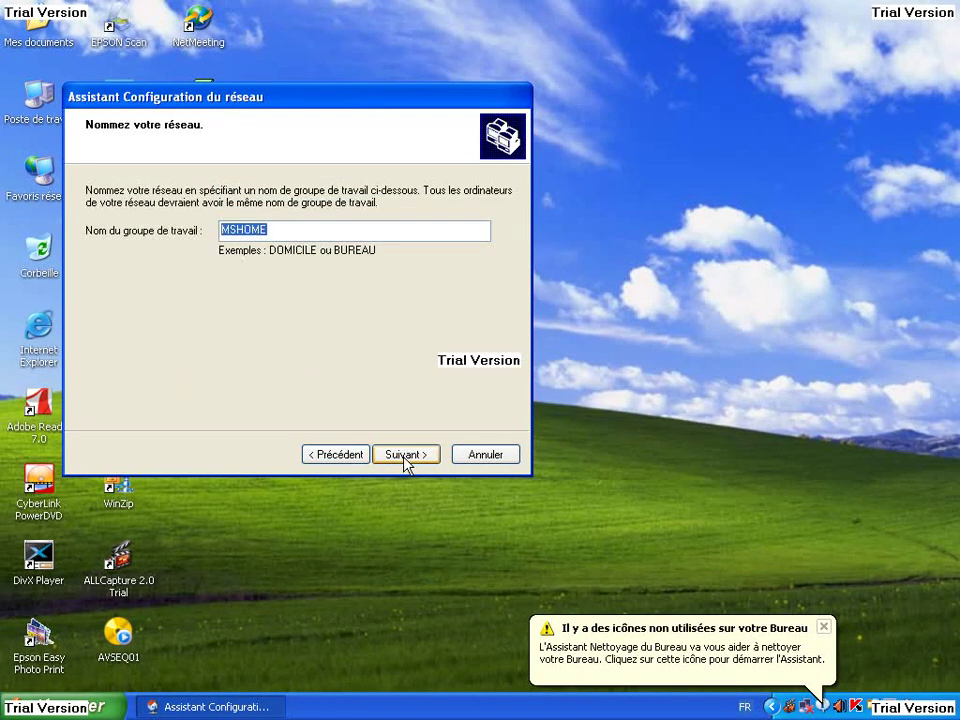
pyautogui.click(406, 456)
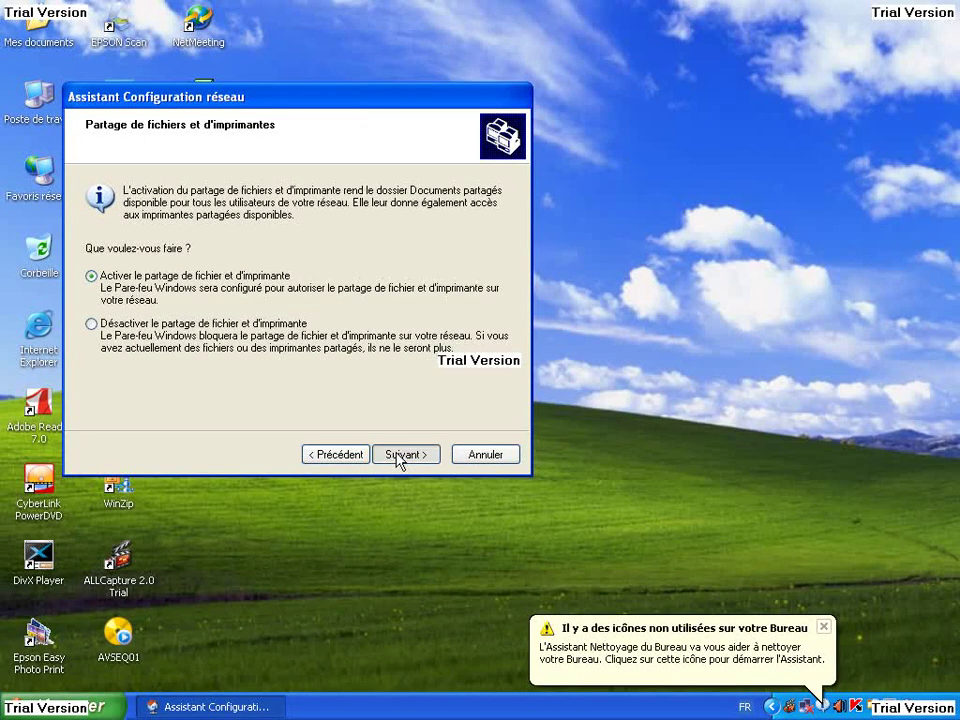
pyautogui.click(398, 456)
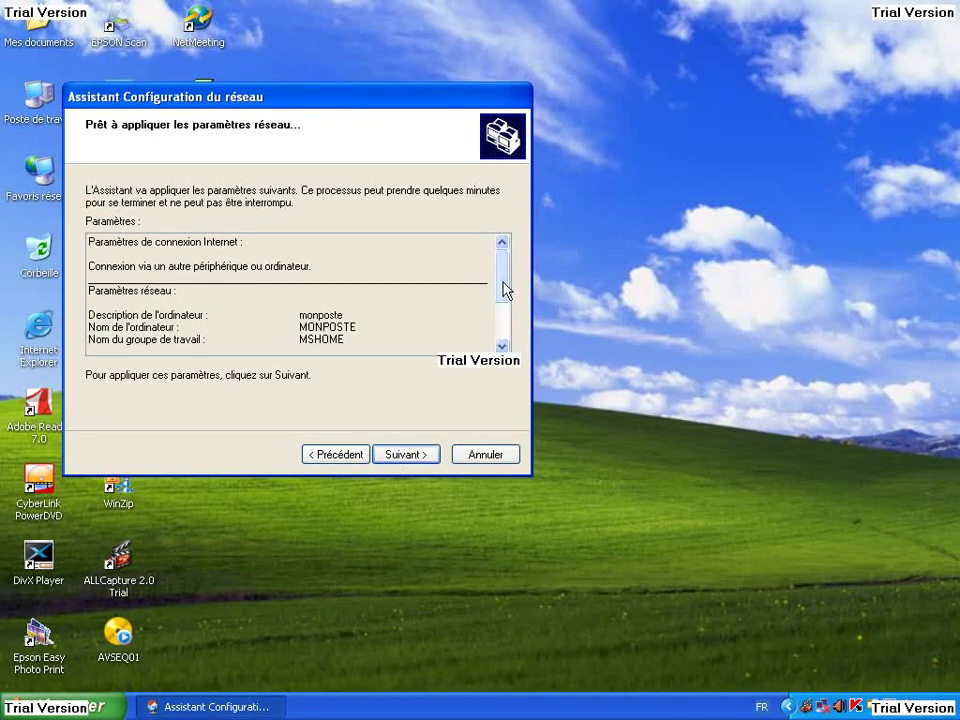
# - Review and apply the network settings, then finish the wizard without running it on other computers
pyautogui.moveTo(506, 289)
pyautogui.mouseDown()
pyautogui.moveTo(504, 336)
pyautogui.moveTo(508, 270)
pyautogui.mouseUp()
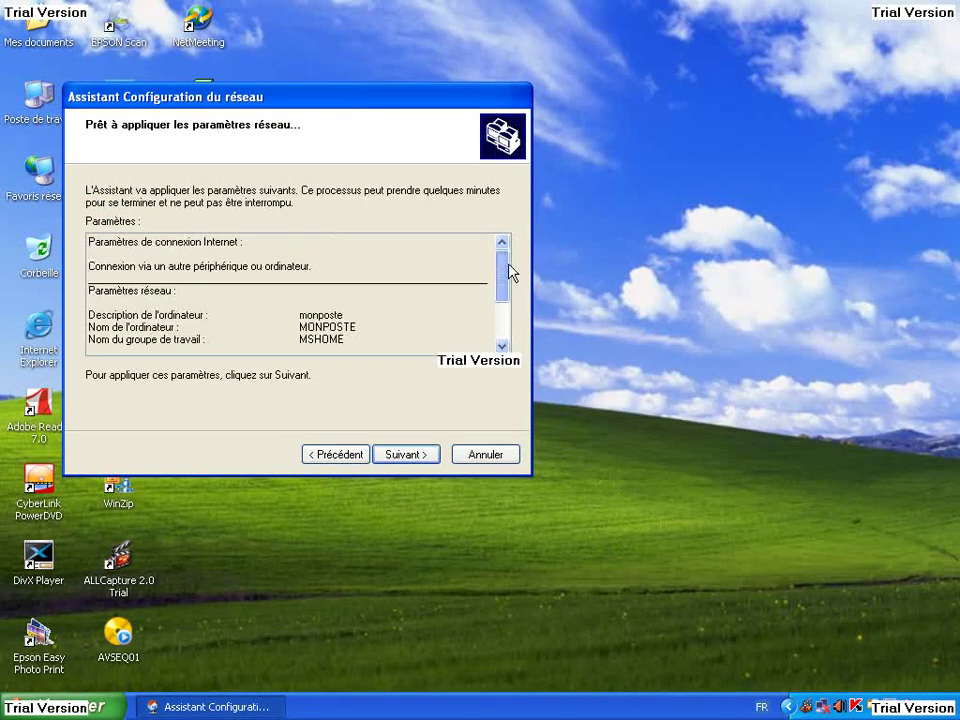
pyautogui.click(399, 456)
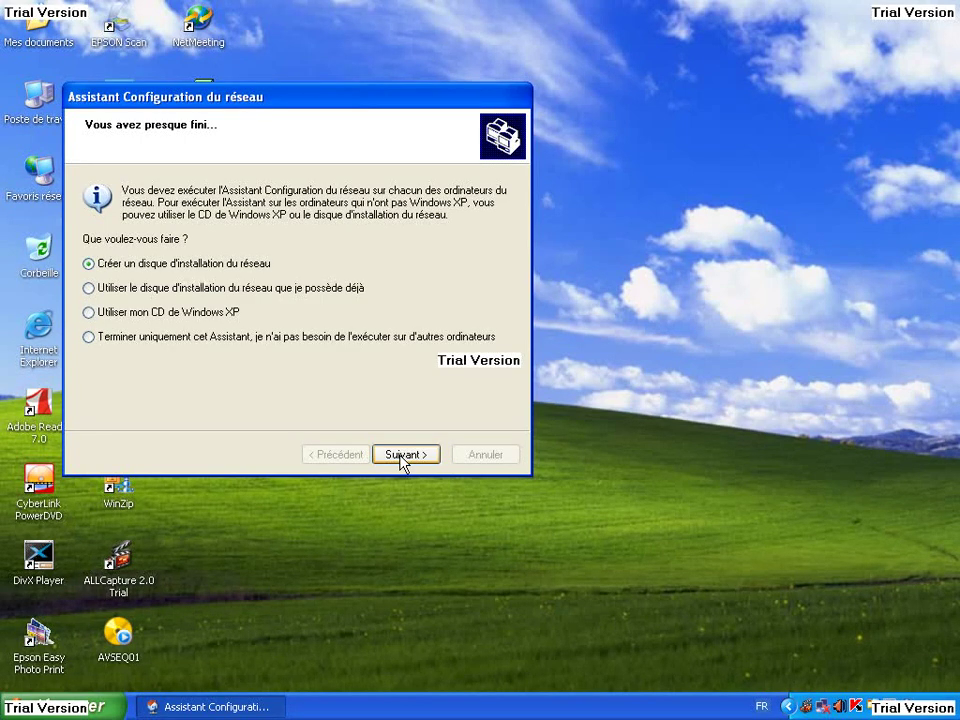
pyautogui.click(170, 345)
pyautogui.click(398, 459)
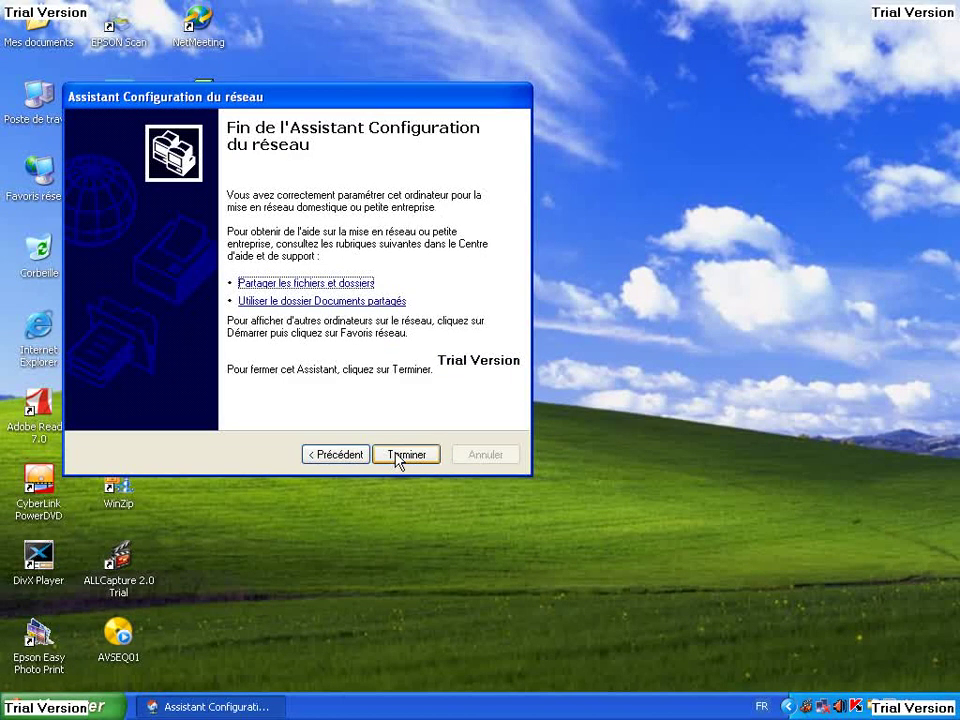
pyautogui.click(398, 458)
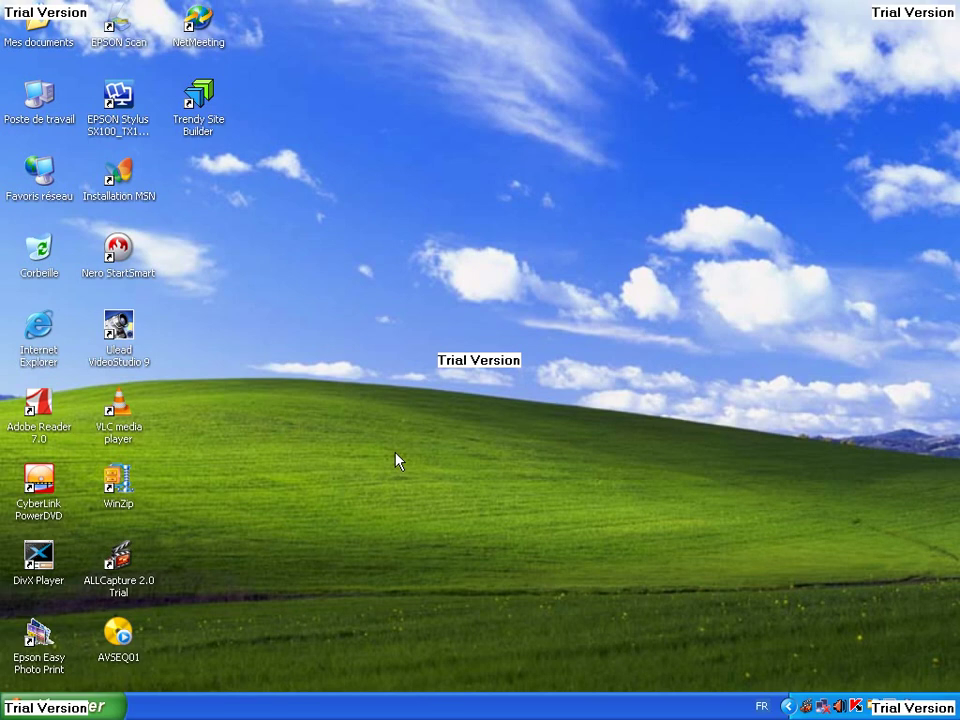
# - Turn off network sharing in the sharing properties of the DVD-RAM drive (E:)
pyautogui.doubleClick(41, 95)
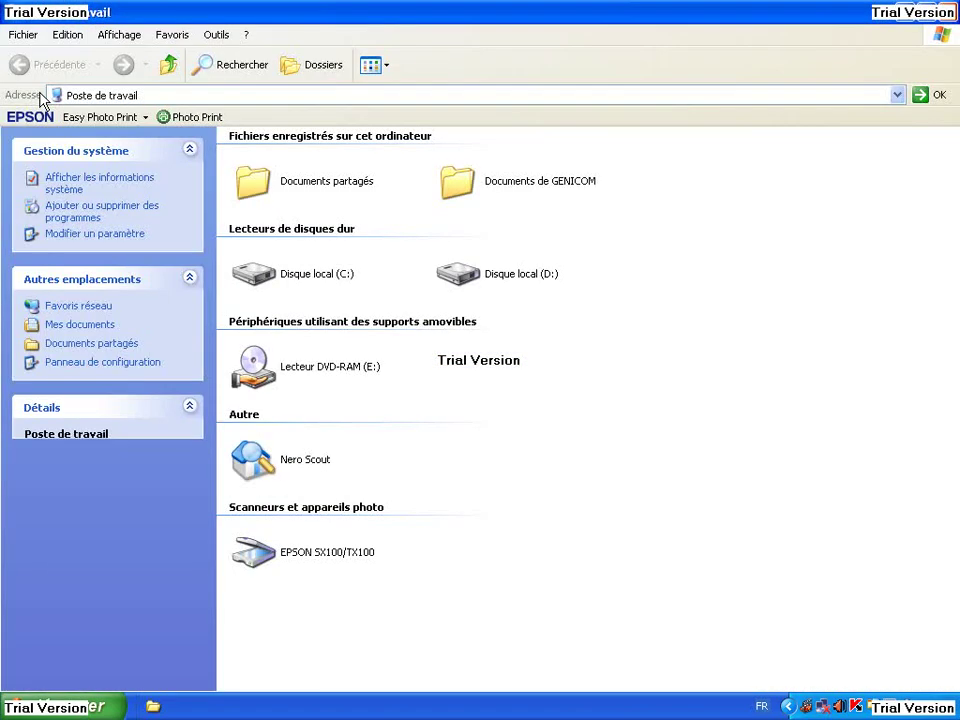
pyautogui.rightClick(256, 367)
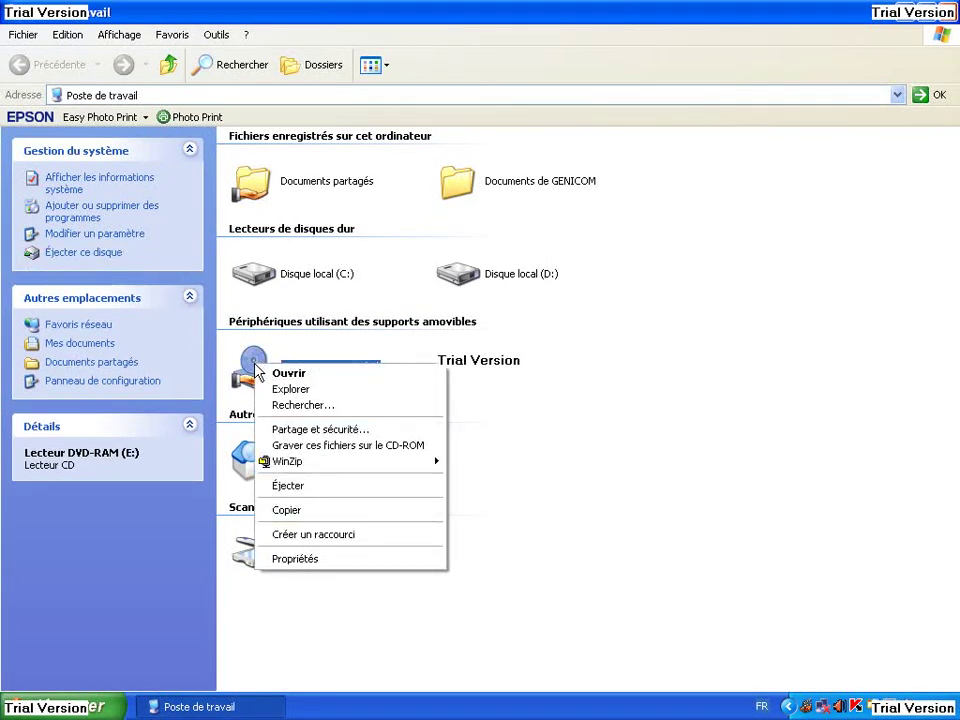
pyautogui.click(285, 431)
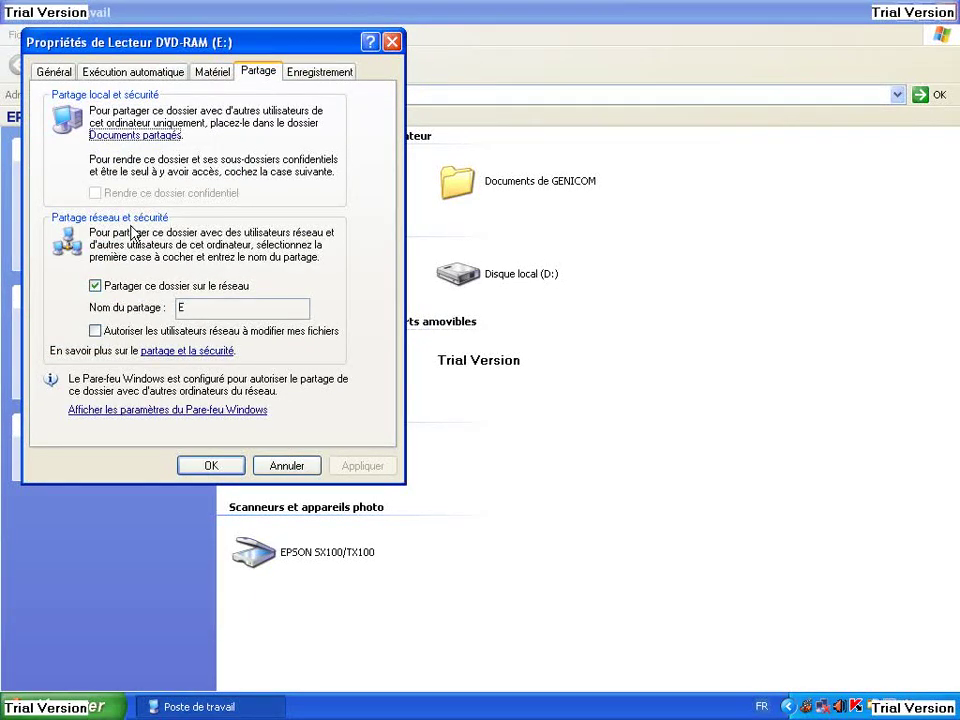
pyautogui.click(95, 286)
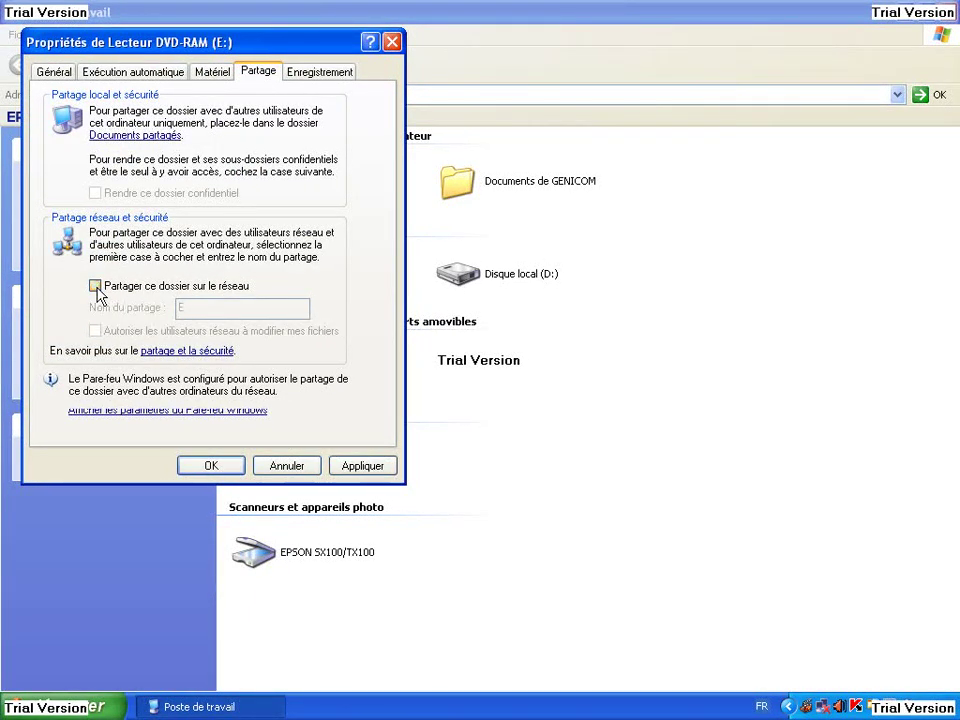
# - Set the DVD-RAM drive's automatic action for audio files to Lire with Lecteur Windows Media
pyautogui.click(54, 71)
pyautogui.press('Tab')
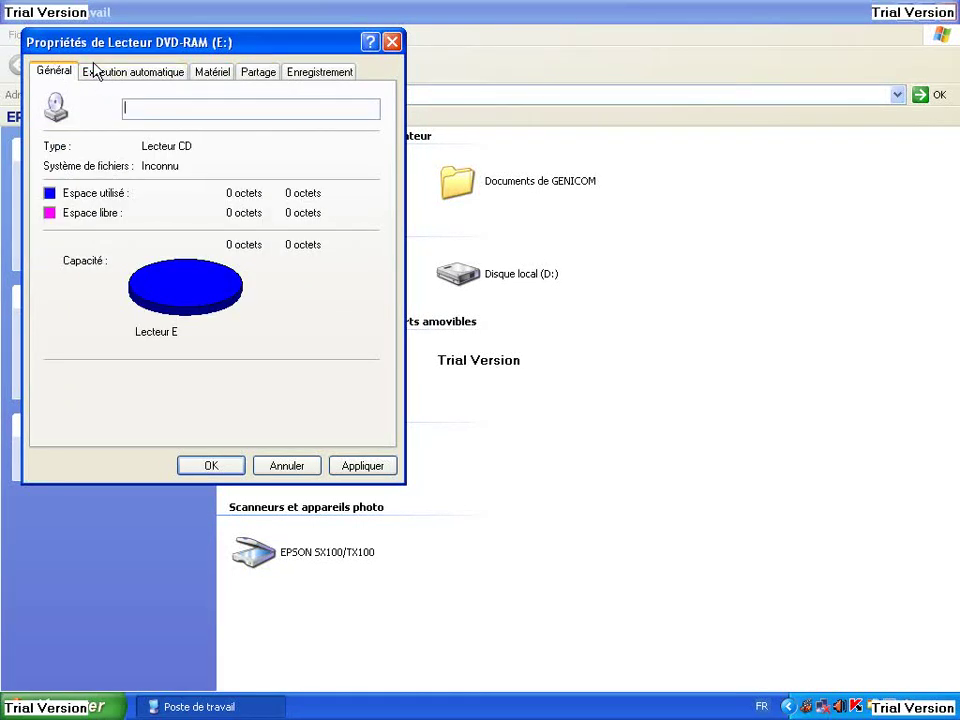
pyautogui.click(94, 69)
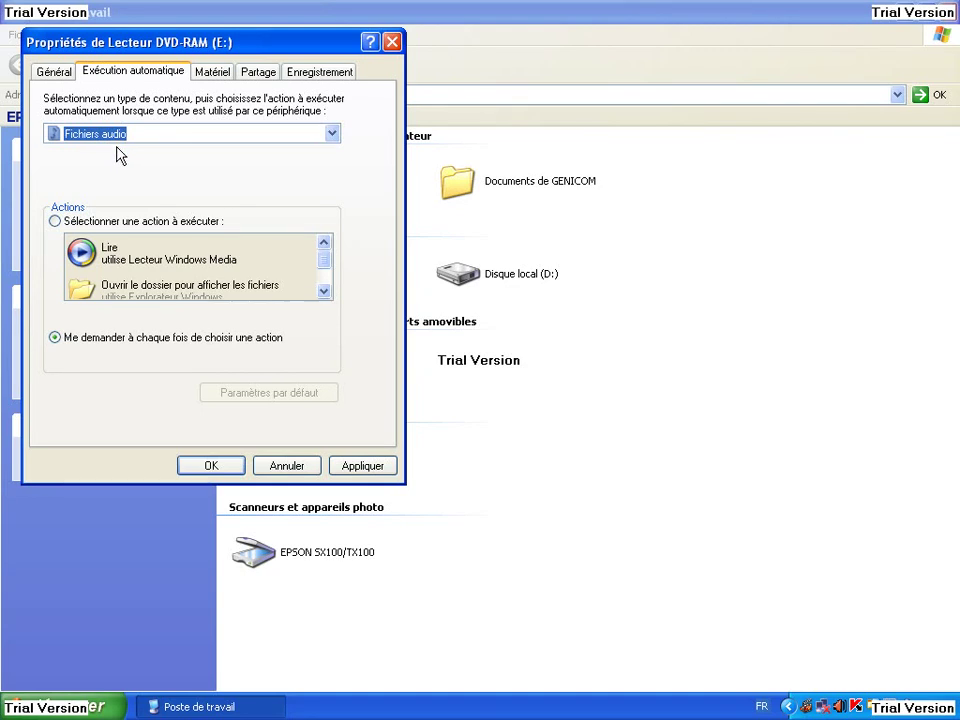
pyautogui.click(52, 224)
pyautogui.click(98, 262)
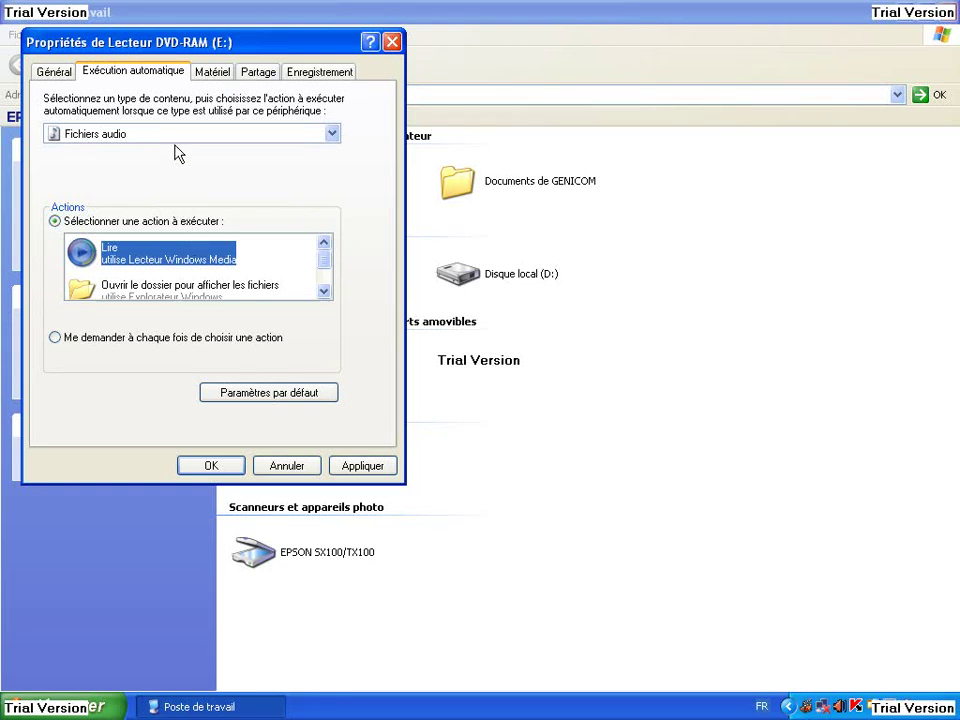
# - Set the drive's automatic action for video files to Lire with Lecteur Windows Media
pyautogui.click(125, 133)
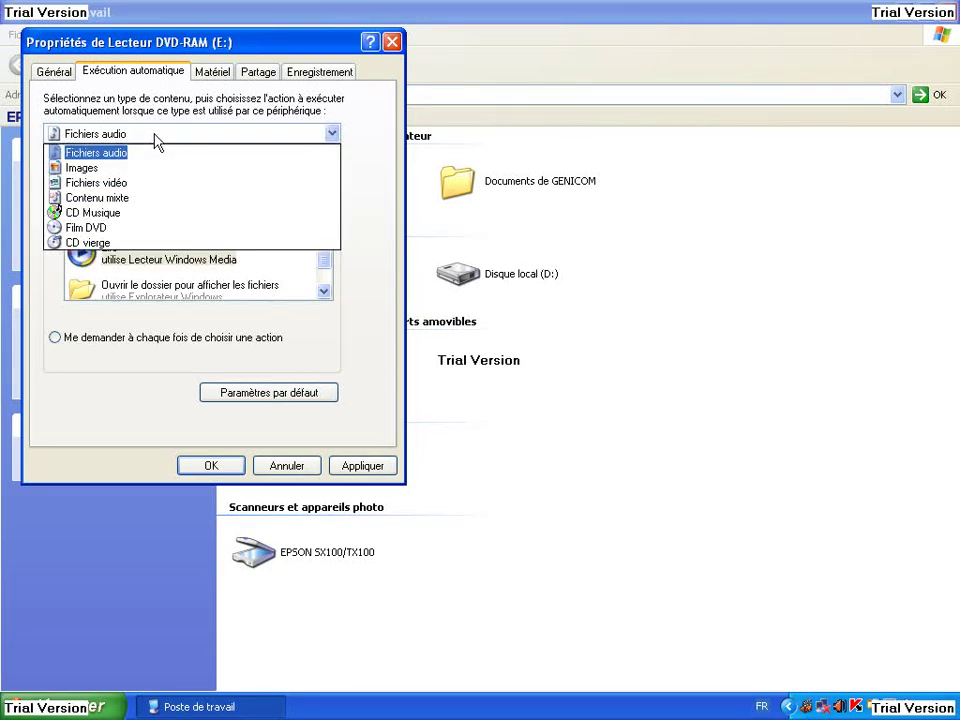
pyautogui.click(94, 186)
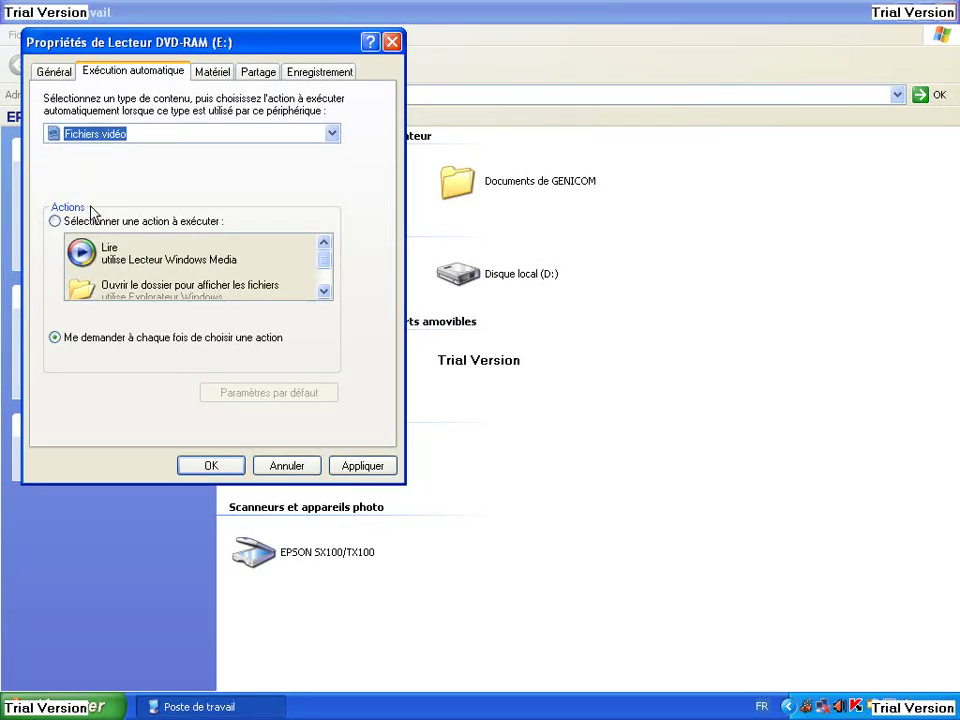
pyautogui.click(56, 222)
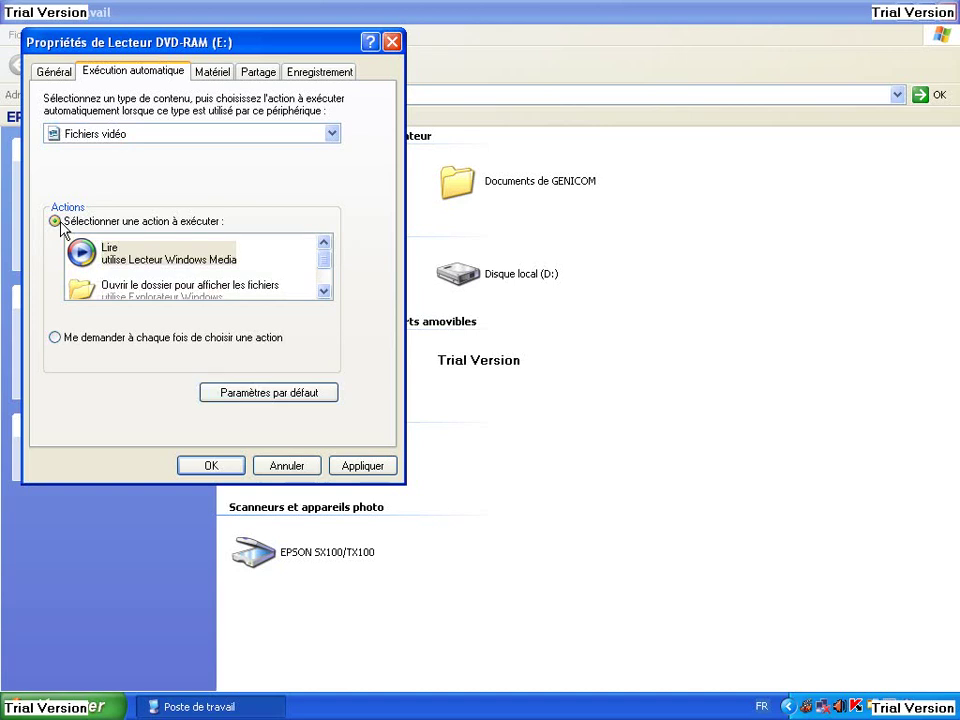
# - Set the automatic action for DVD films to Play DVD movie with VLC media player, and apply the changes
pyautogui.click(135, 140)
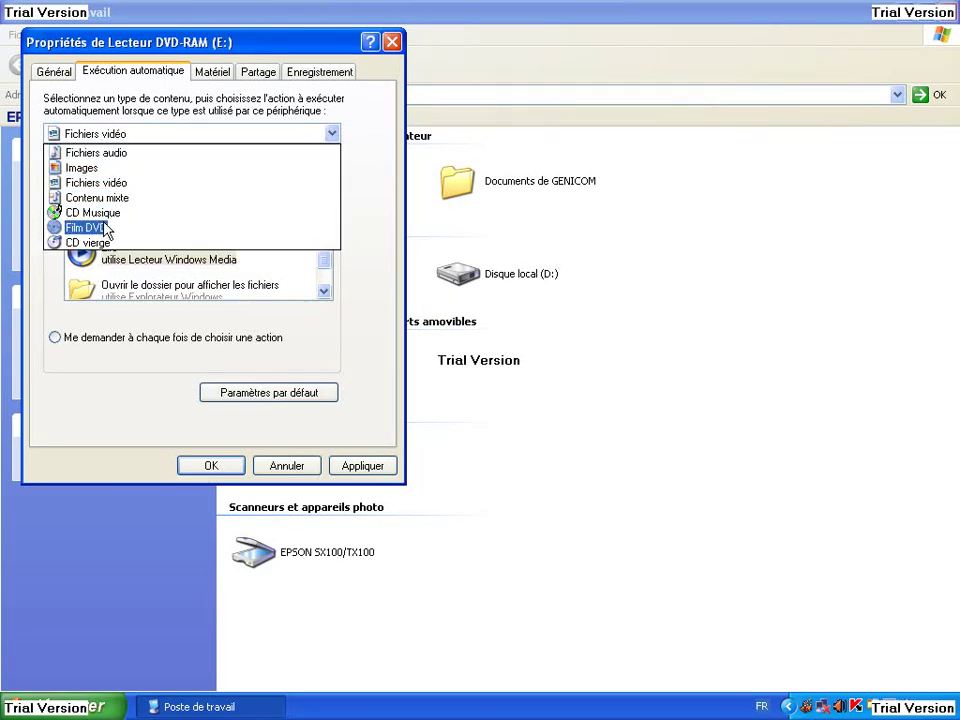
pyautogui.click(82, 227)
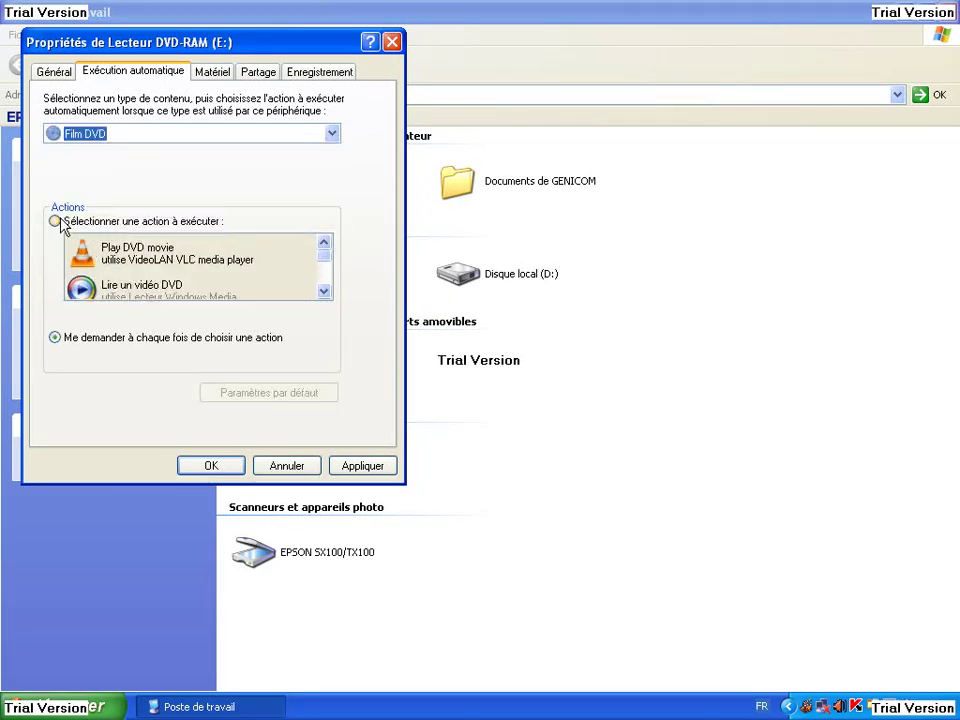
pyautogui.click(55, 221)
pyautogui.click(105, 254)
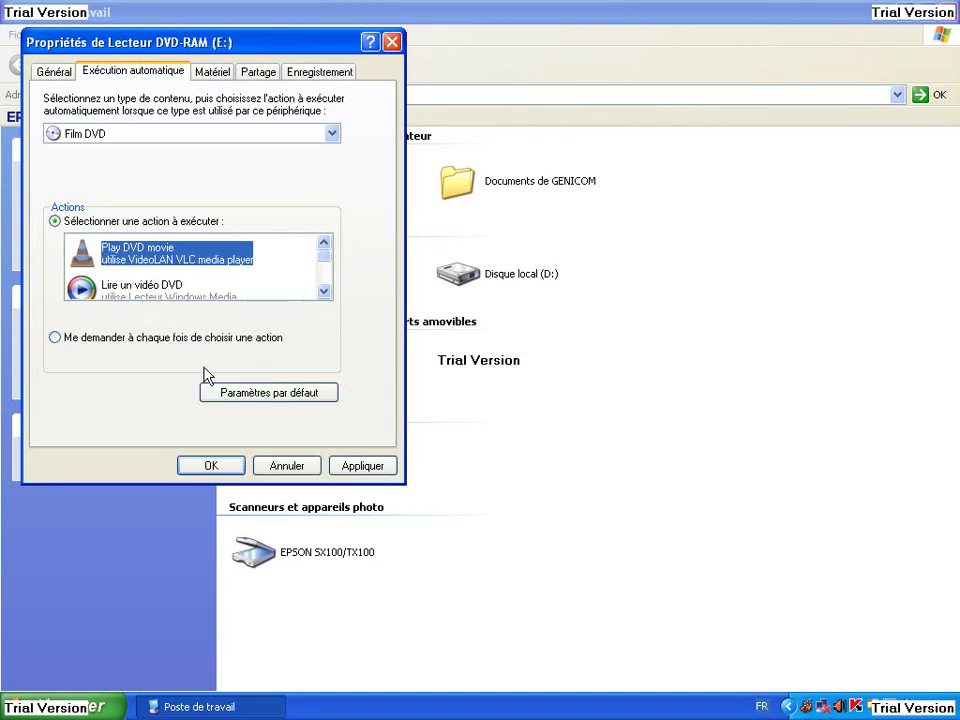
pyautogui.click(354, 465)
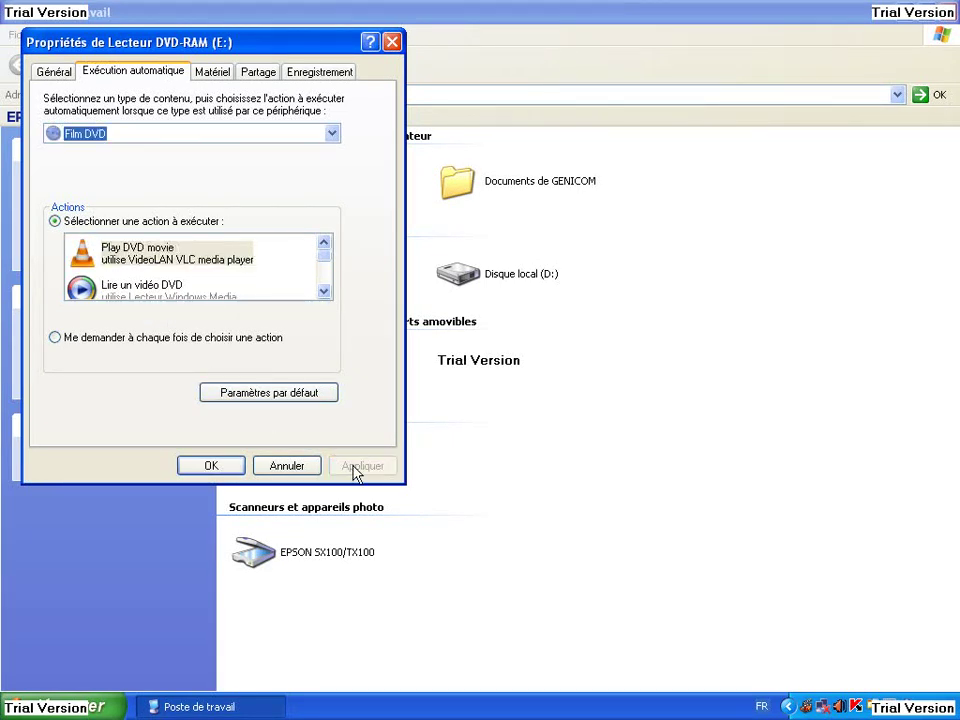
# - Try to launch the troubleshooter for the Hitachi HDP725025GLA380 disk, and open that device's properties
pyautogui.click(207, 74)
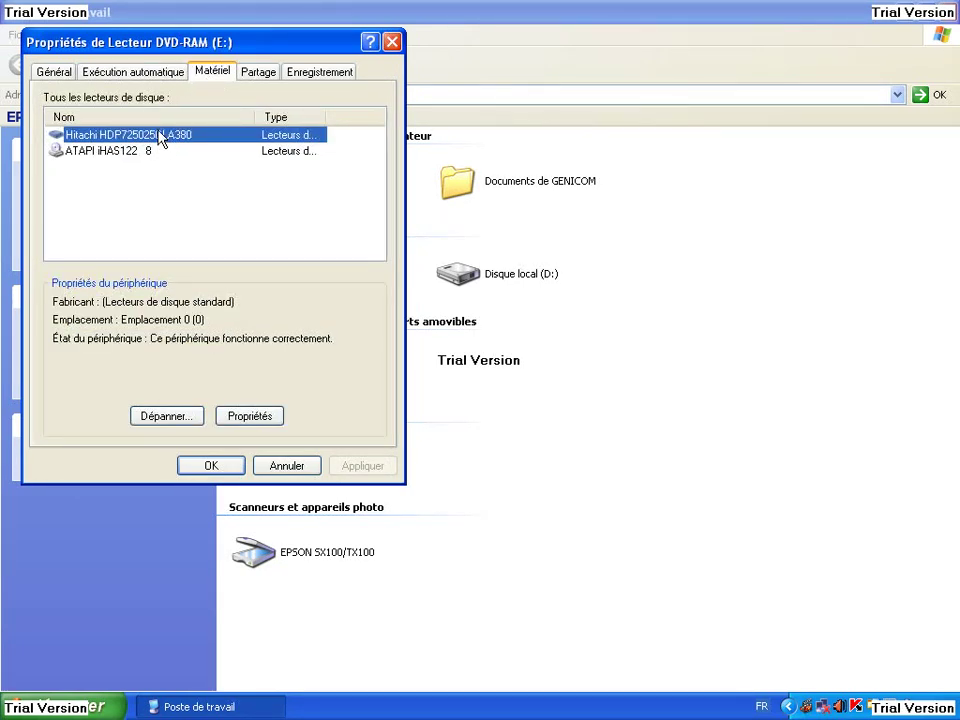
pyautogui.click(190, 425)
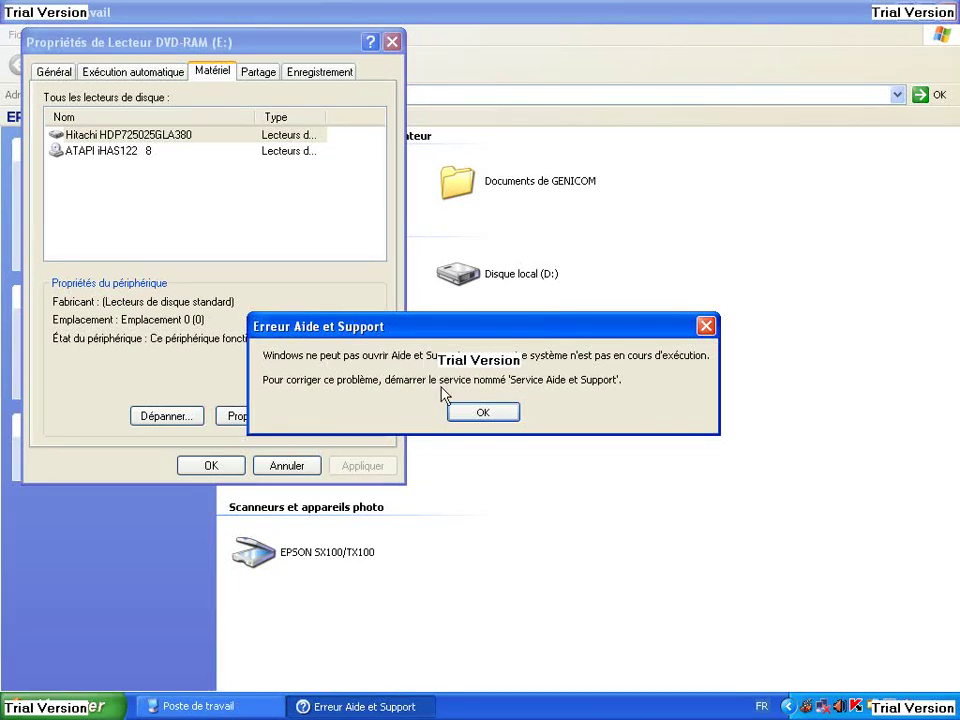
pyautogui.click(474, 413)
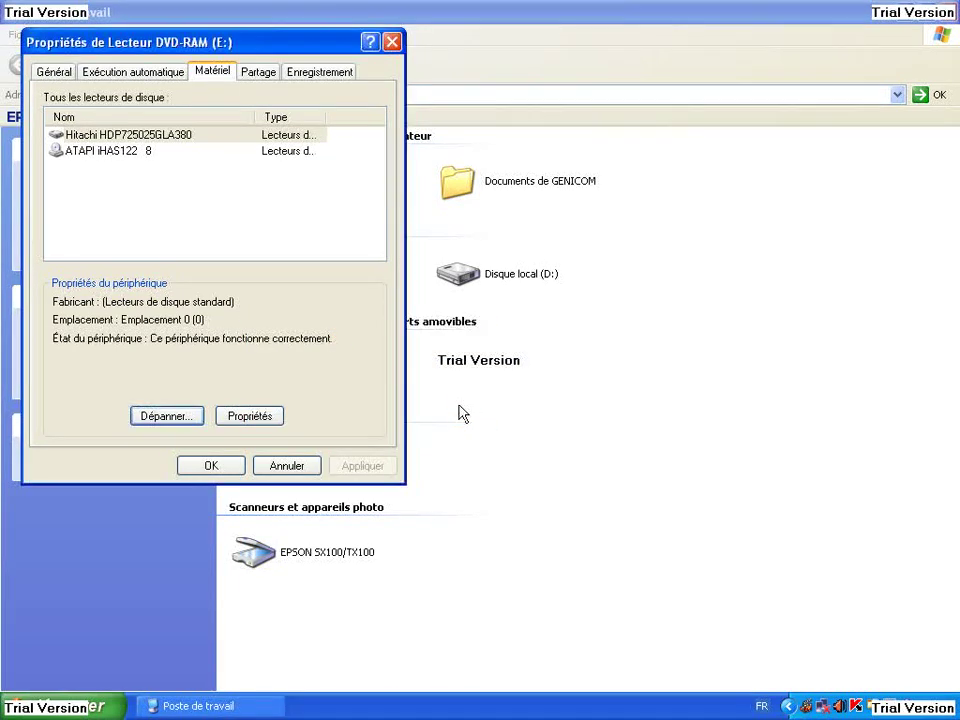
pyautogui.click(254, 415)
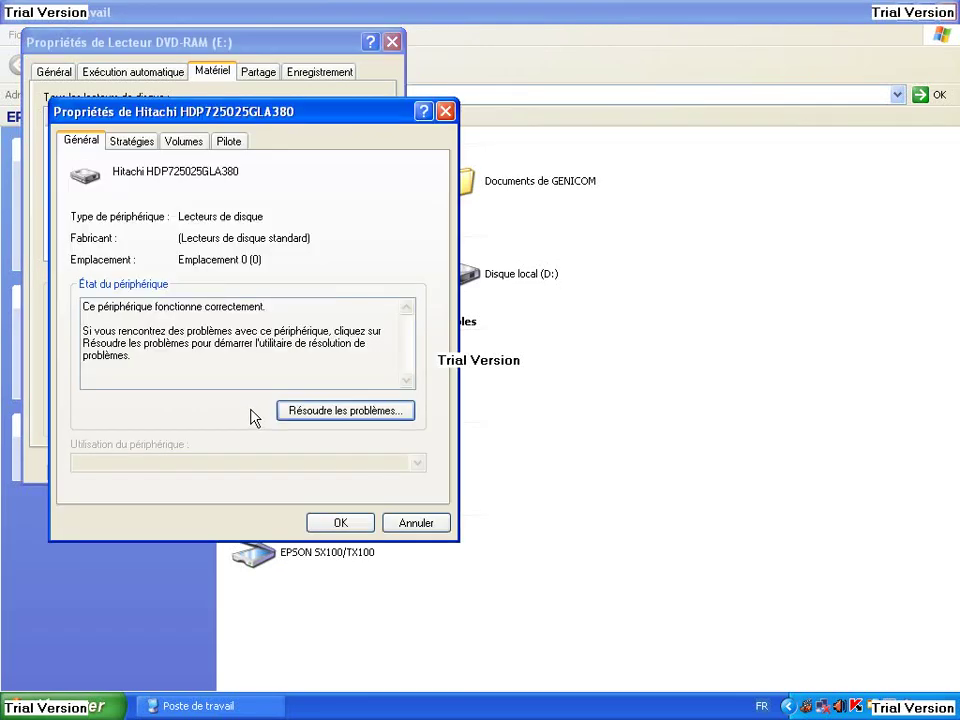
# - Examine the Hitachi HDP725025GLA380 disk's write-cache policy, load its volume information, and close the device's properties
pyautogui.click(122, 145)
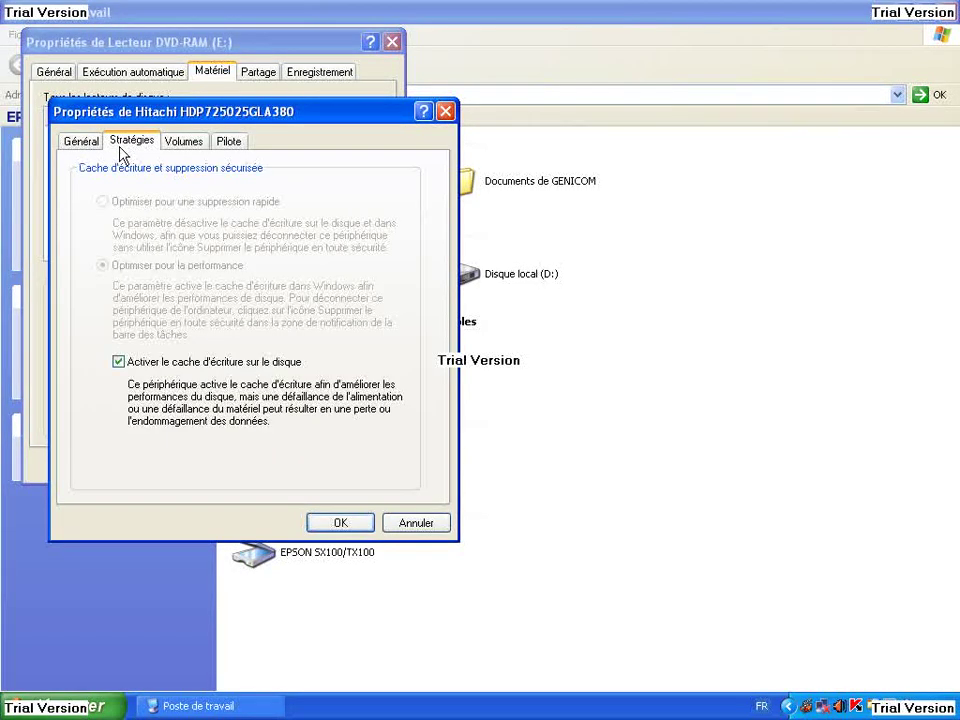
pyautogui.click(182, 146)
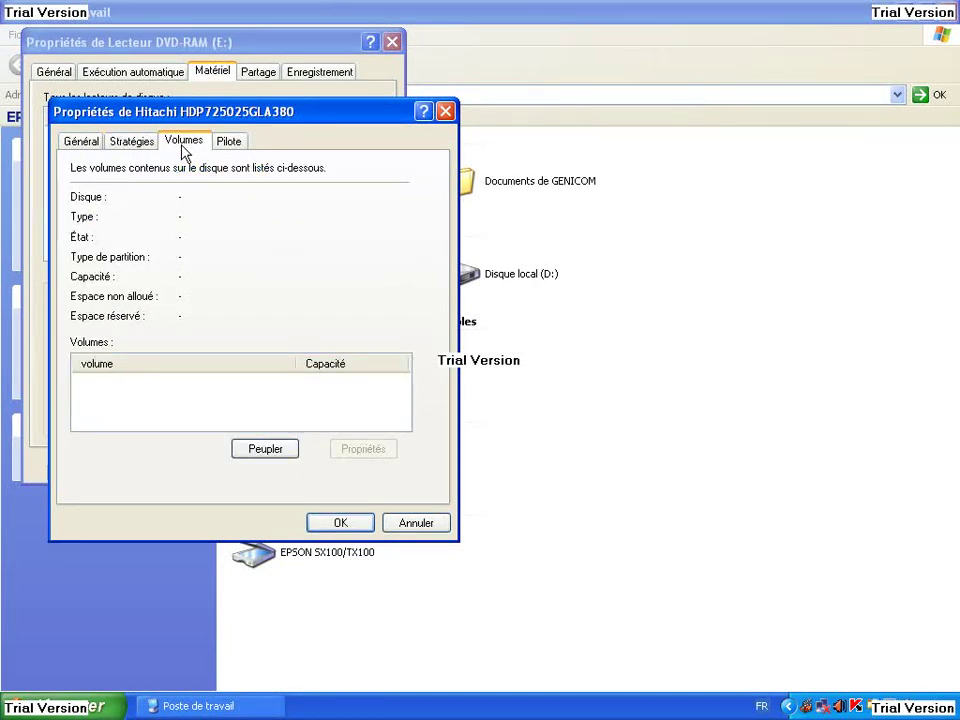
pyautogui.click(259, 446)
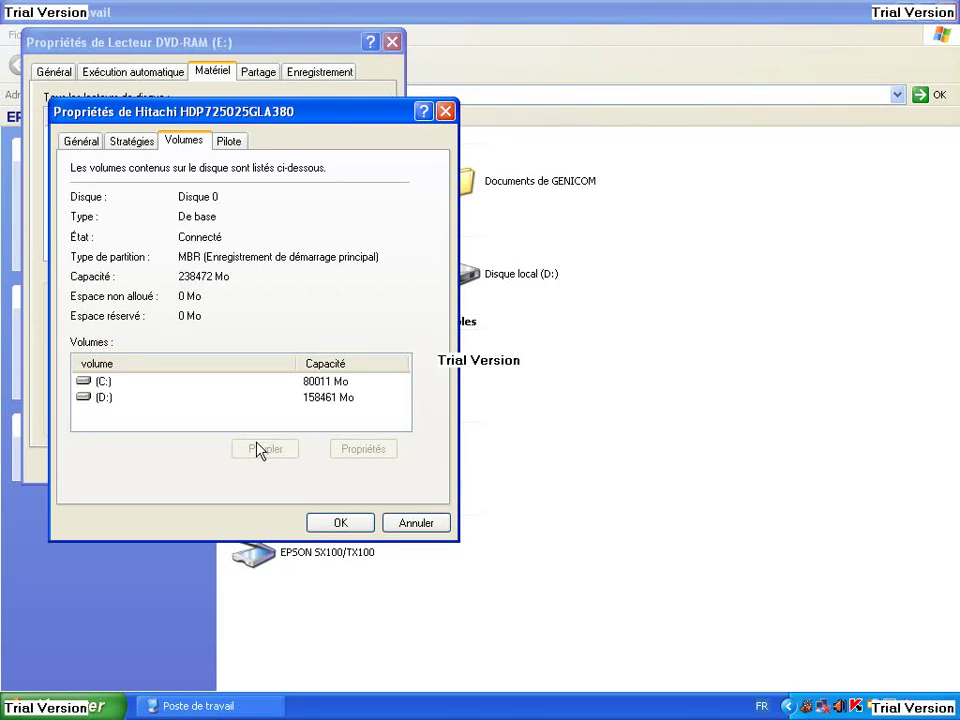
pyautogui.click(96, 397)
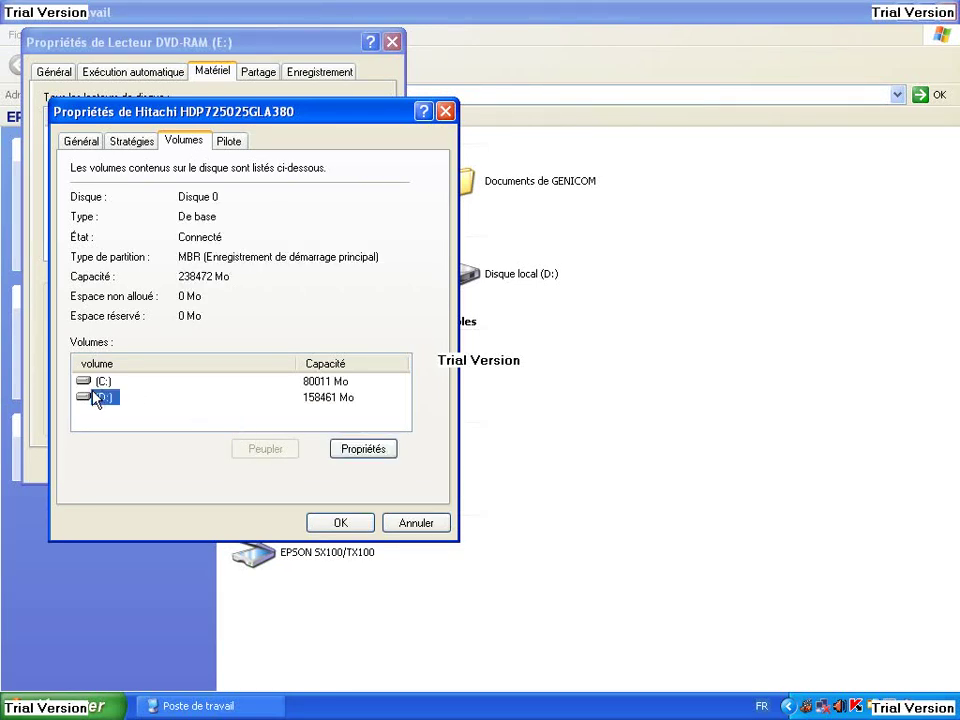
pyautogui.click(93, 382)
pyautogui.click(352, 523)
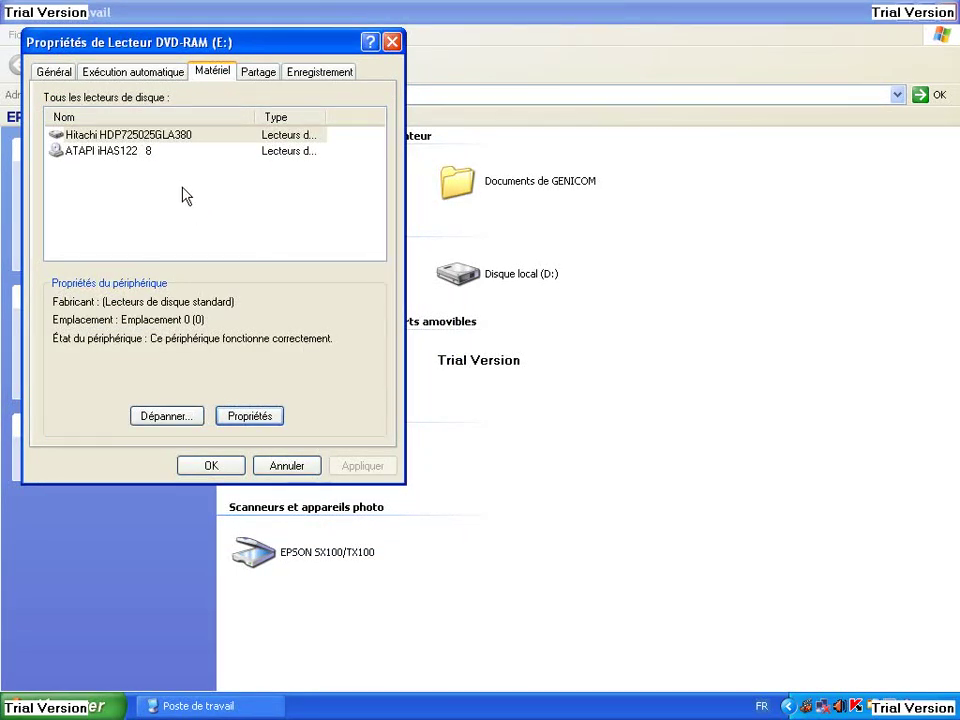
# - Open the ATAPI iHAS122 8 drive's properties, review its usage and CD audio settings, and select Algérie as the DVD region
pyautogui.click(146, 152)
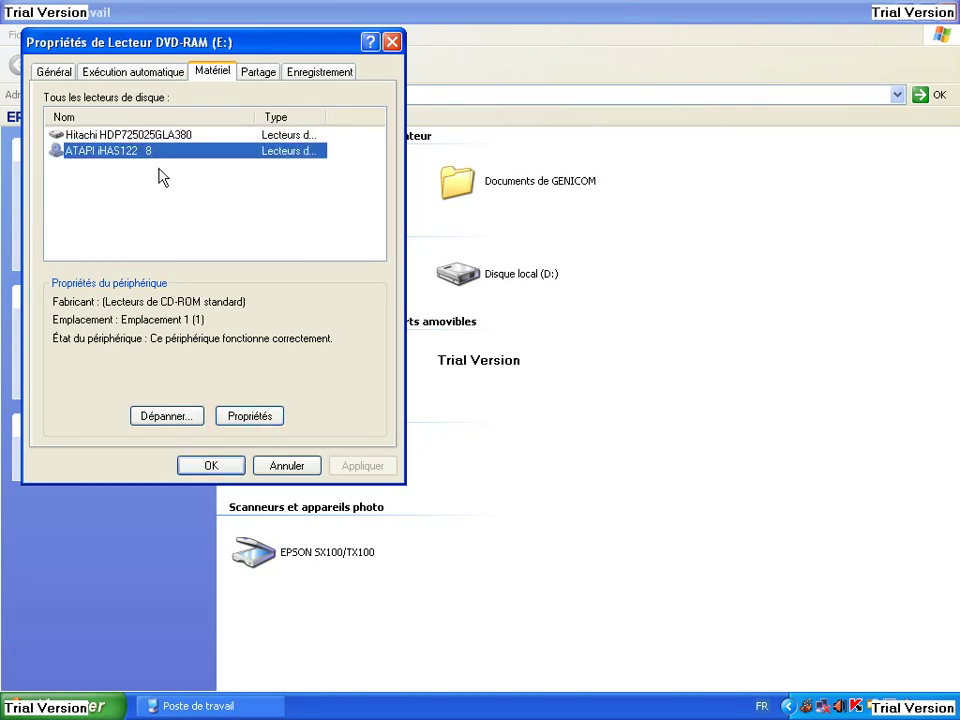
pyautogui.click(250, 418)
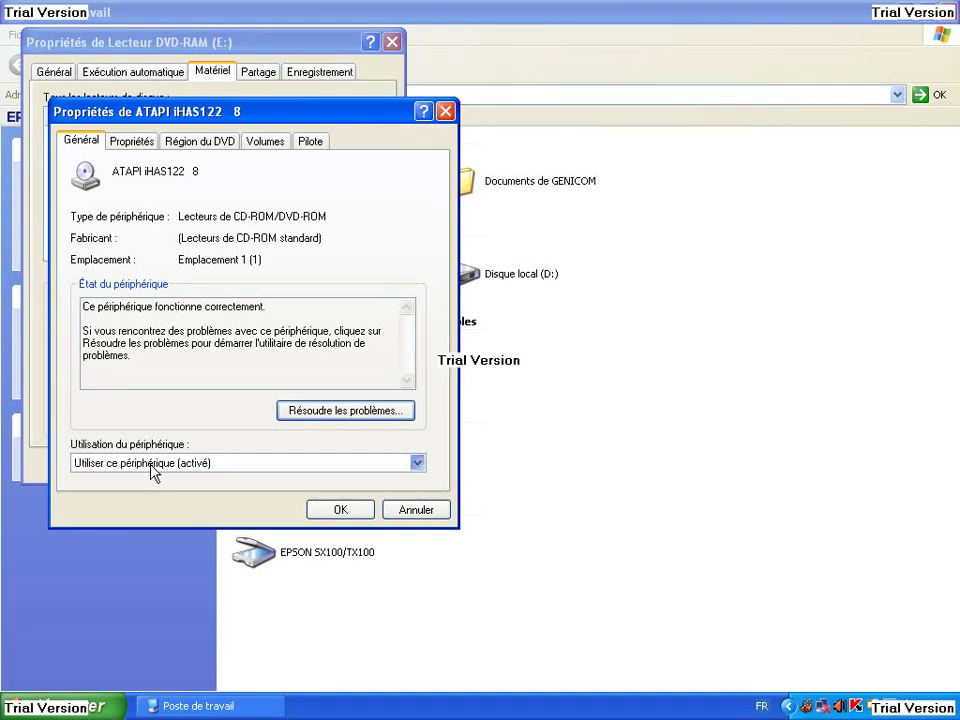
pyautogui.click(212, 465)
pyautogui.click(212, 467)
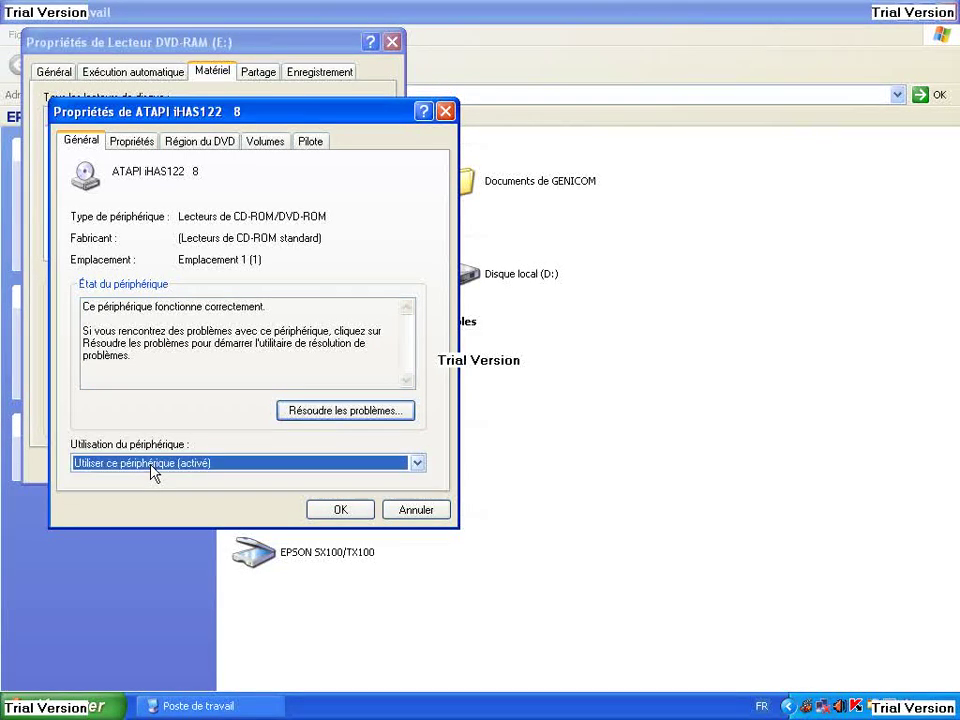
pyautogui.click(134, 143)
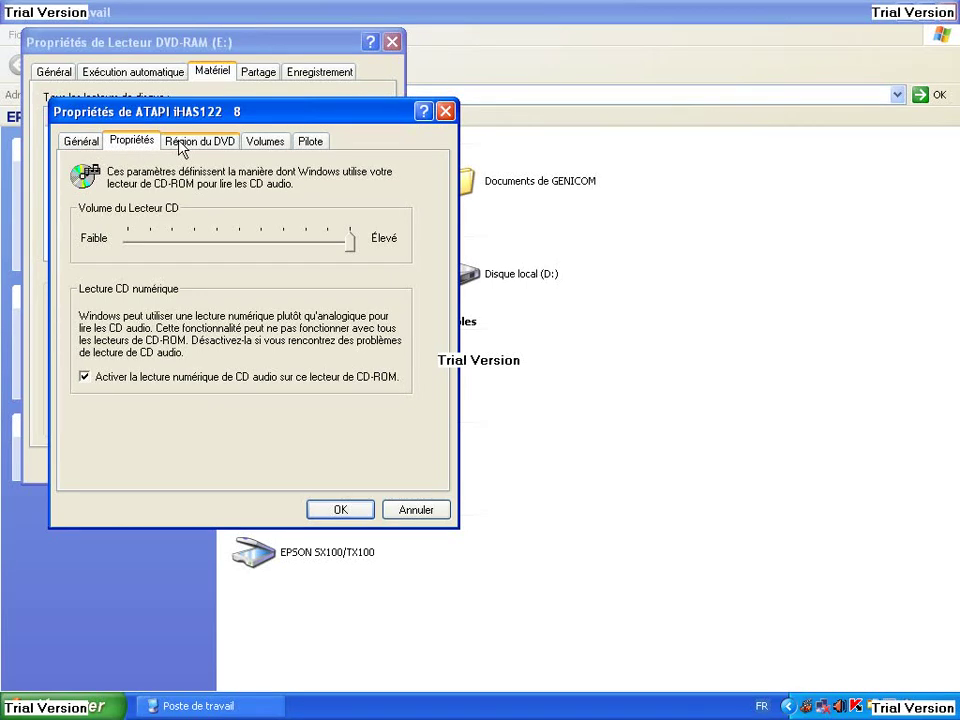
pyautogui.click(181, 142)
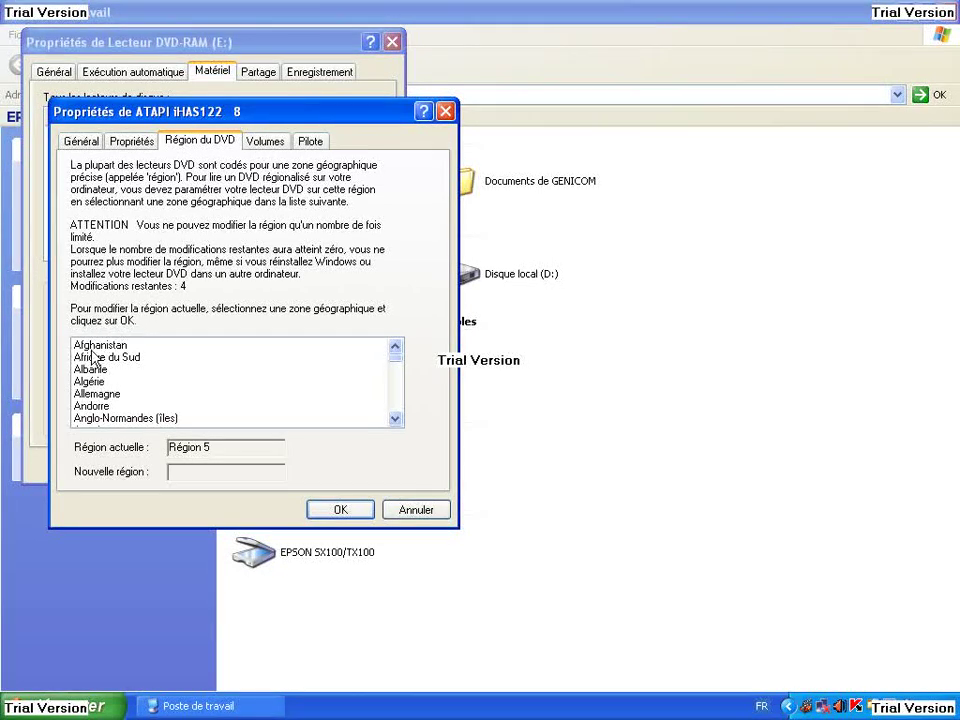
pyautogui.click(86, 386)
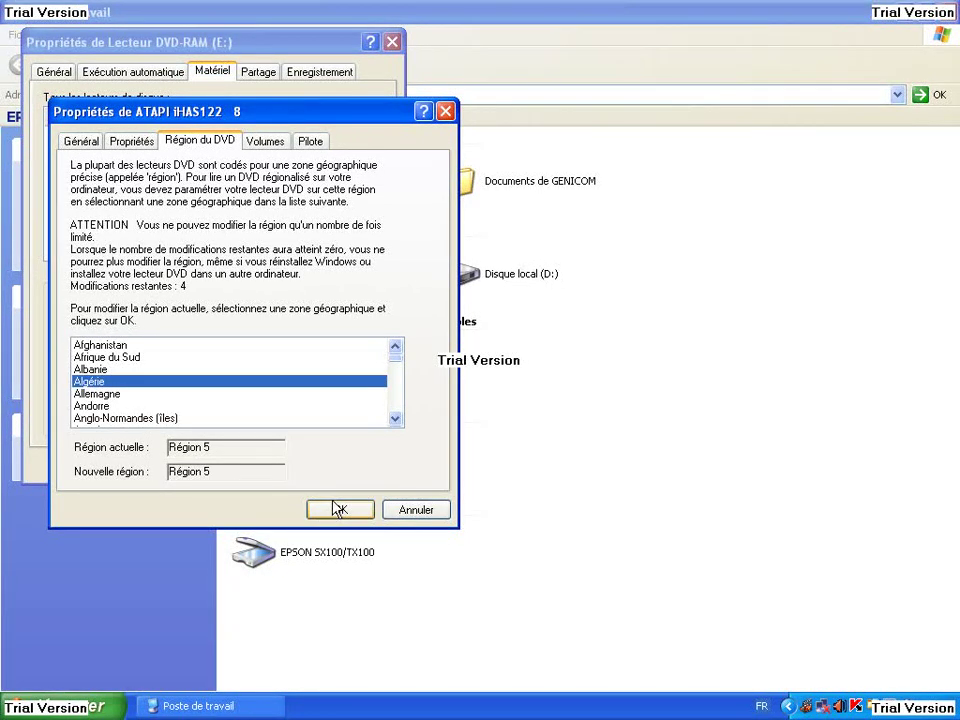
# - Load the ATAPI iHAS122 8 drive's volume information, review its remaining settings, and accept the device properties
pyautogui.click(276, 146)
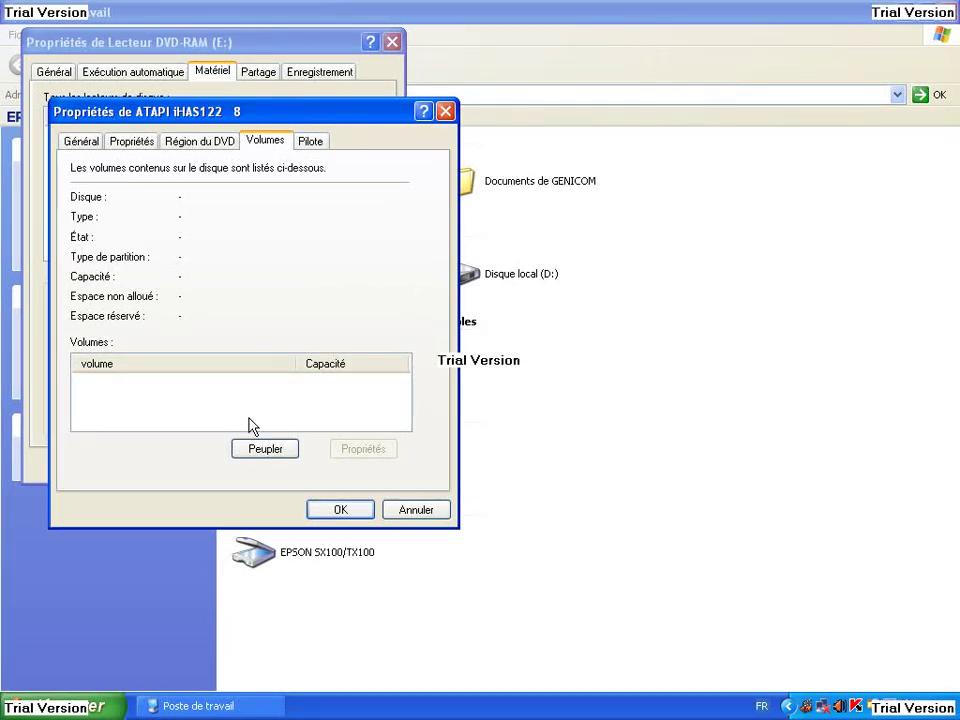
pyautogui.click(257, 449)
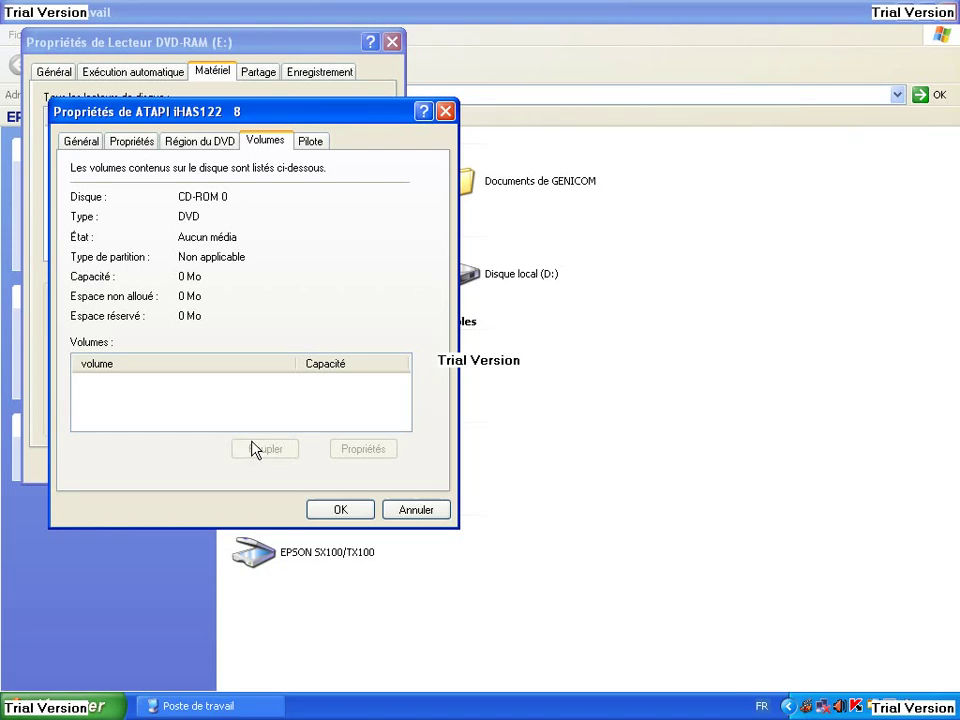
pyautogui.click(306, 143)
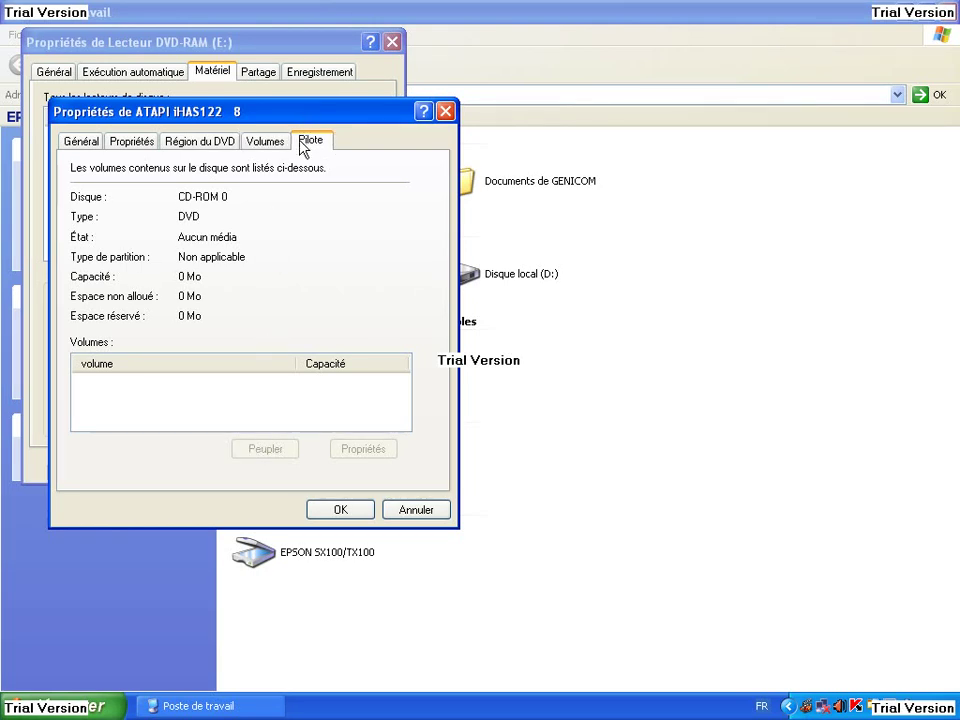
pyautogui.click(225, 145)
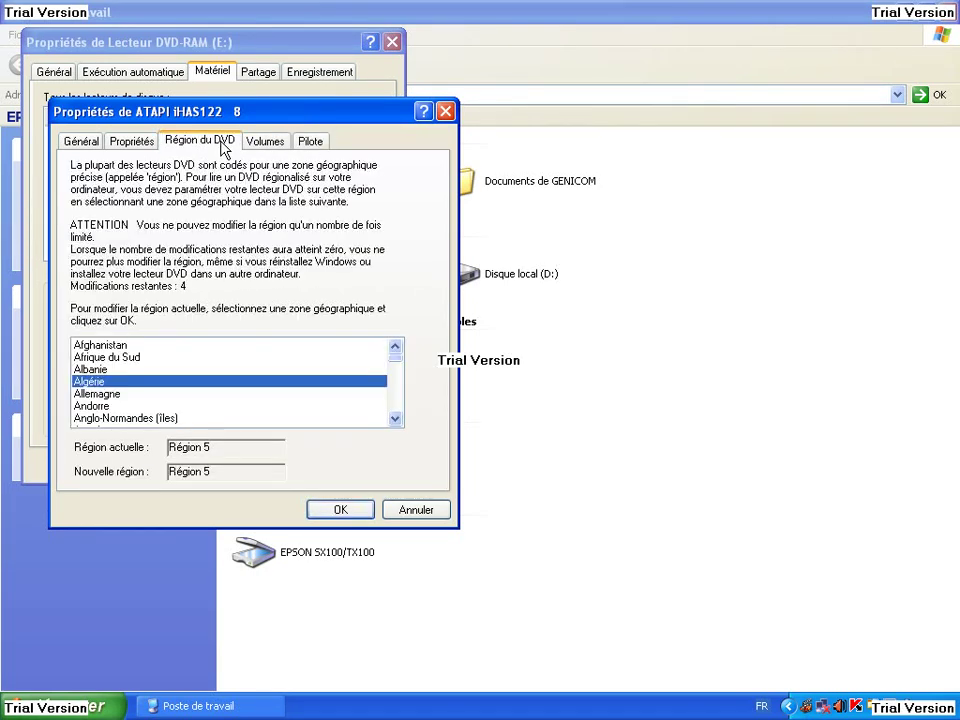
pyautogui.click(141, 148)
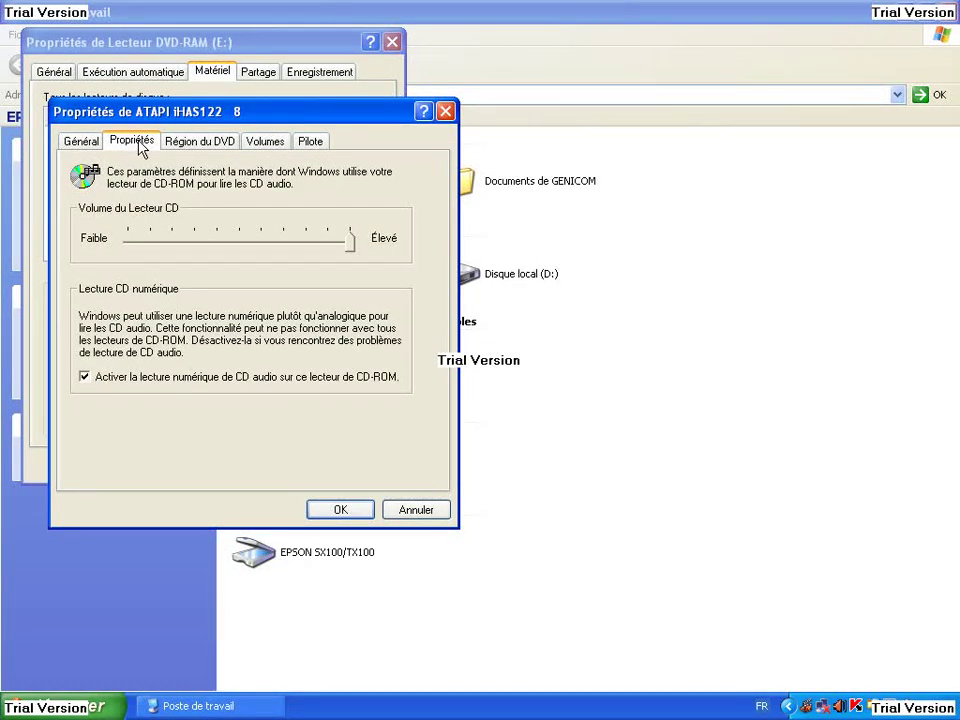
pyautogui.click(84, 142)
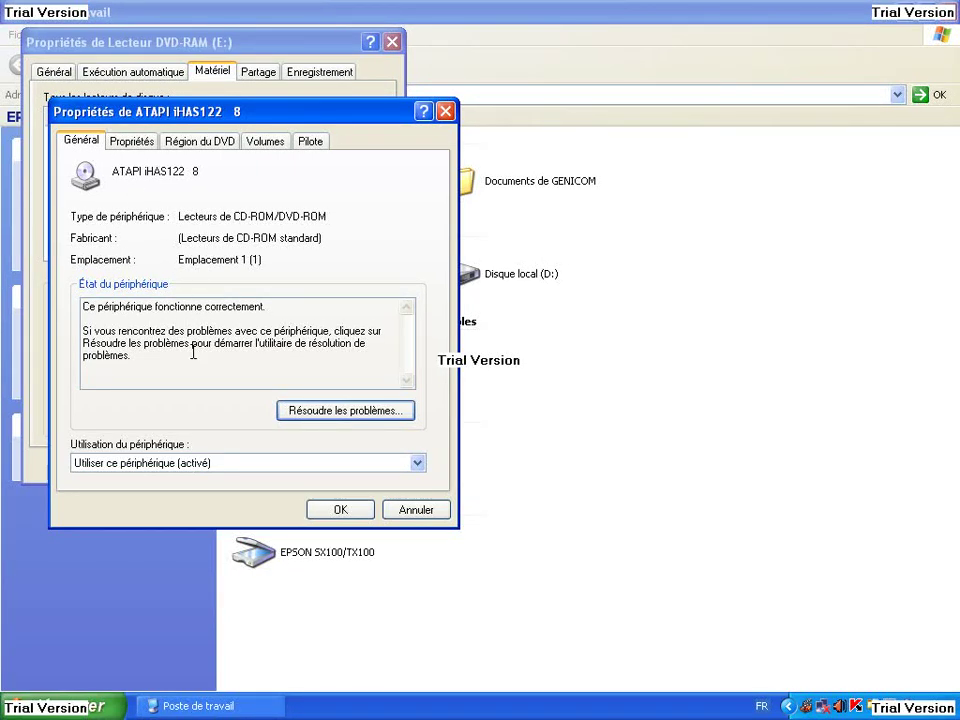
pyautogui.click(326, 514)
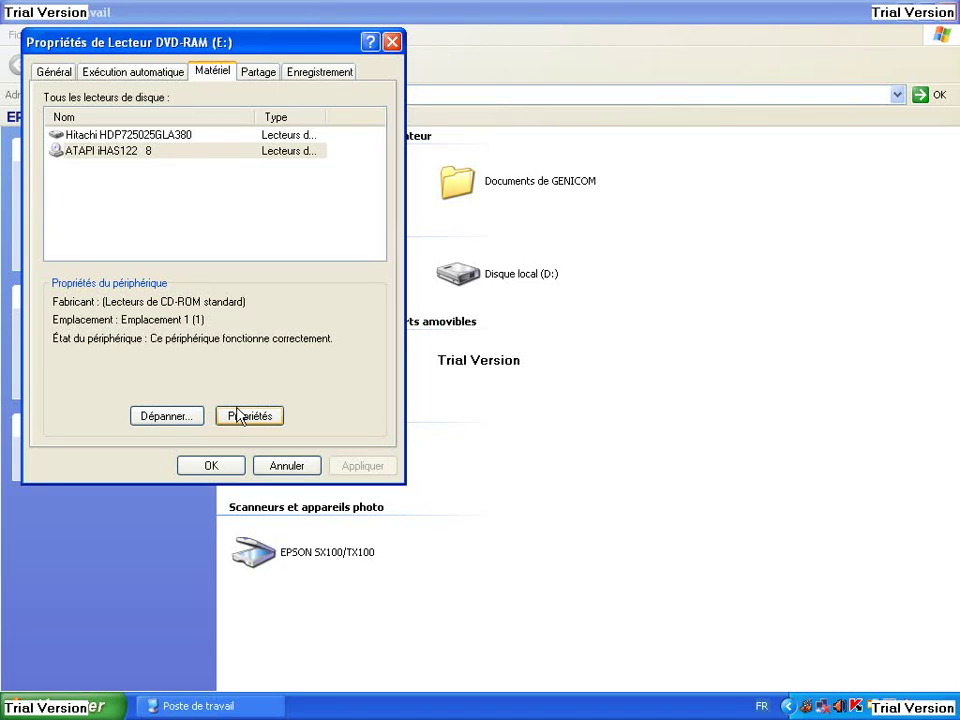
# - Accept the risk of sharing the DVD-RAM drive's root and enable sharing of the drive on the network
pyautogui.click(257, 72)
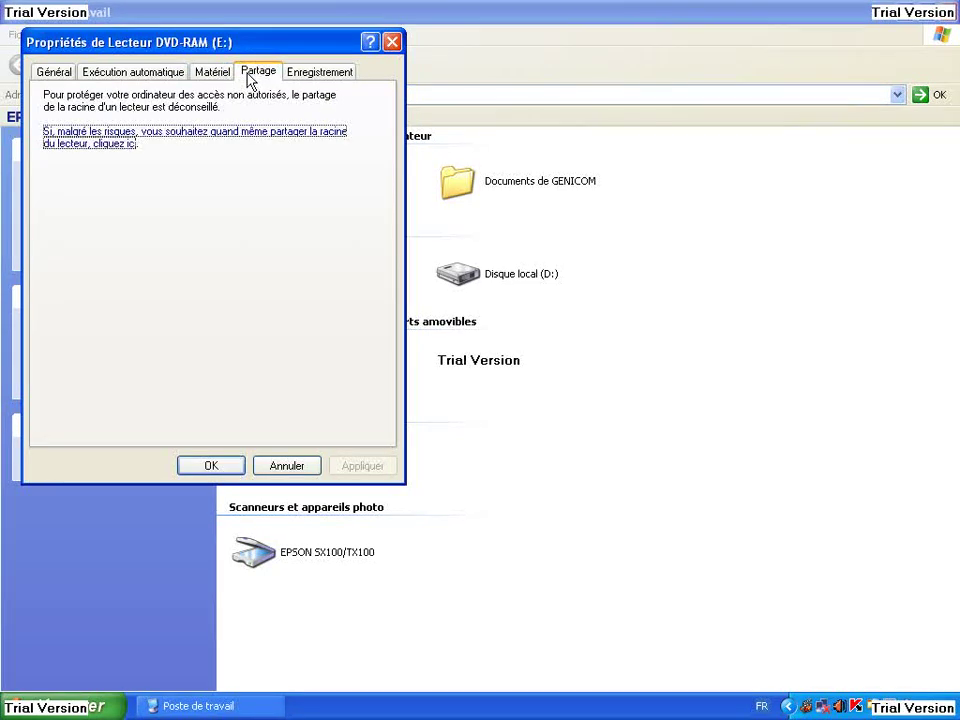
pyautogui.click(128, 150)
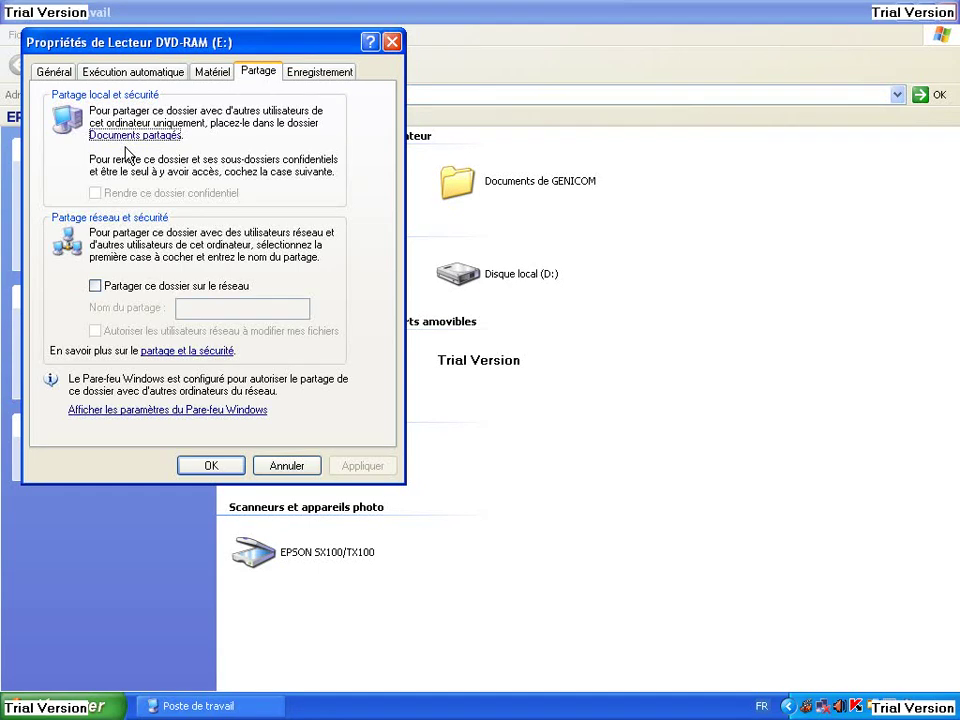
pyautogui.click(95, 287)
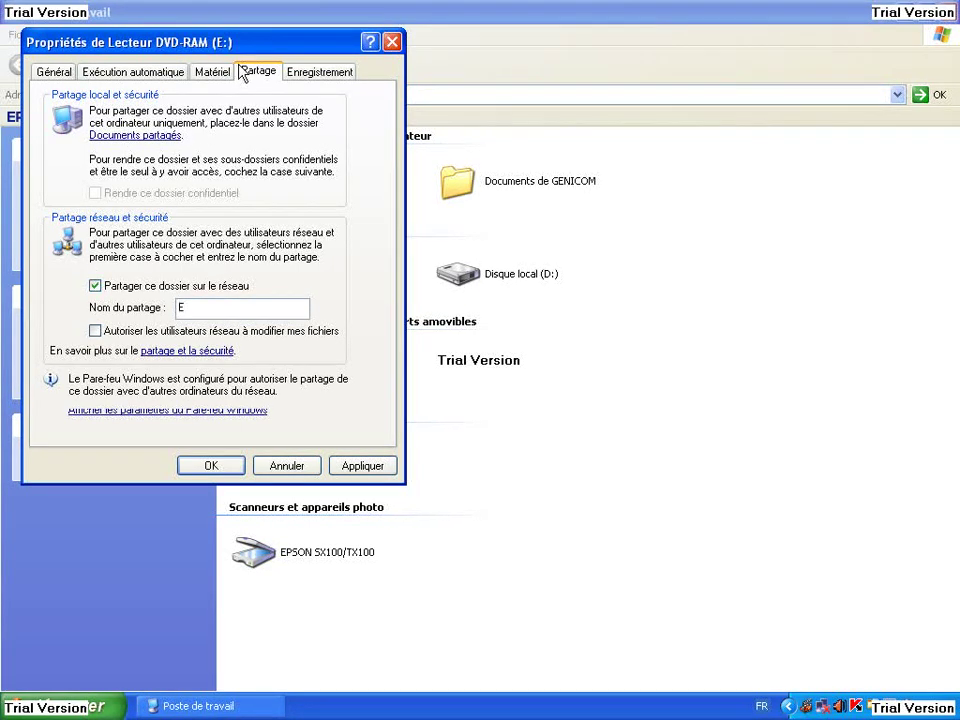
# - Keep CD writing enabled on the DVD-RAM drive, apply the sharing and recording settings, and close Poste de travail
pyautogui.click(315, 78)
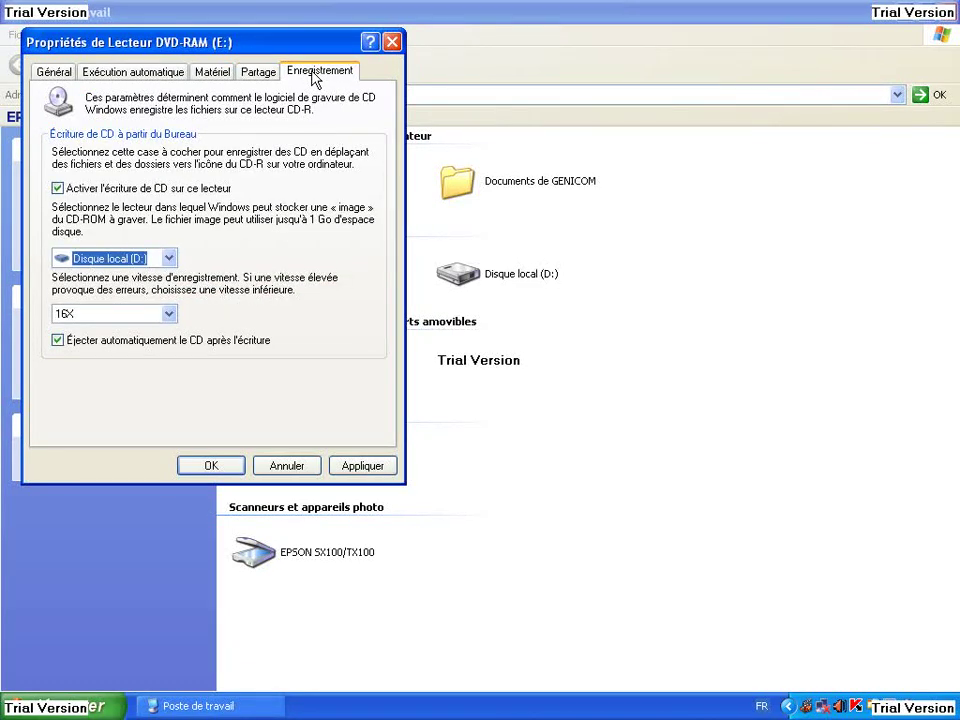
pyautogui.click(65, 190)
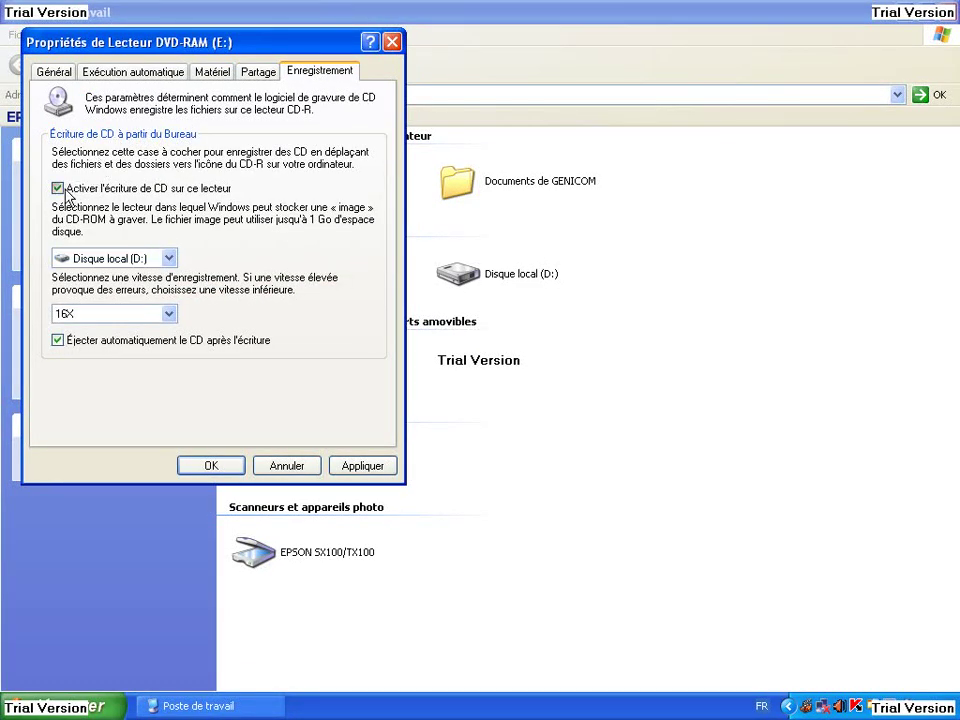
pyautogui.click(63, 192)
pyautogui.click(338, 467)
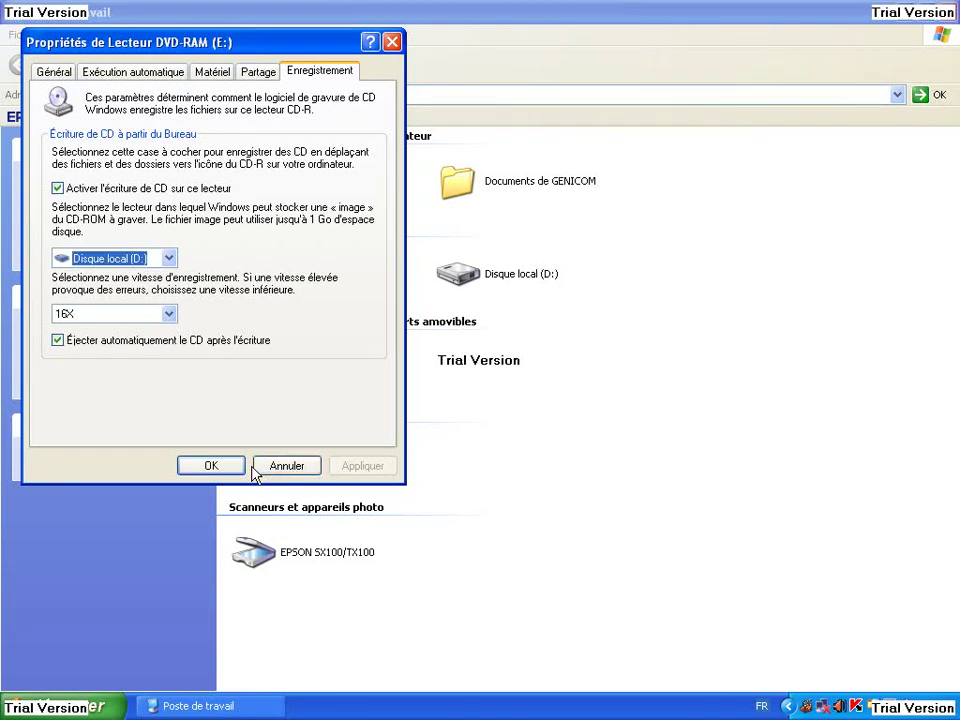
pyautogui.click(209, 467)
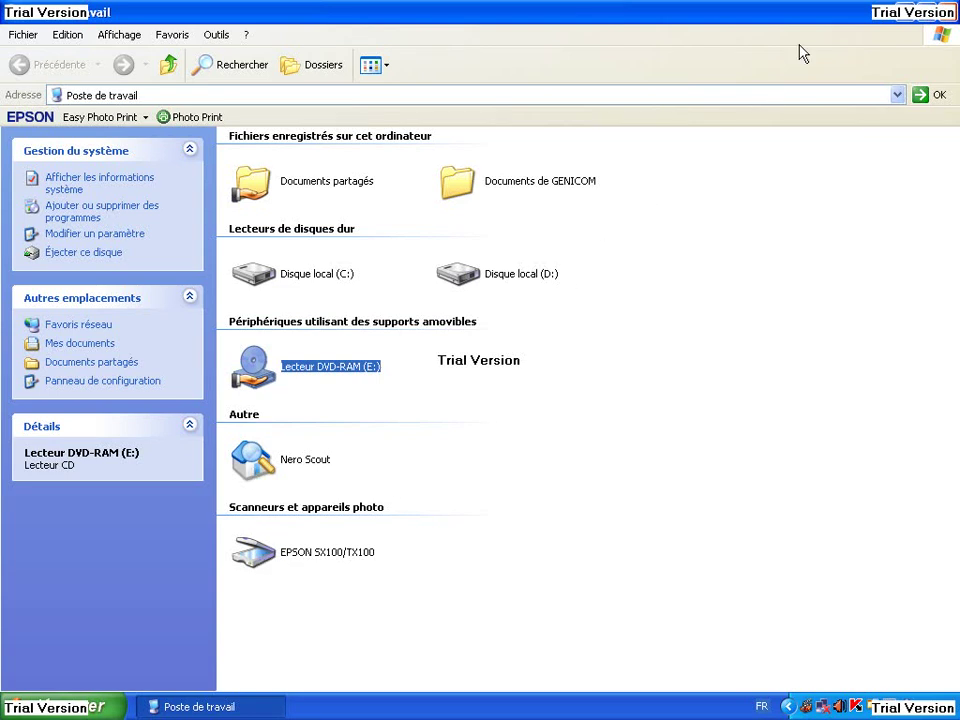
pyautogui.click(951, 15)
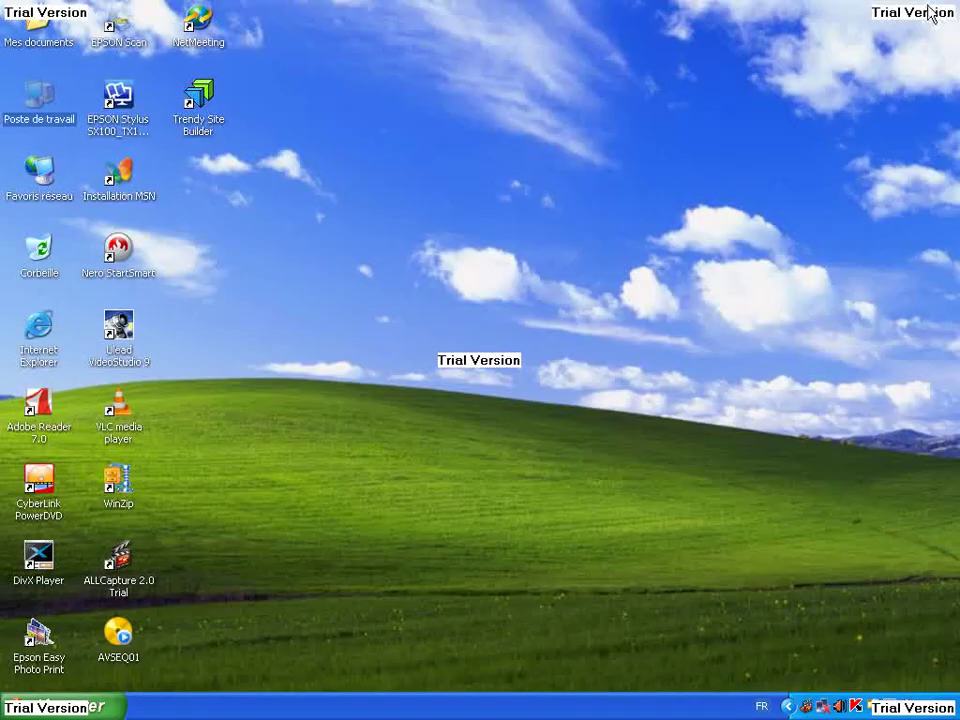
# - Open the Défragmenteur de disque system tool
pyautogui.click(70, 707)
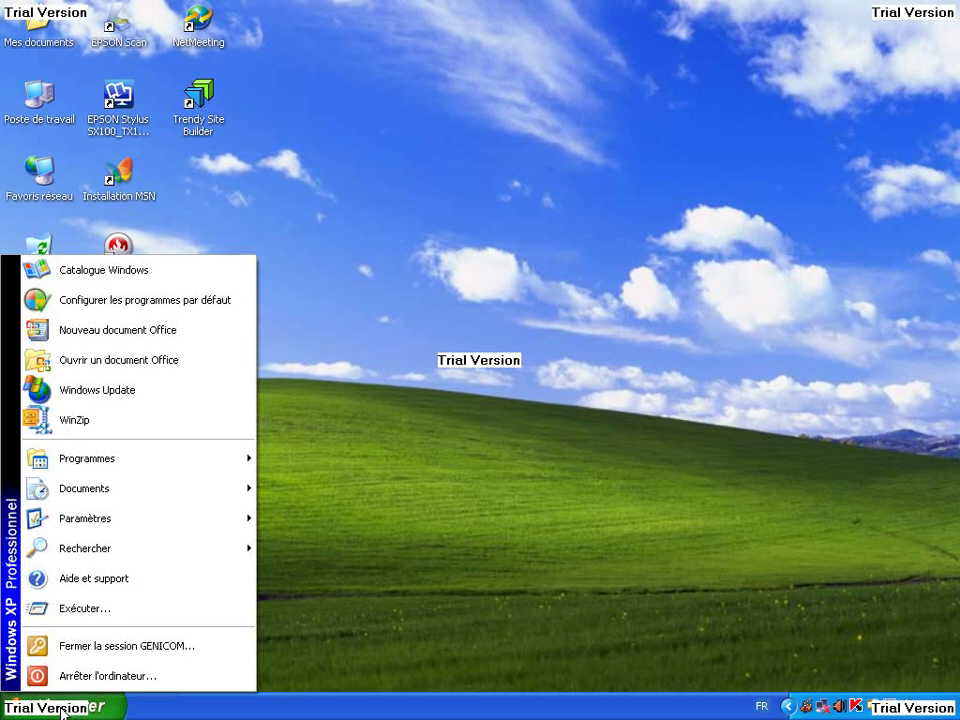
pyautogui.click(70, 462)
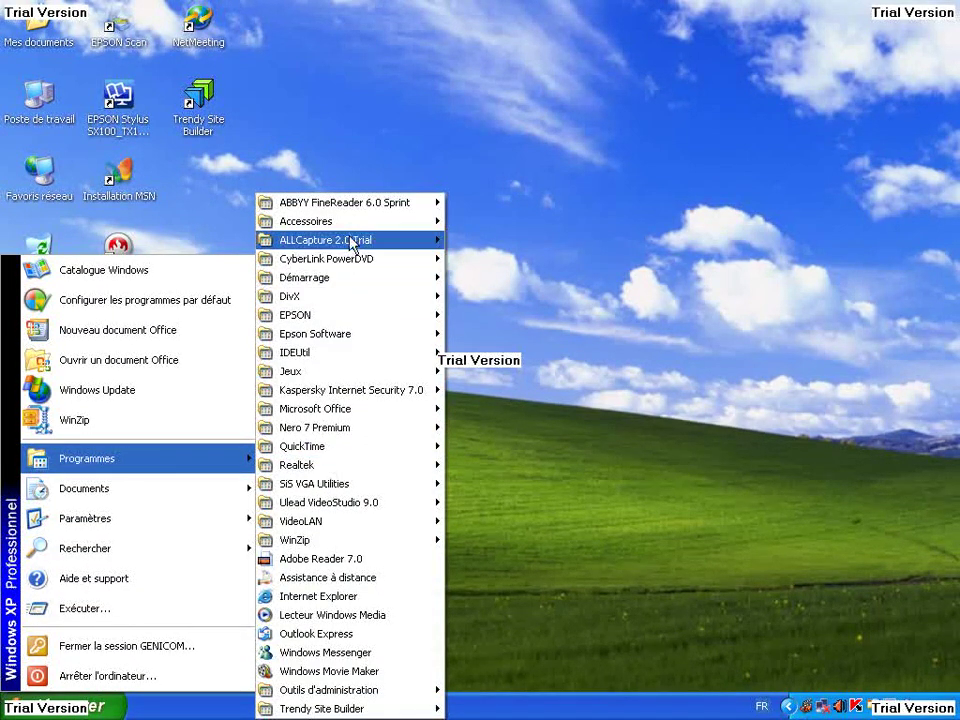
pyautogui.moveTo(275, 221)
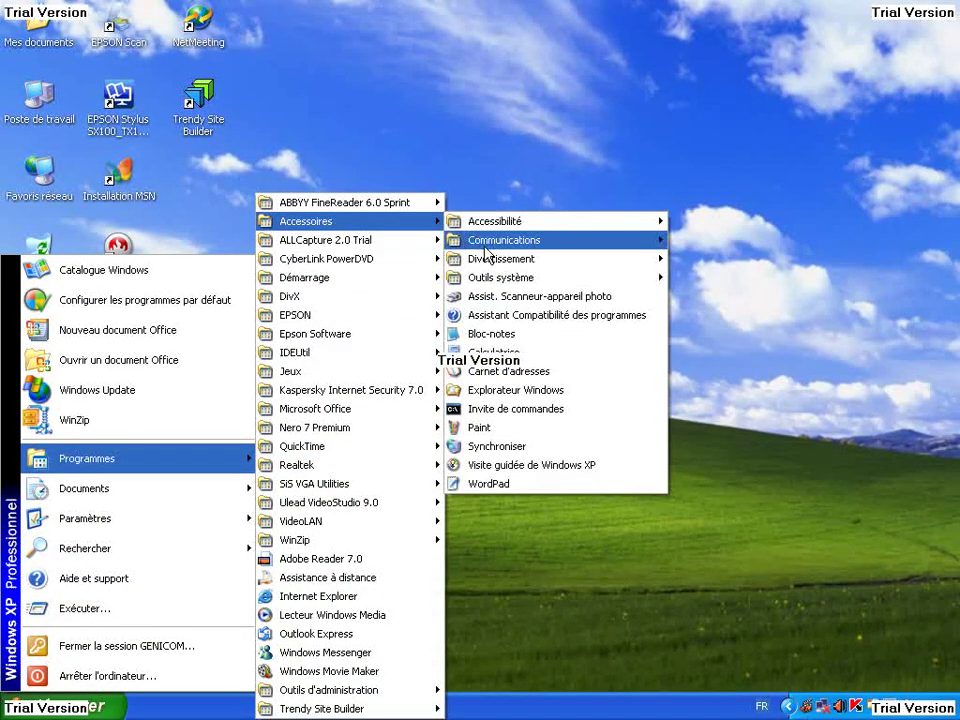
pyautogui.moveTo(600, 287)
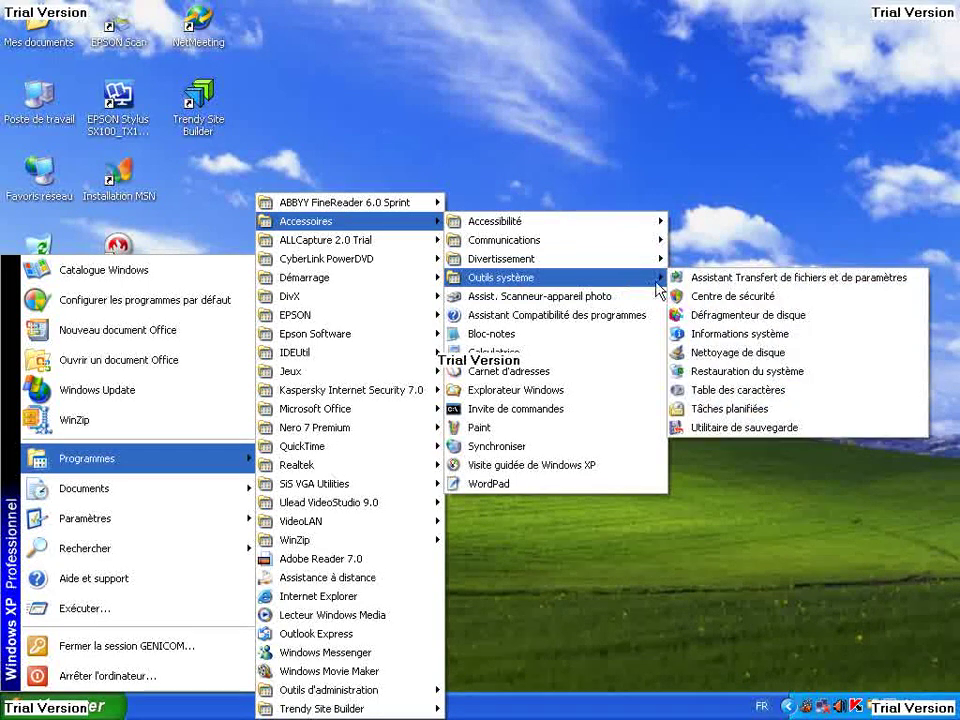
pyautogui.click(724, 318)
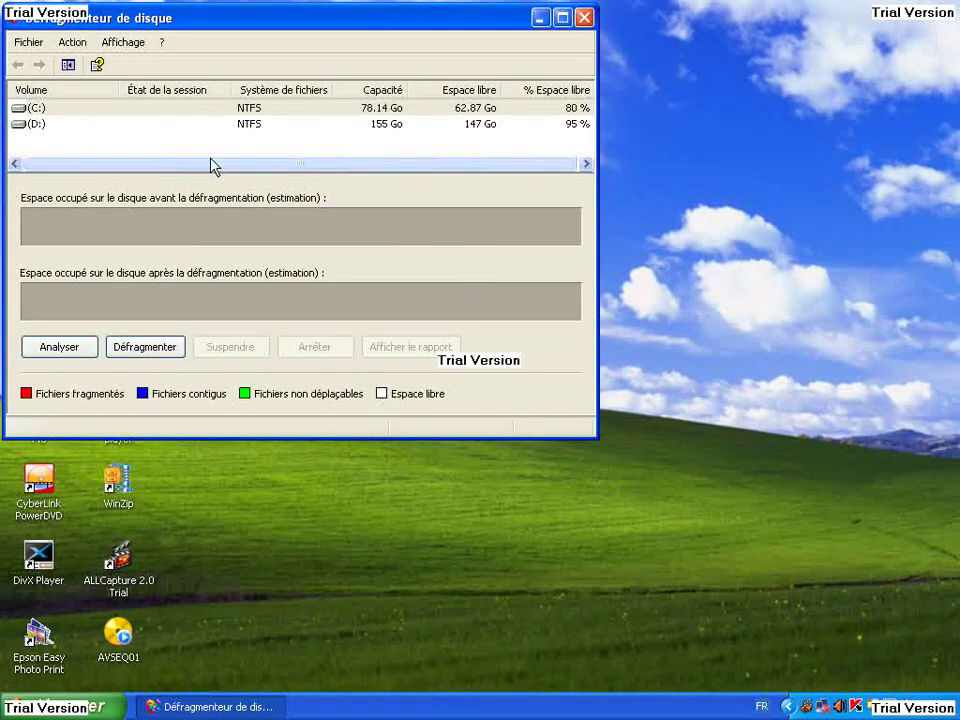
# - Start defragmenting volume (C:), stop the defragmentation while it is running, and close the defragmenter
pyautogui.click(183, 114)
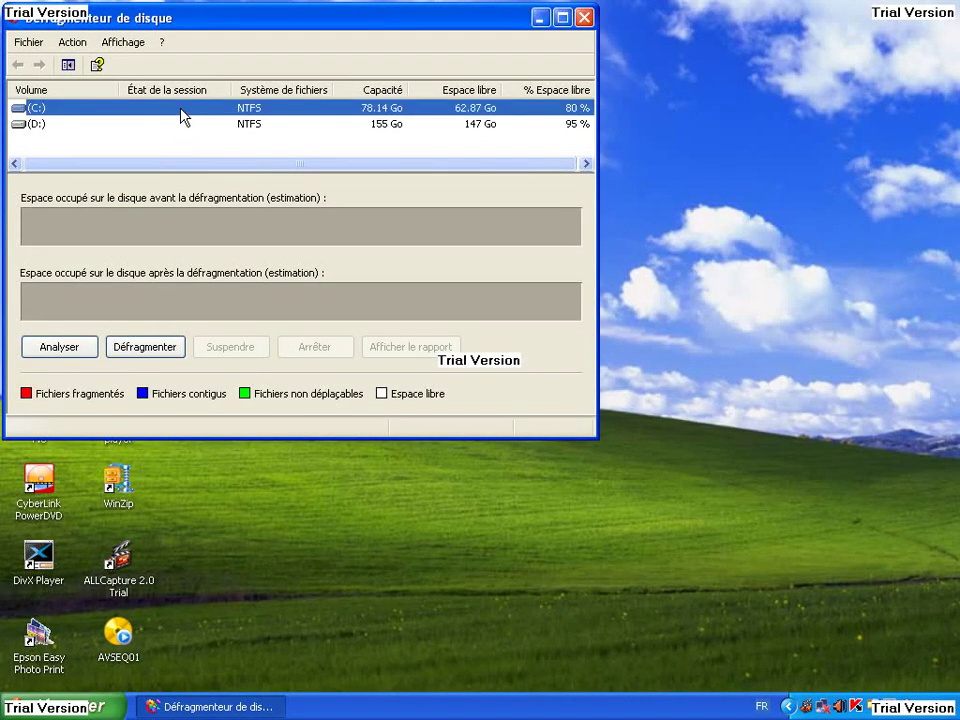
pyautogui.click(141, 346)
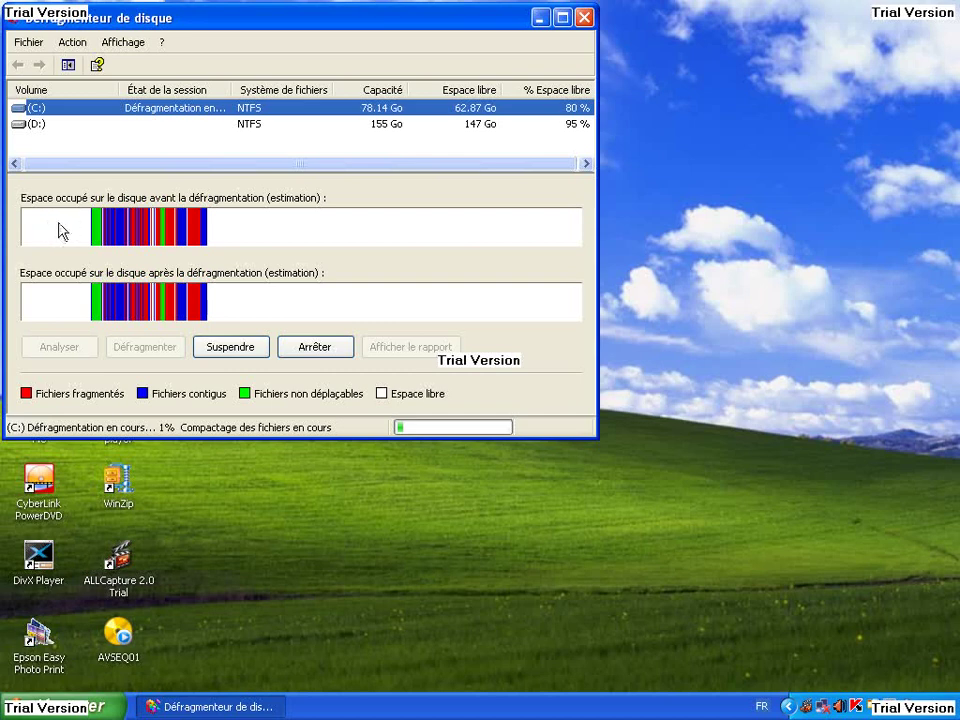
pyautogui.click(318, 352)
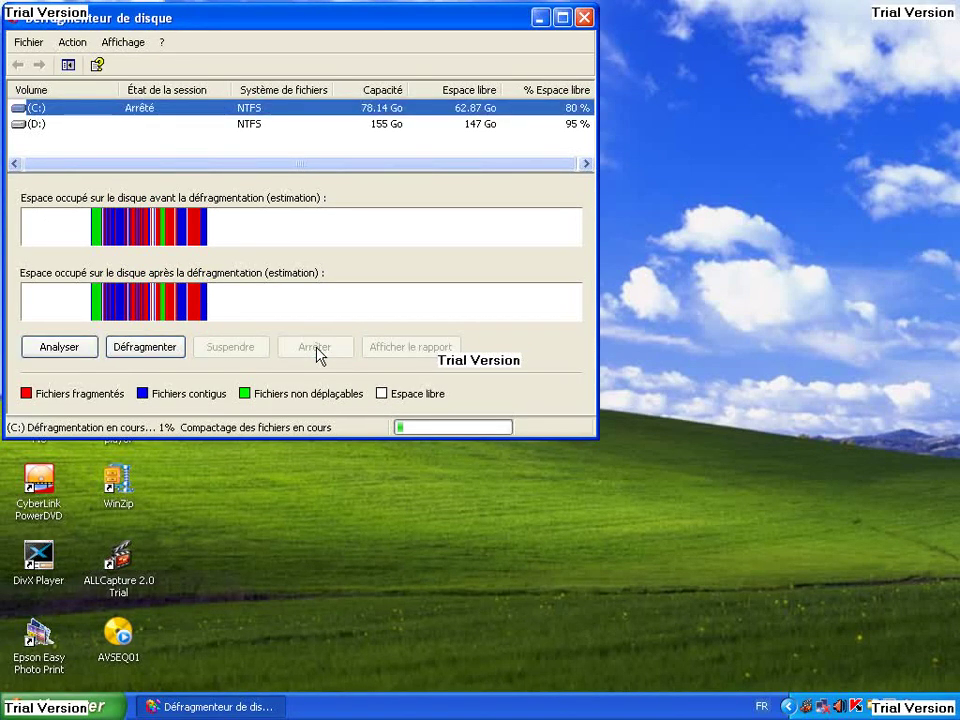
pyautogui.click(585, 18)
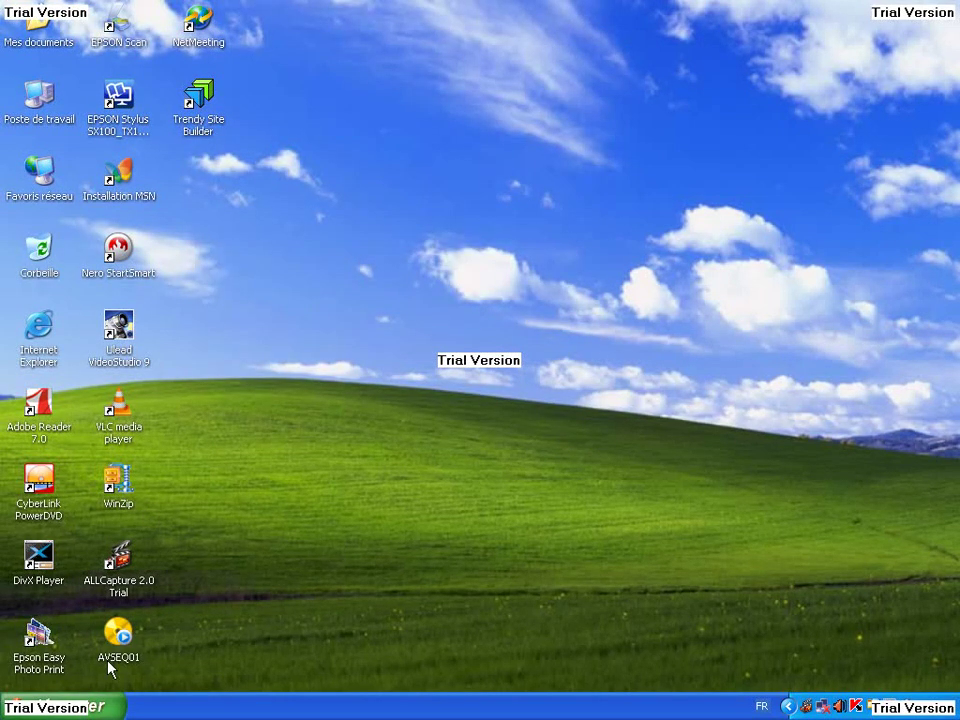
# - Open the Nettoyage de disque system tool and choose drive (D:) as the drive to clean
pyautogui.click(83, 705)
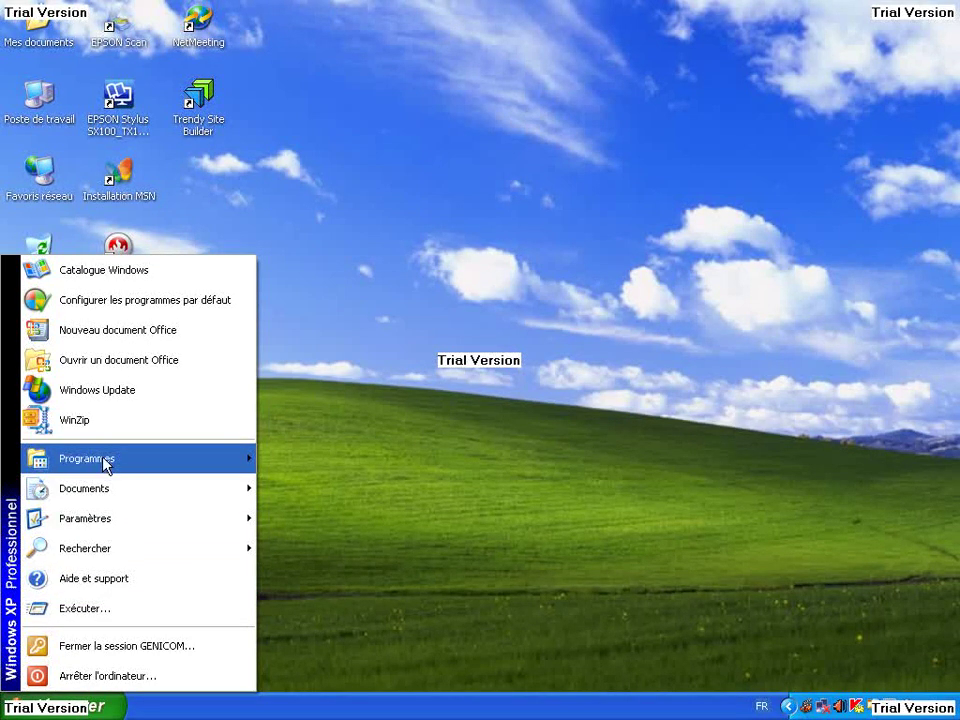
pyautogui.moveTo(231, 459)
pyautogui.moveTo(360, 223)
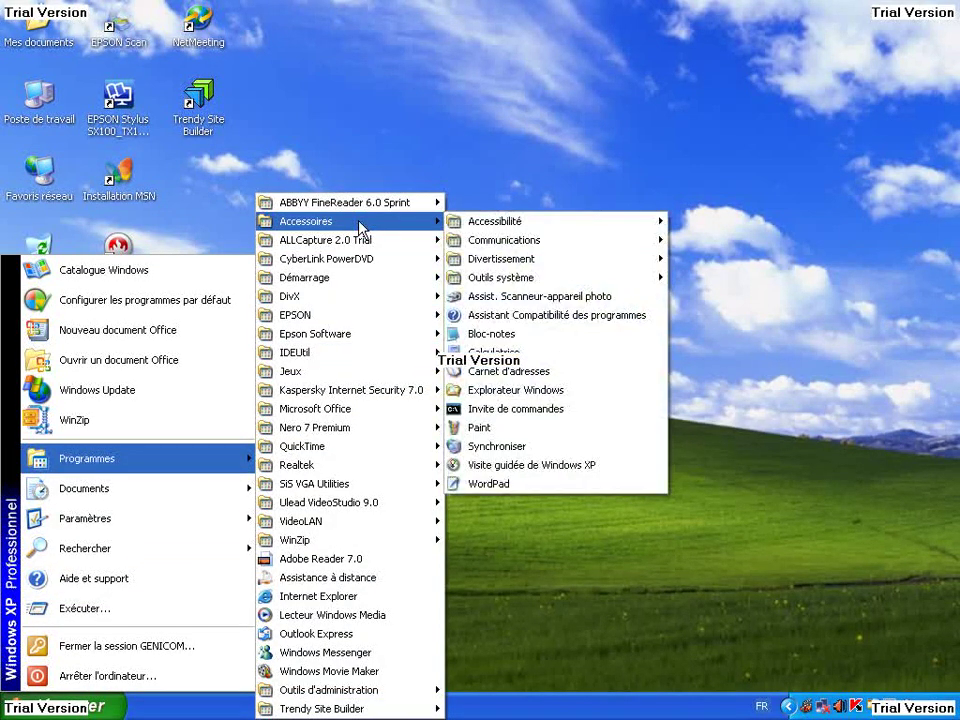
pyautogui.moveTo(533, 283)
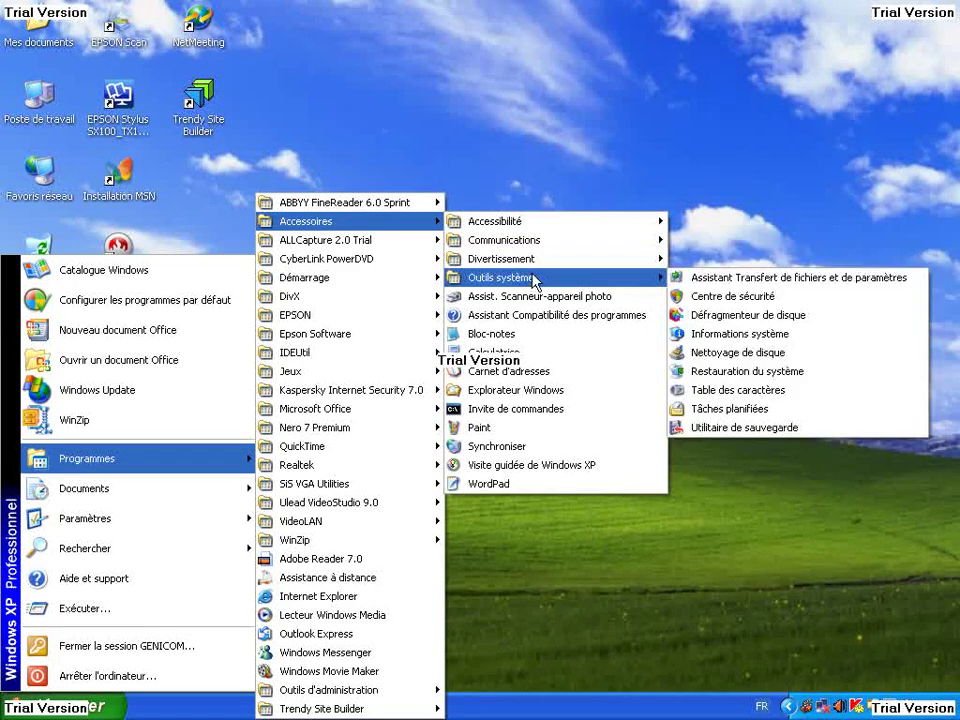
pyautogui.click(690, 354)
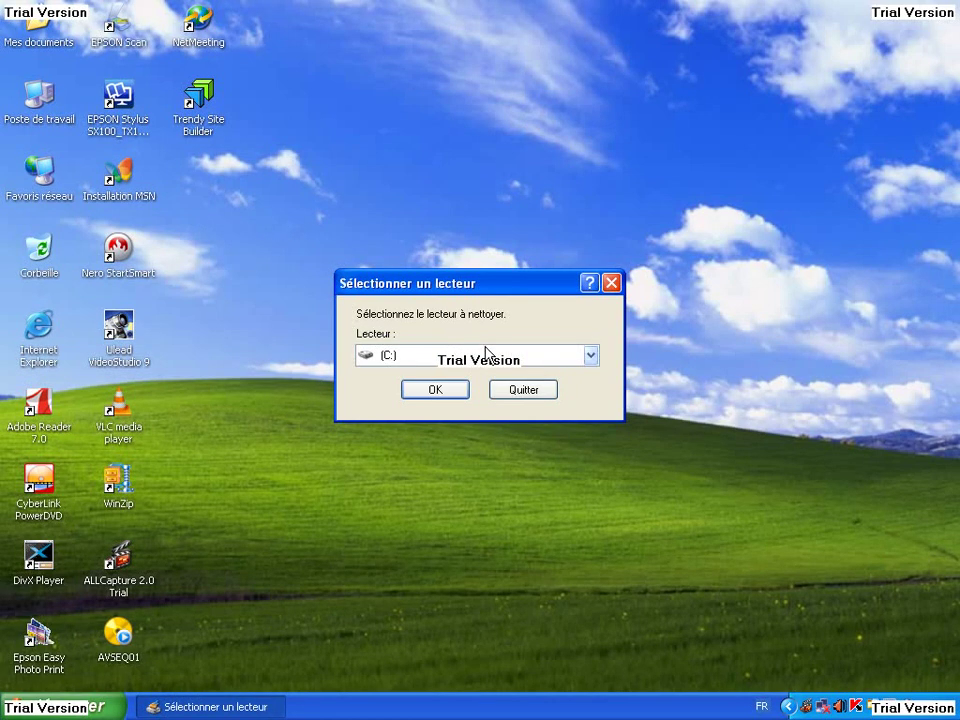
pyautogui.click(487, 358)
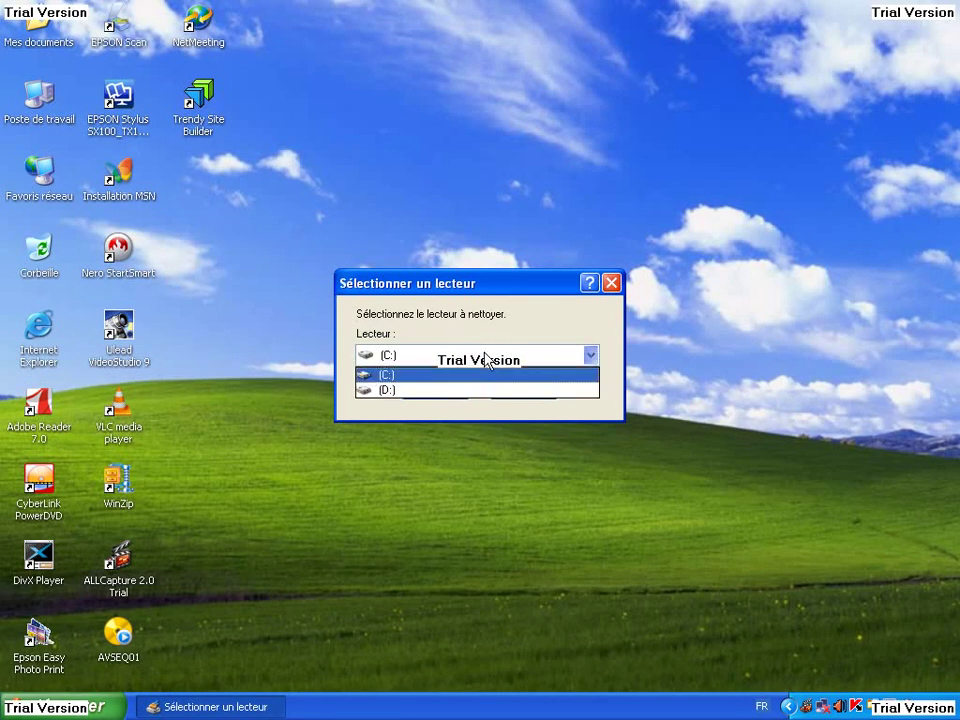
pyautogui.click(429, 390)
pyautogui.click(435, 392)
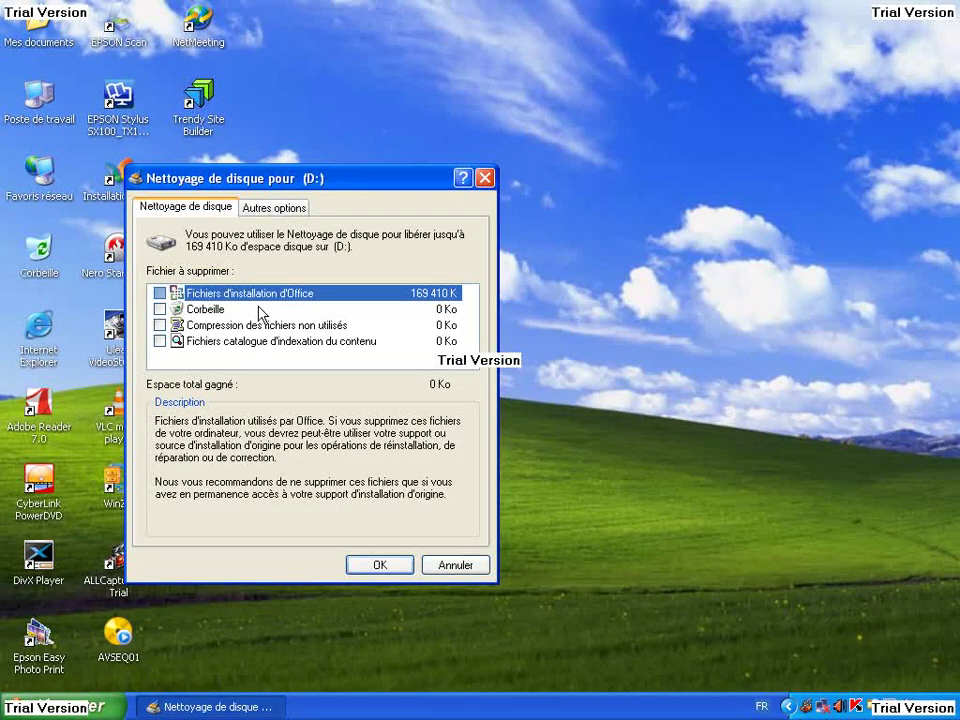
# - Mark Fichiers d'installation d'Office for deletion on drive (D:) and run the disk cleanup
pyautogui.click(159, 293)
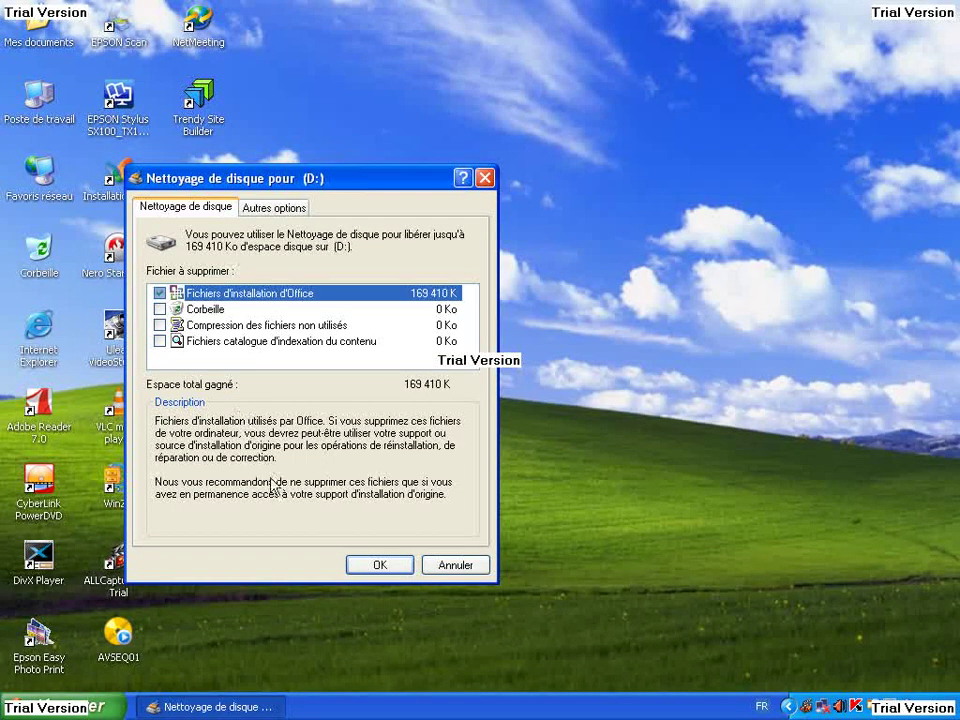
pyautogui.click(375, 570)
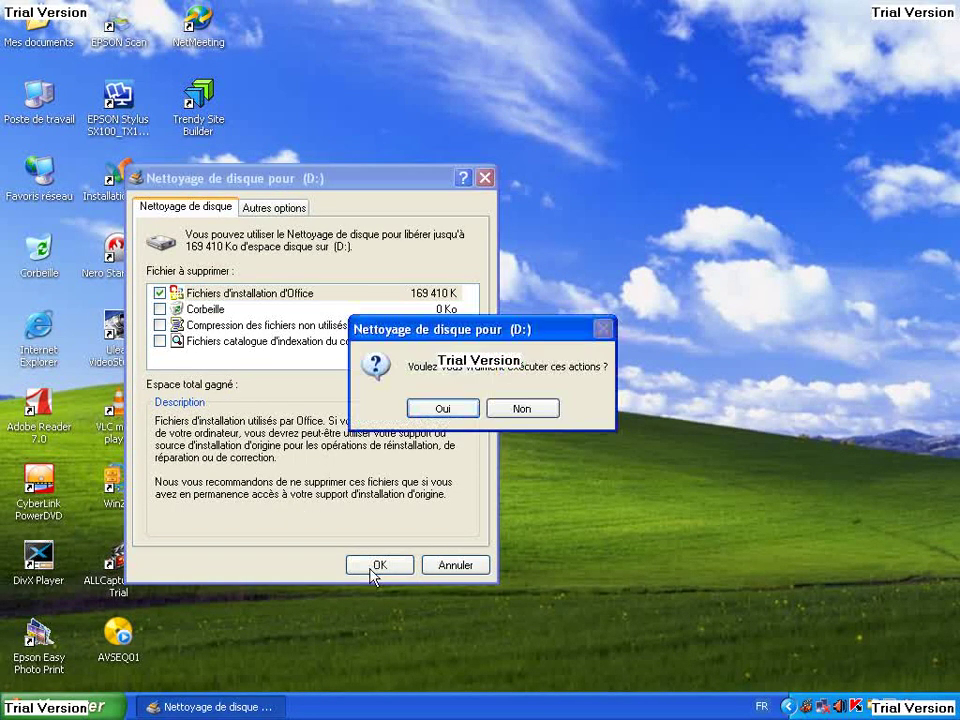
pyautogui.click(447, 414)
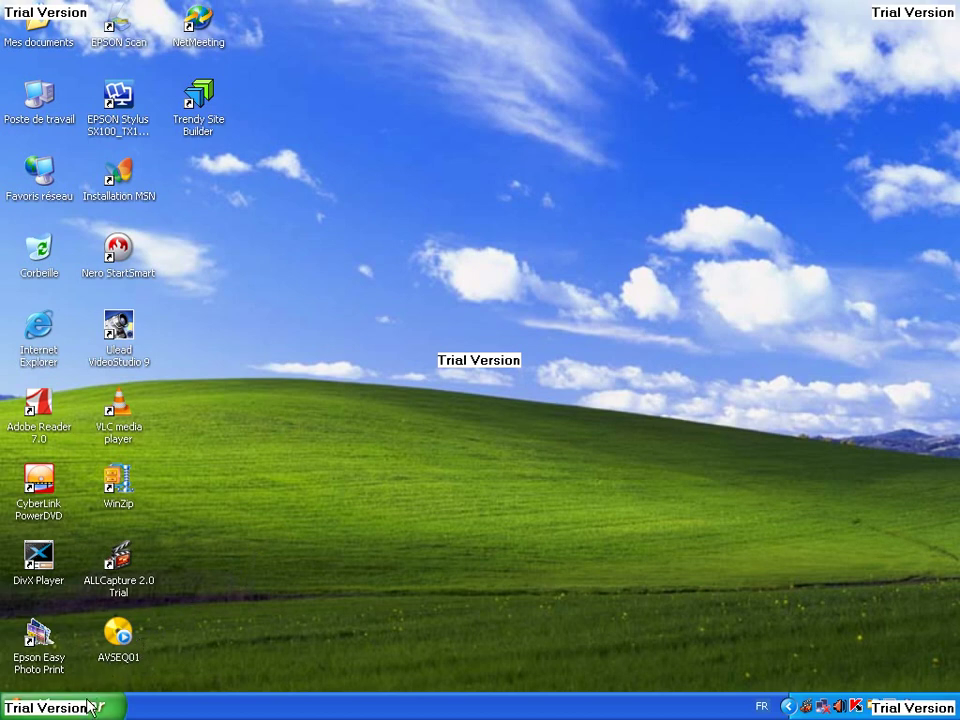
# - Open the Restauration du système tool
pyautogui.click(55, 707)
pyautogui.moveTo(148, 461)
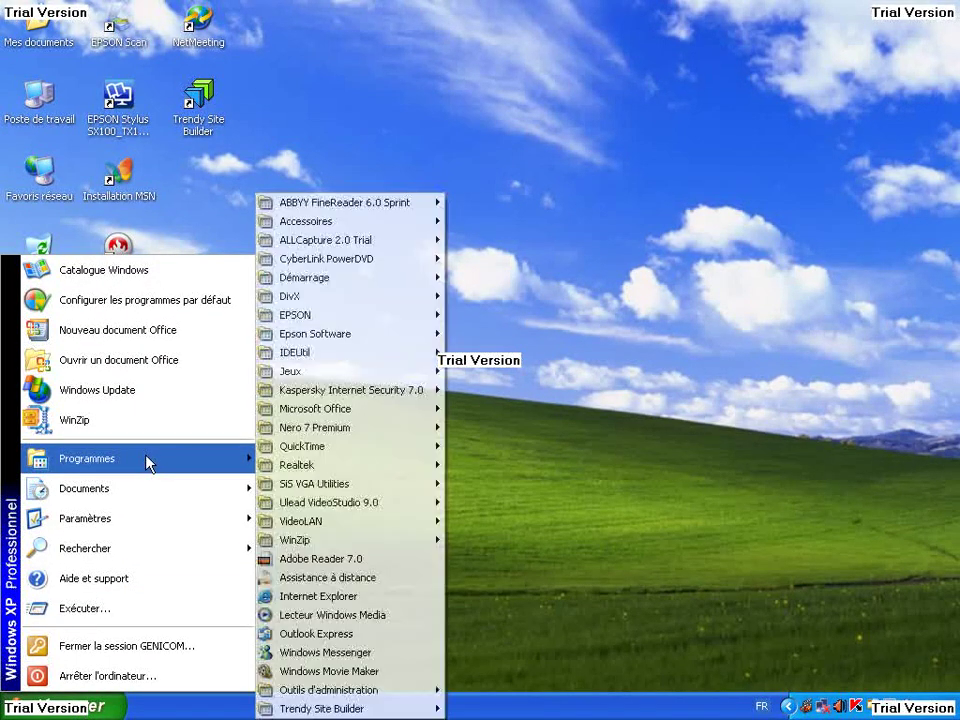
pyautogui.moveTo(330, 221)
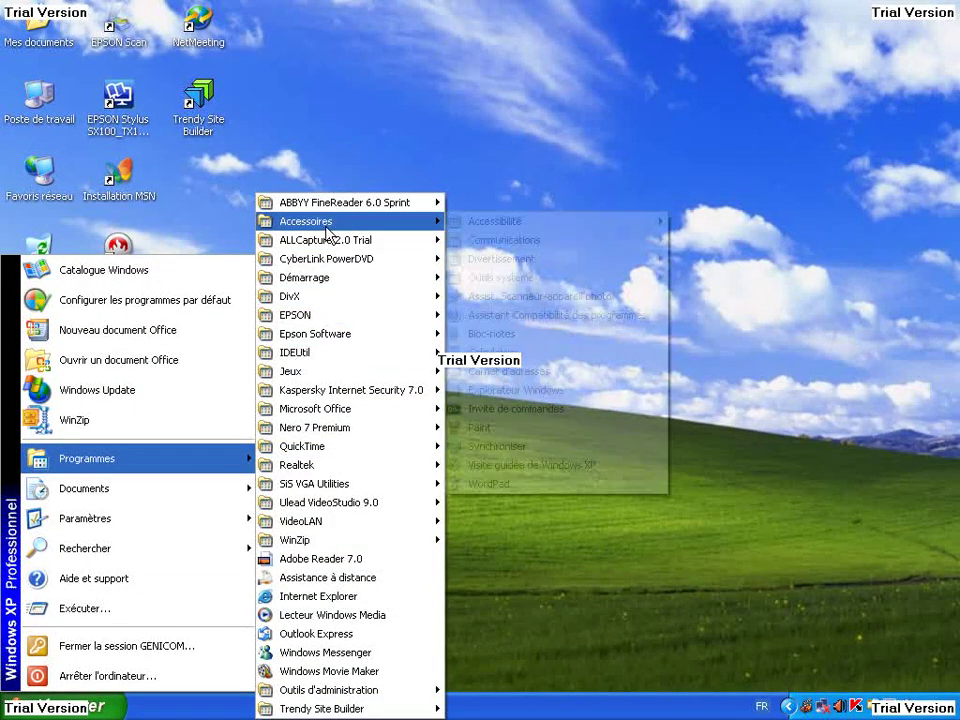
pyautogui.moveTo(536, 284)
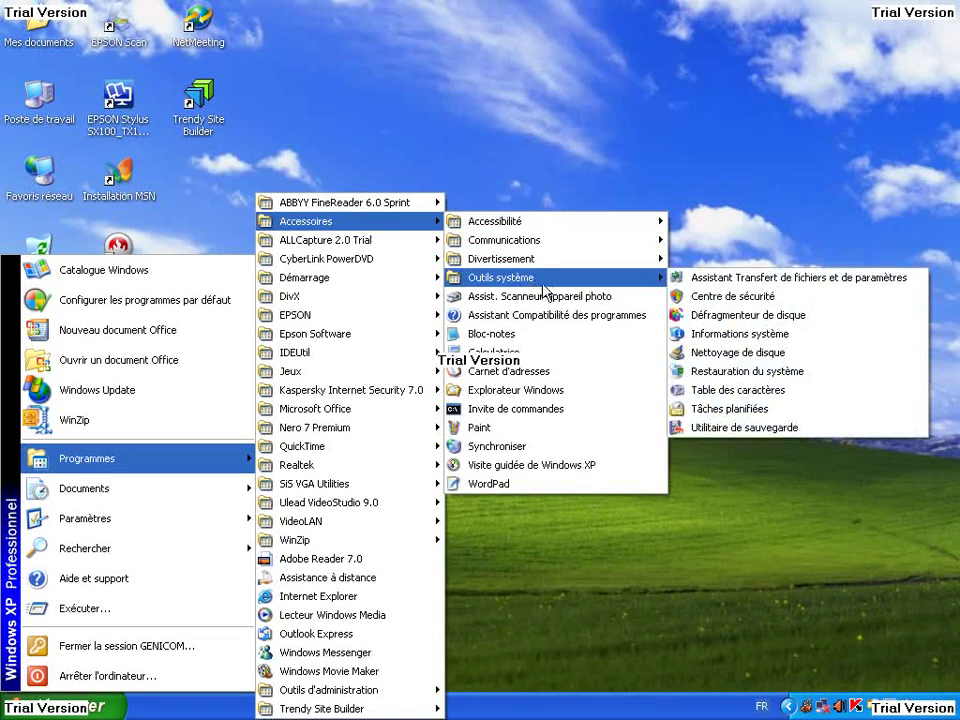
pyautogui.click(707, 376)
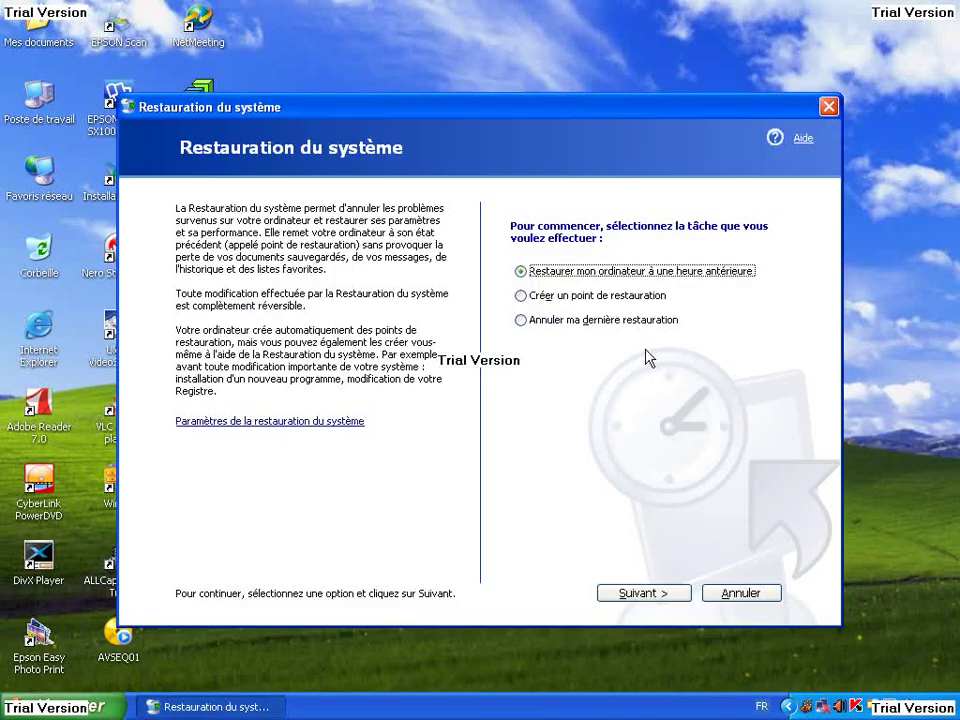
# - Create a restore point with the description "back" and close Restauration du système
pyautogui.click(537, 298)
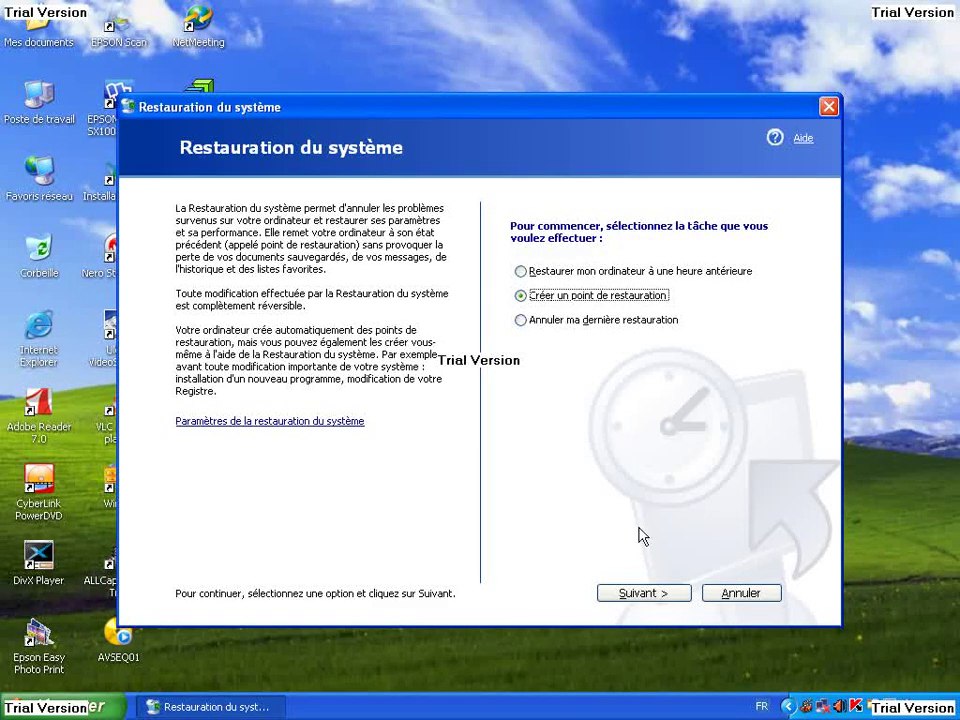
pyautogui.click(632, 593)
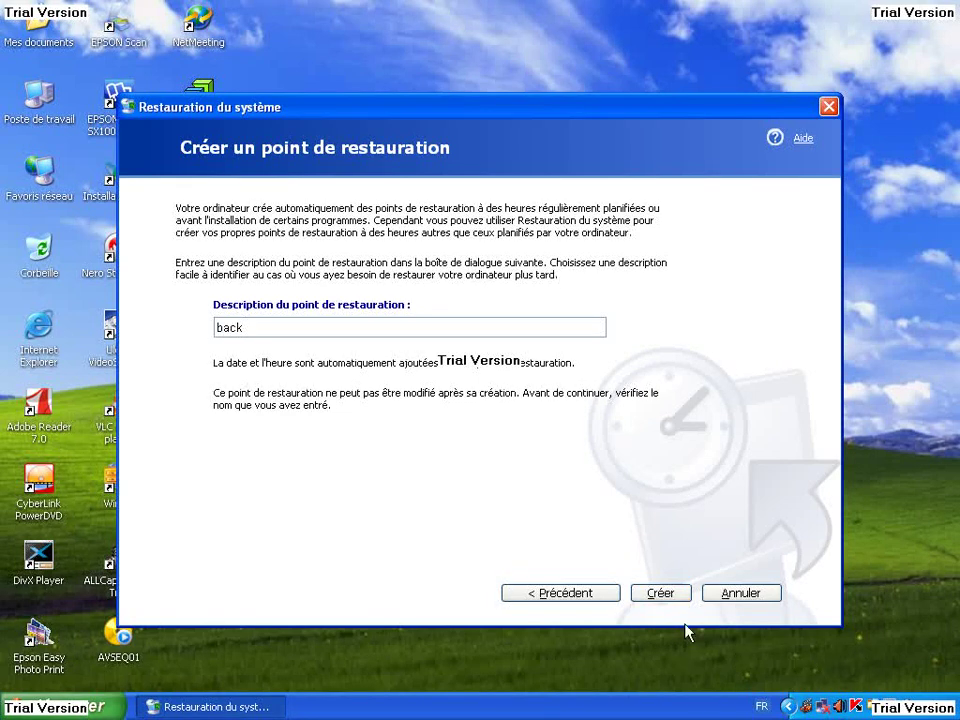
pyautogui.click(671, 593)
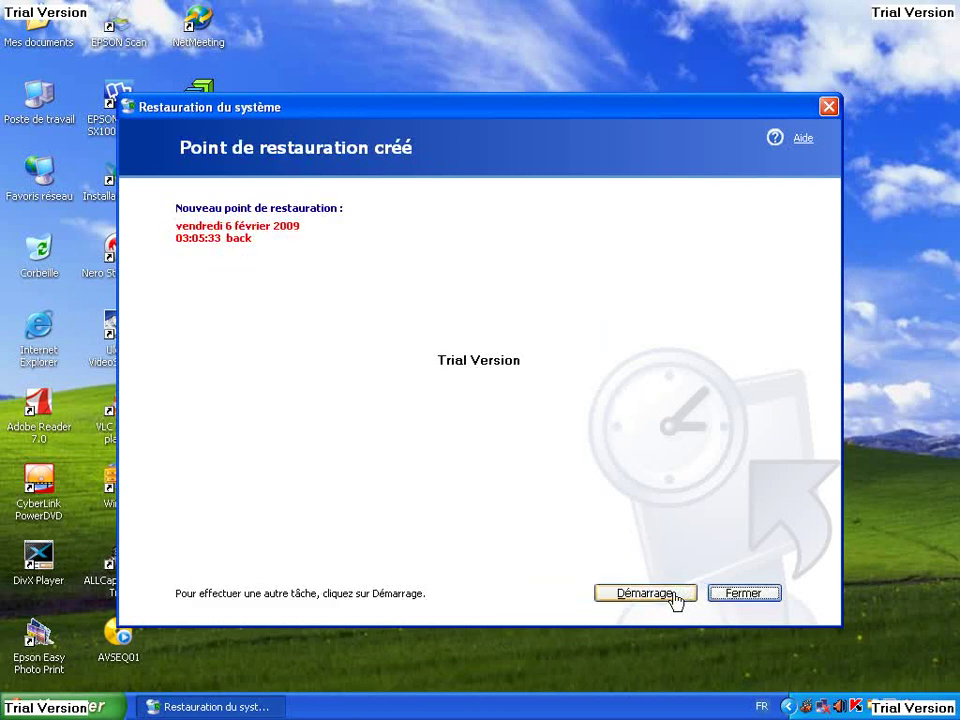
pyautogui.click(743, 594)
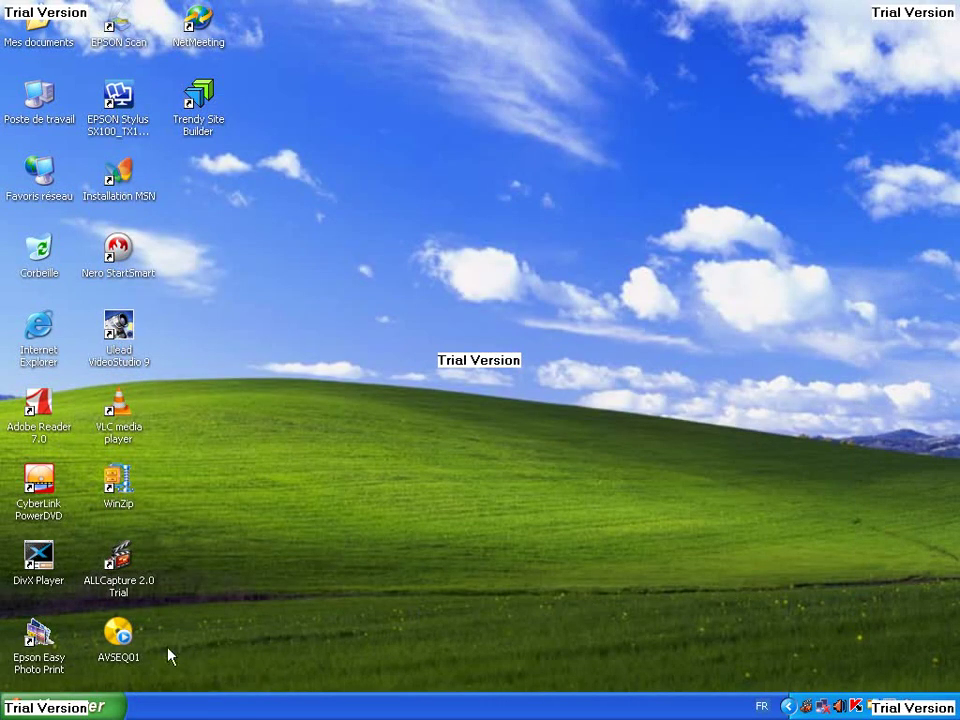
# - Reopen Restauration du système and proceed with restoring the computer to an earlier time
pyautogui.click(88, 705)
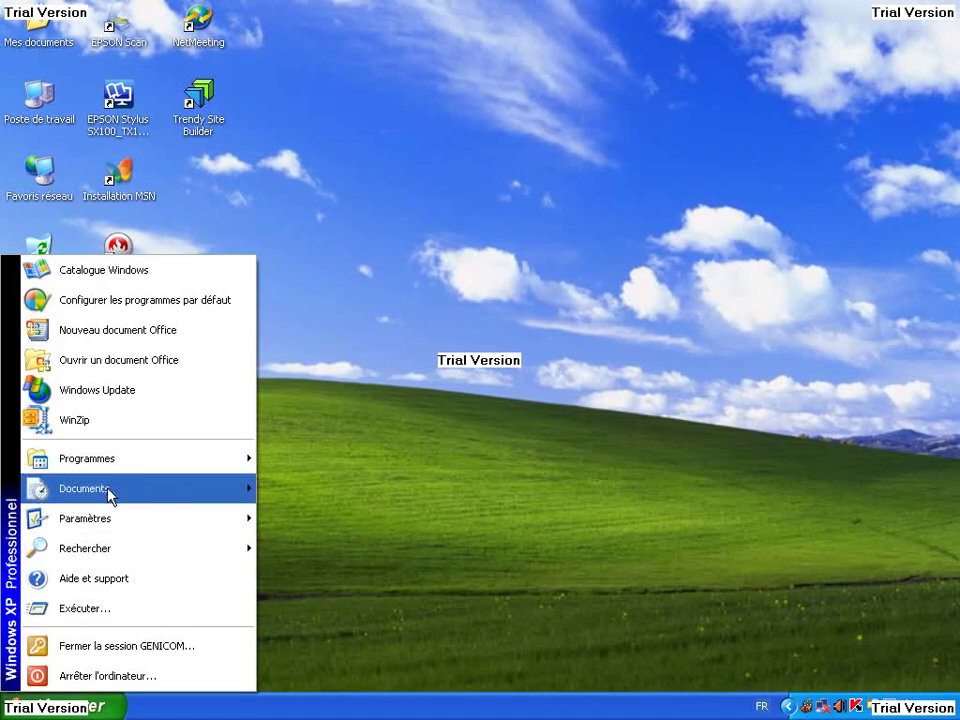
pyautogui.moveTo(110, 465)
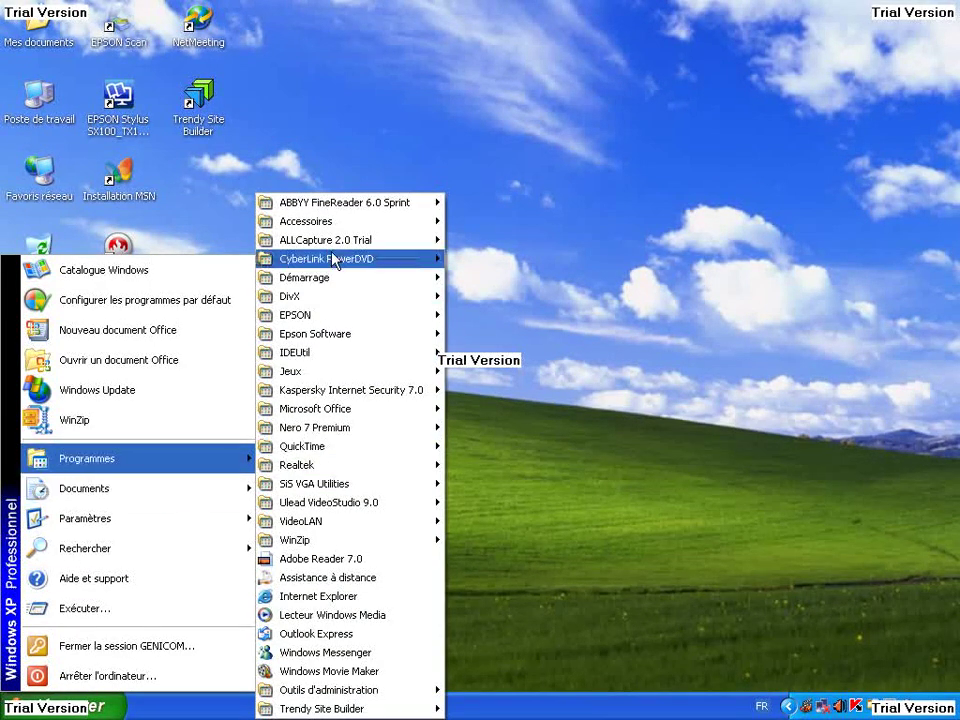
pyautogui.moveTo(315, 221)
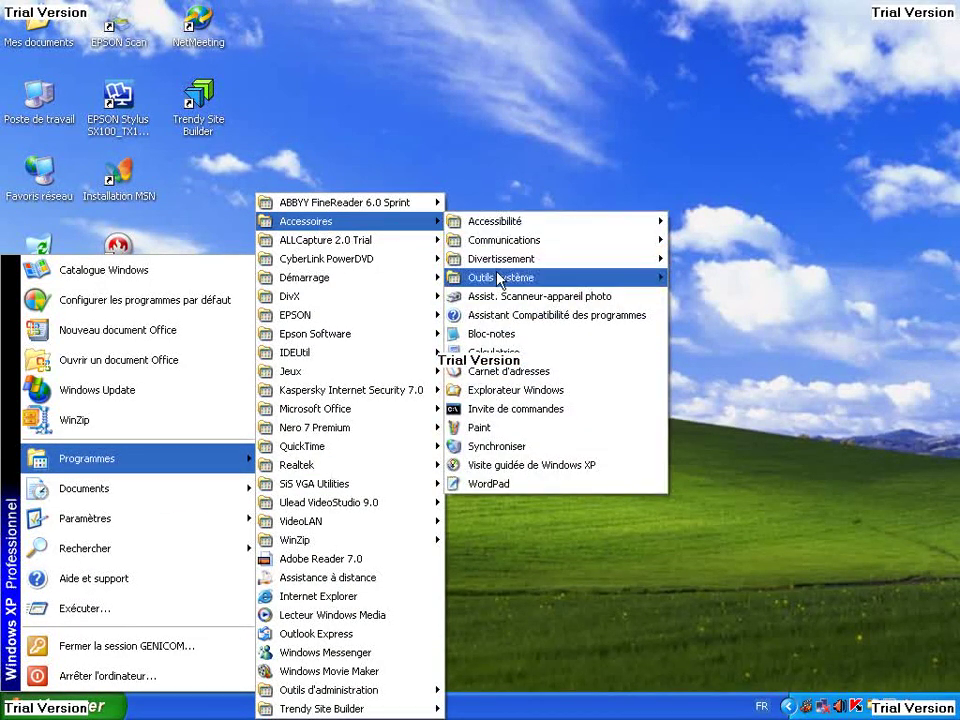
pyautogui.moveTo(508, 277)
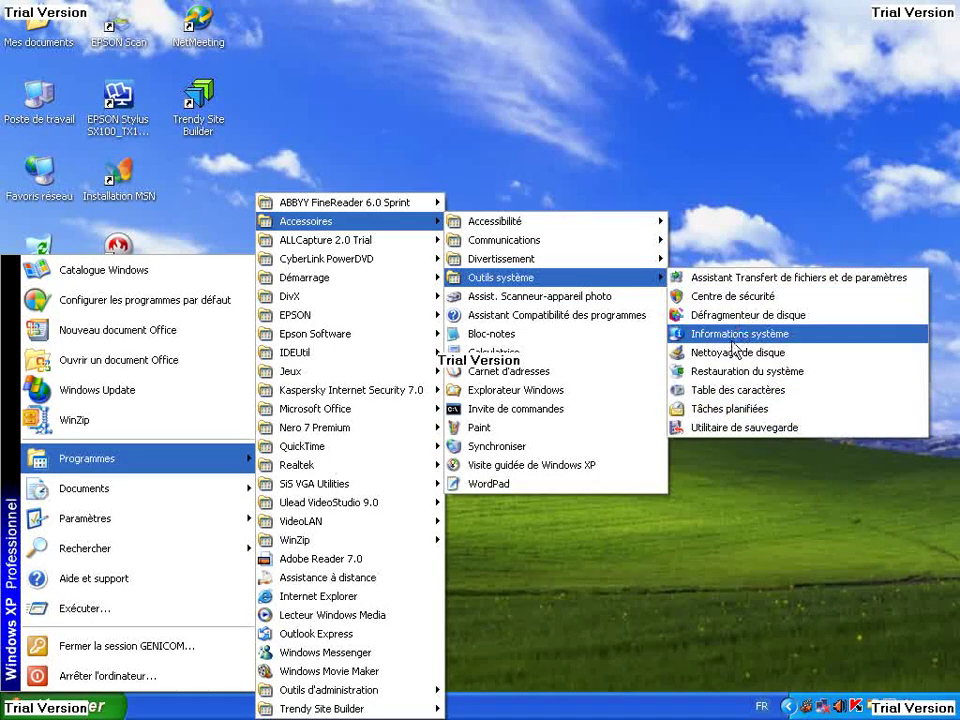
pyautogui.click(727, 372)
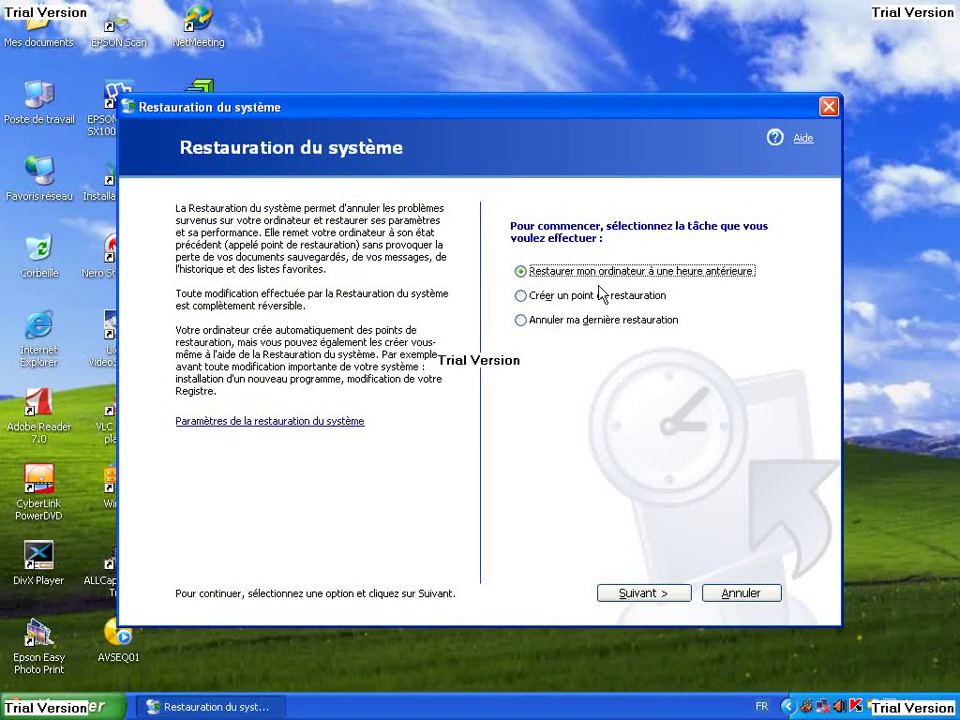
pyautogui.click(631, 598)
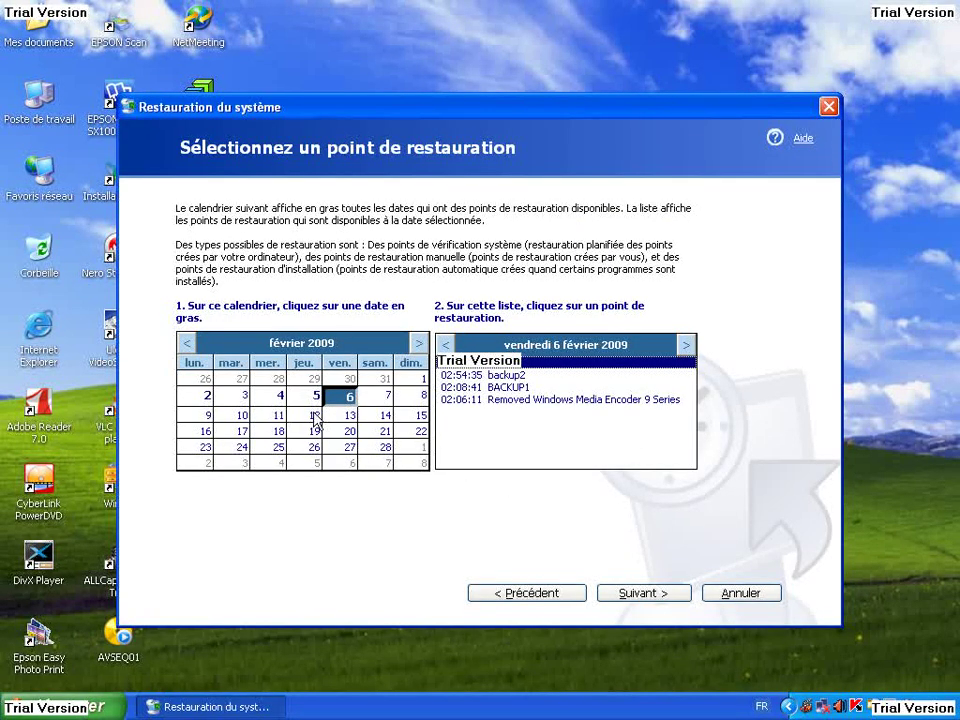
# - Look through the restore points of 4, 2, 5 and 6 février 2009, select BACKUP1 and backup2 in turn, and cancel the restoration
pyautogui.click(278, 397)
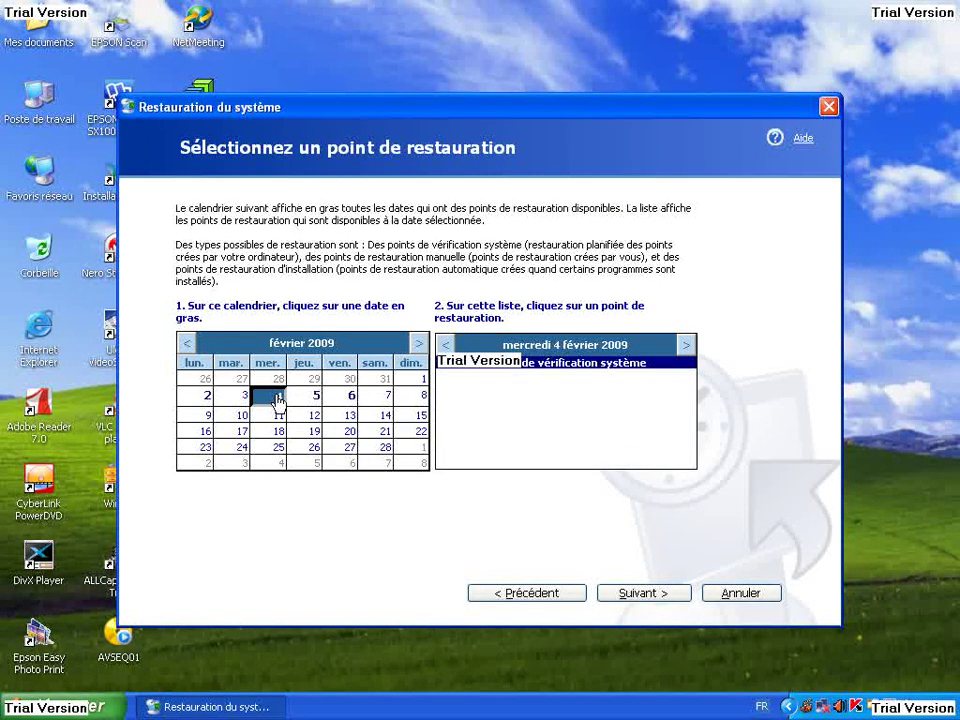
pyautogui.click(207, 397)
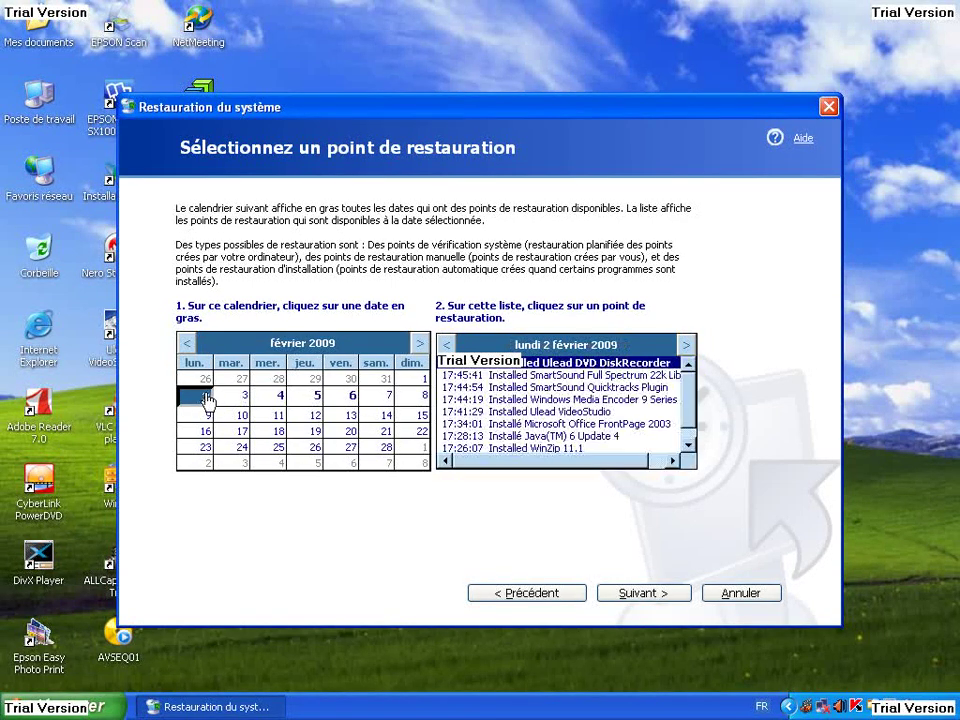
pyautogui.click(313, 395)
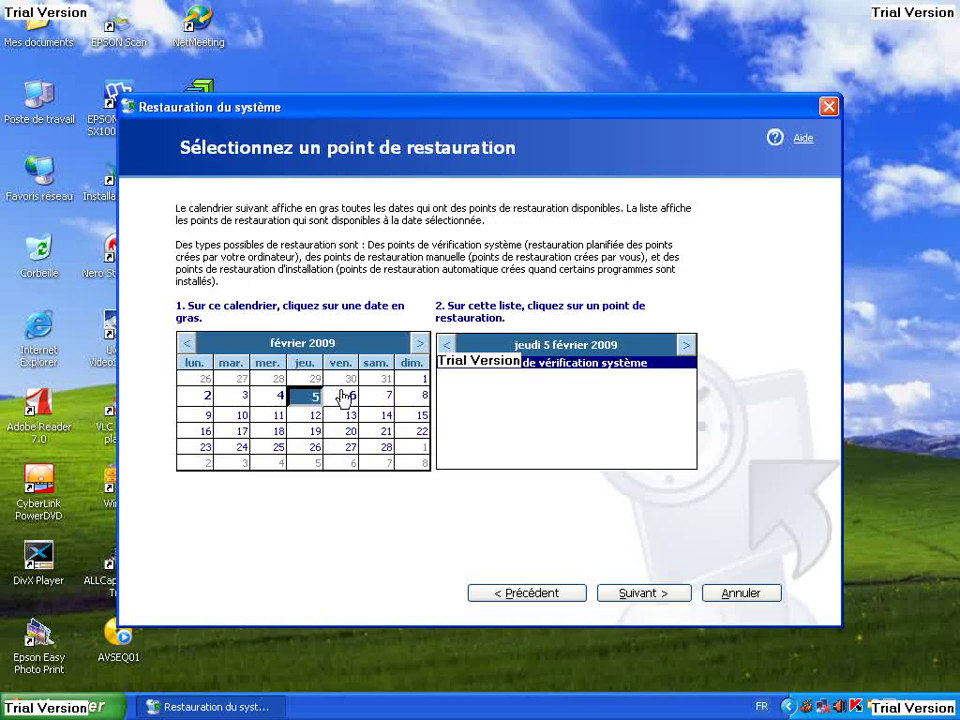
pyautogui.click(343, 397)
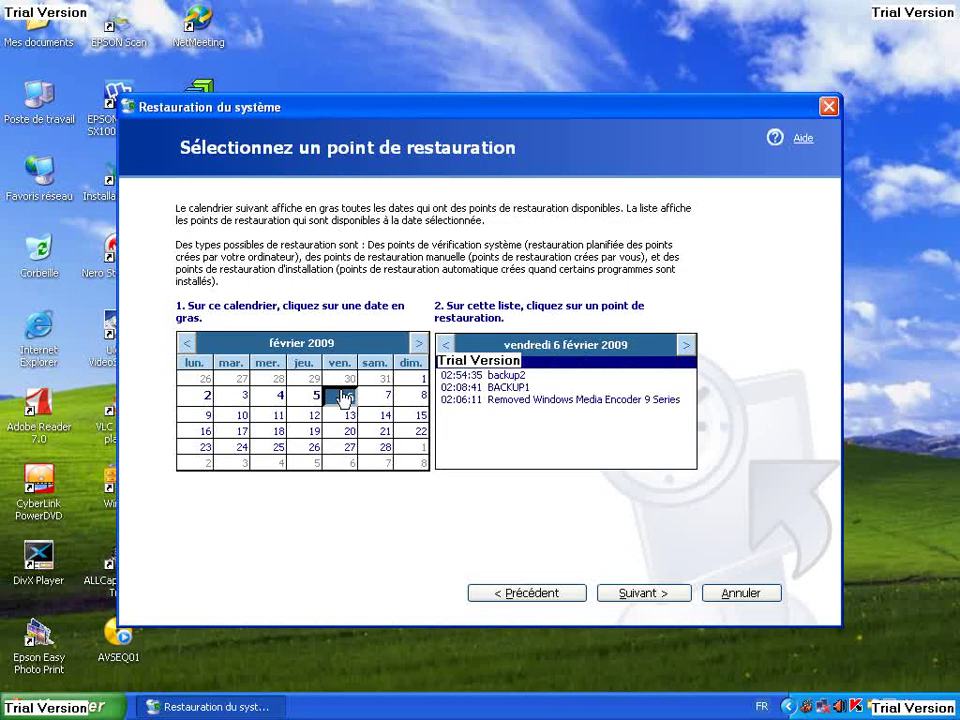
pyautogui.click(507, 390)
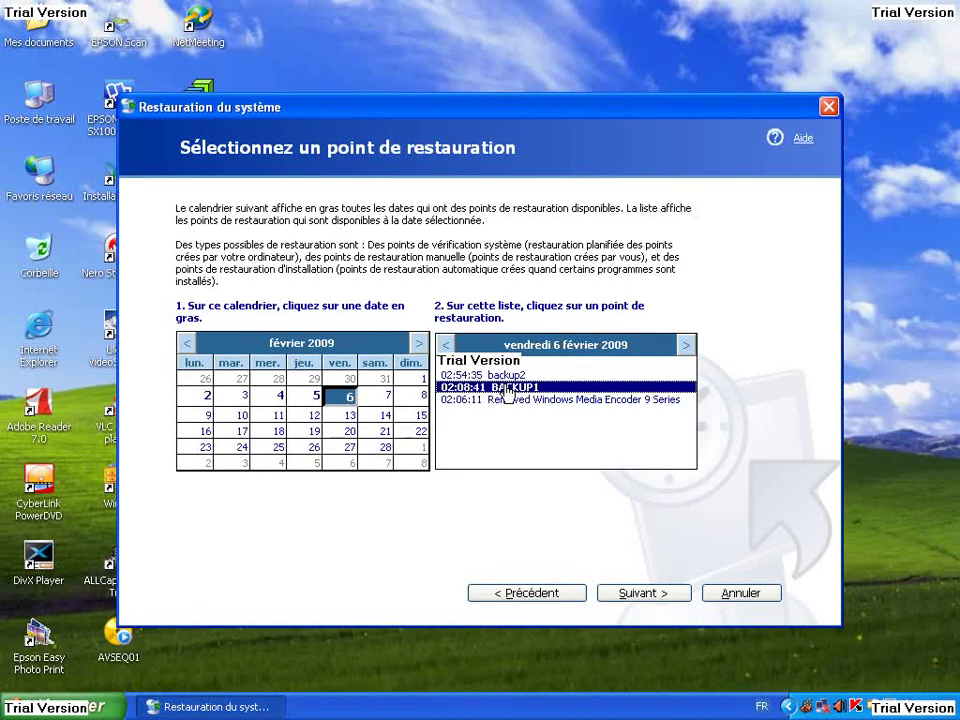
pyautogui.click(440, 375)
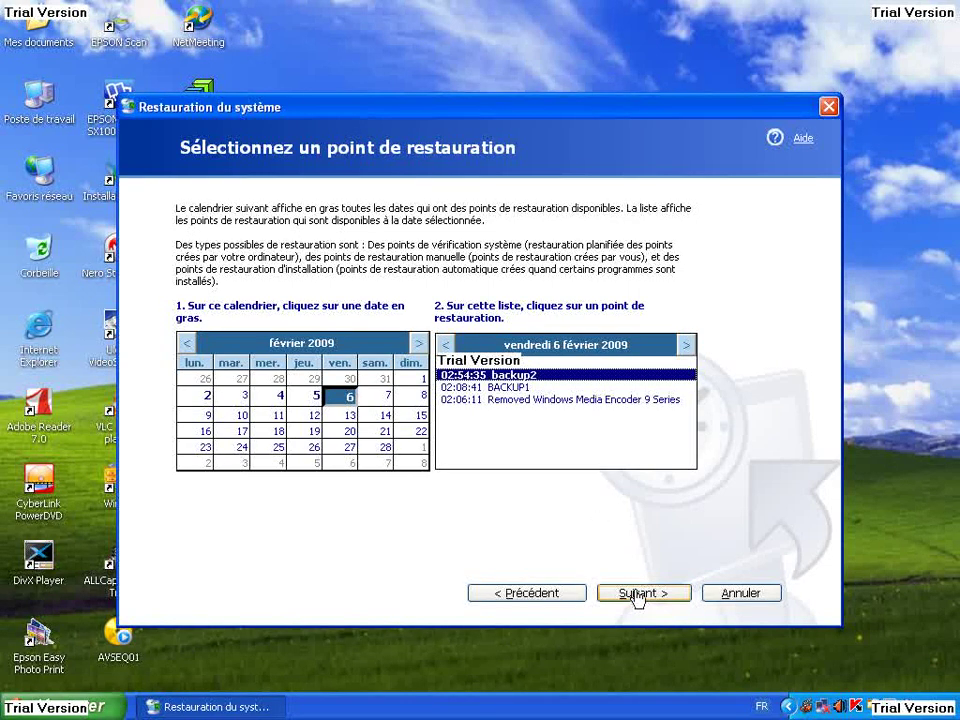
pyautogui.click(716, 595)
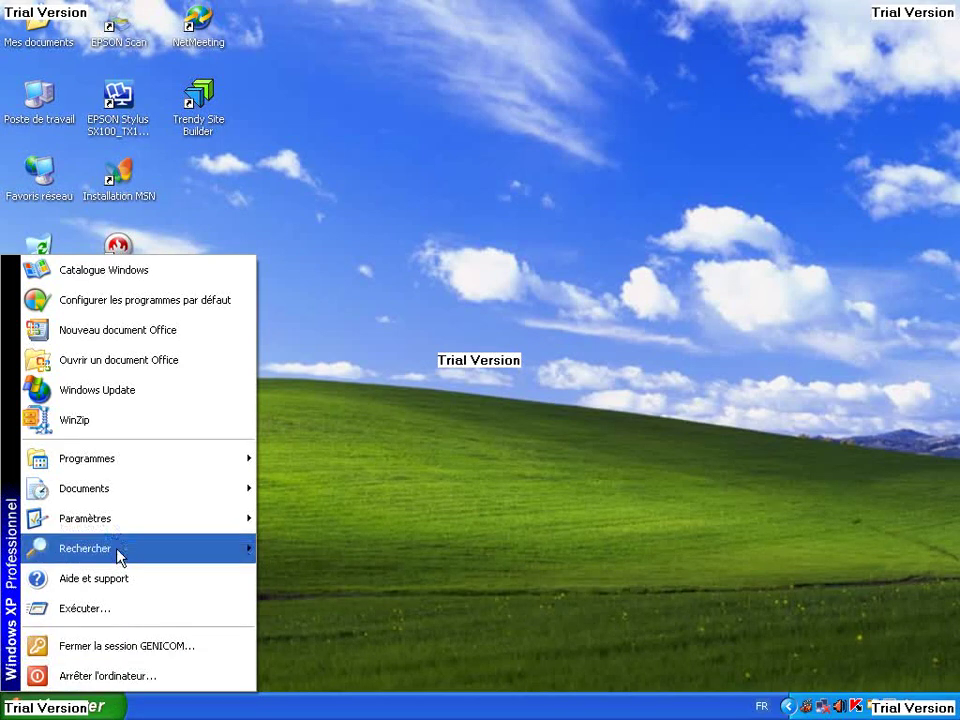
# - Open the Invite de commandes accessory and maximize its window
pyautogui.moveTo(118, 466)
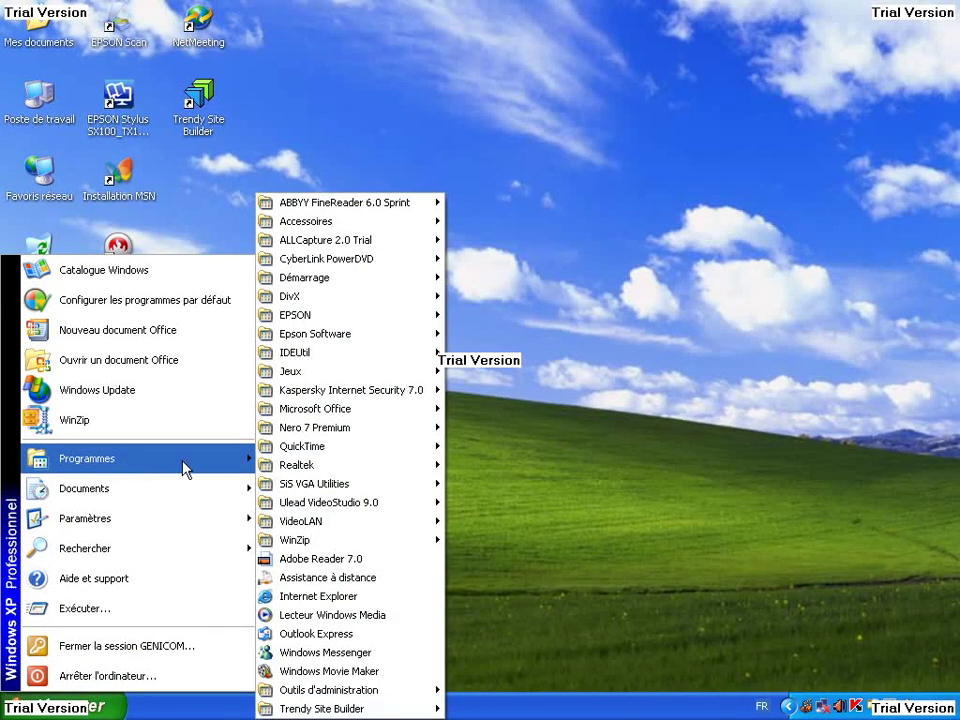
pyautogui.moveTo(296, 229)
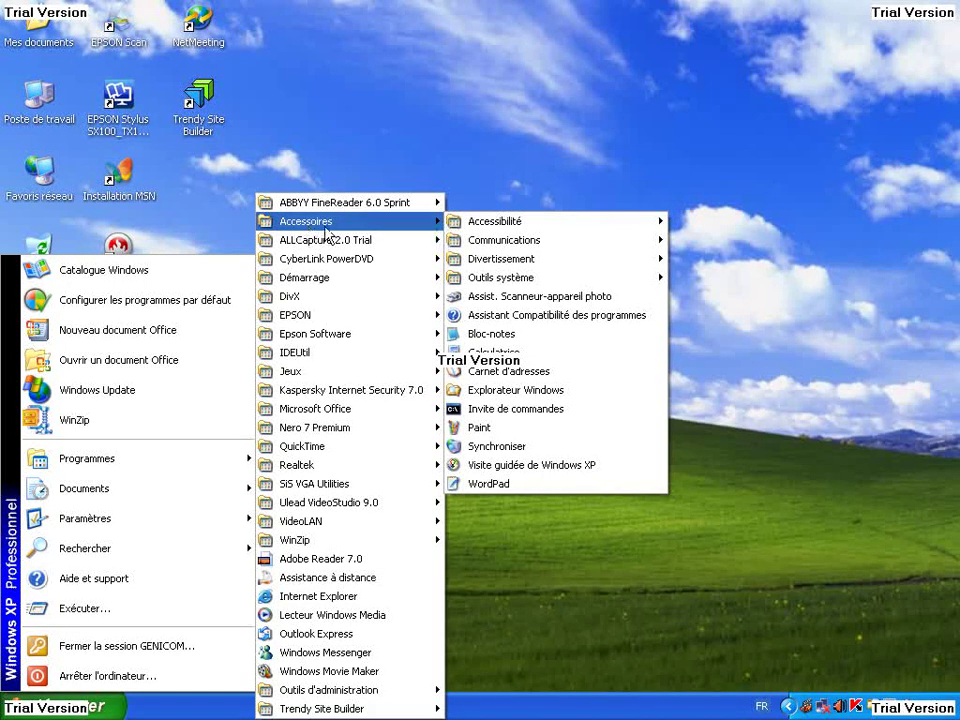
pyautogui.moveTo(496, 281)
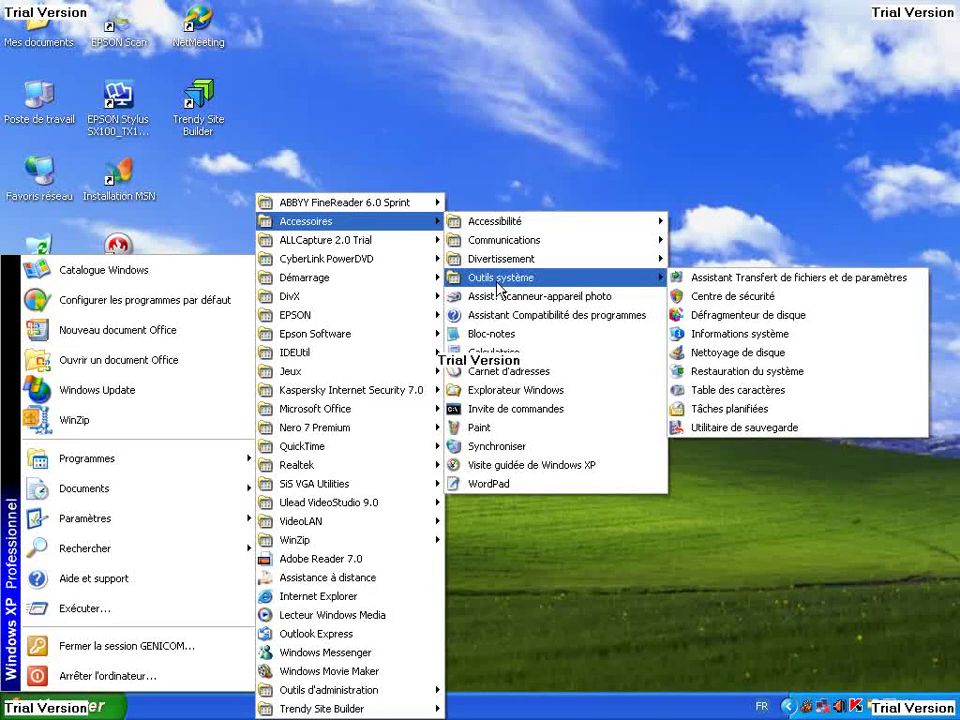
pyautogui.click(501, 412)
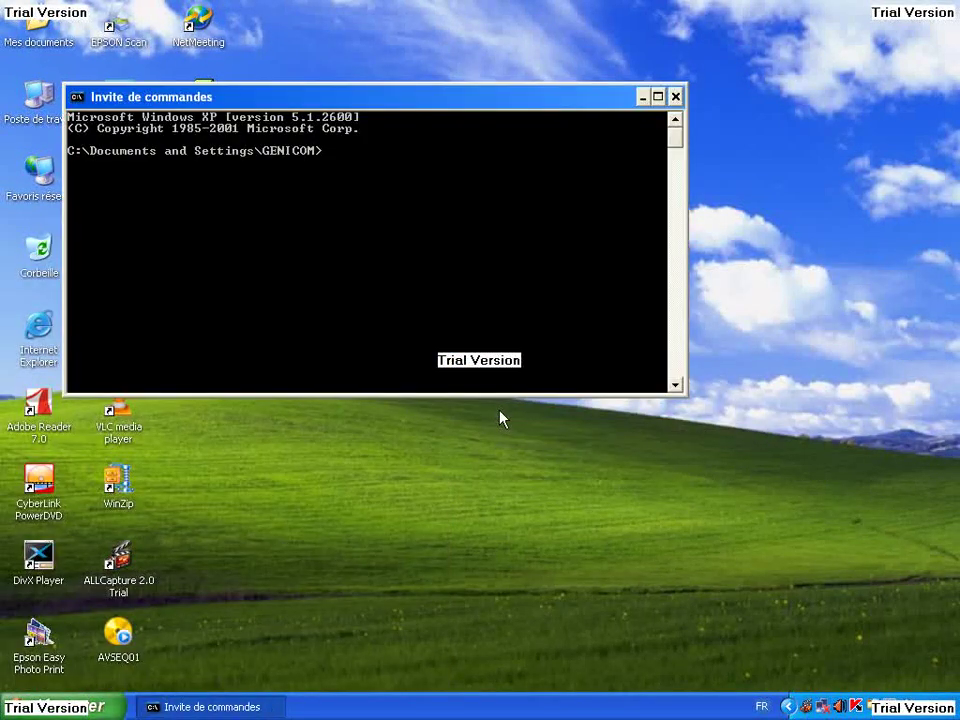
pyautogui.click(657, 97)
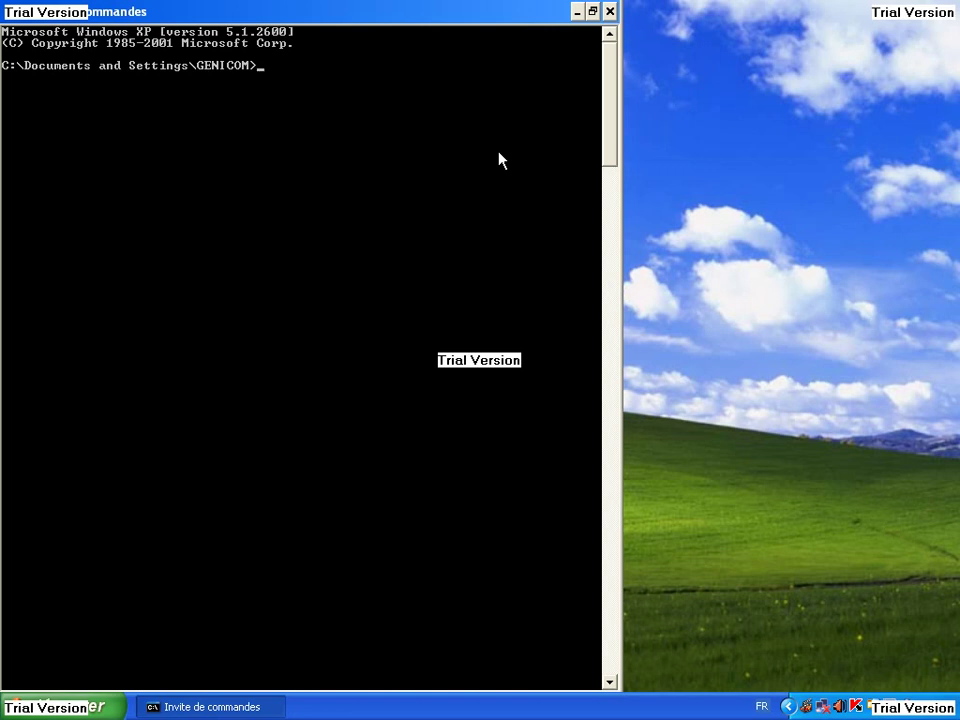
# - List the contents of the current folder with dir, and list it again including all subfolders with dir /s
pyautogui.write('dir')
pyautogui.press('Return')
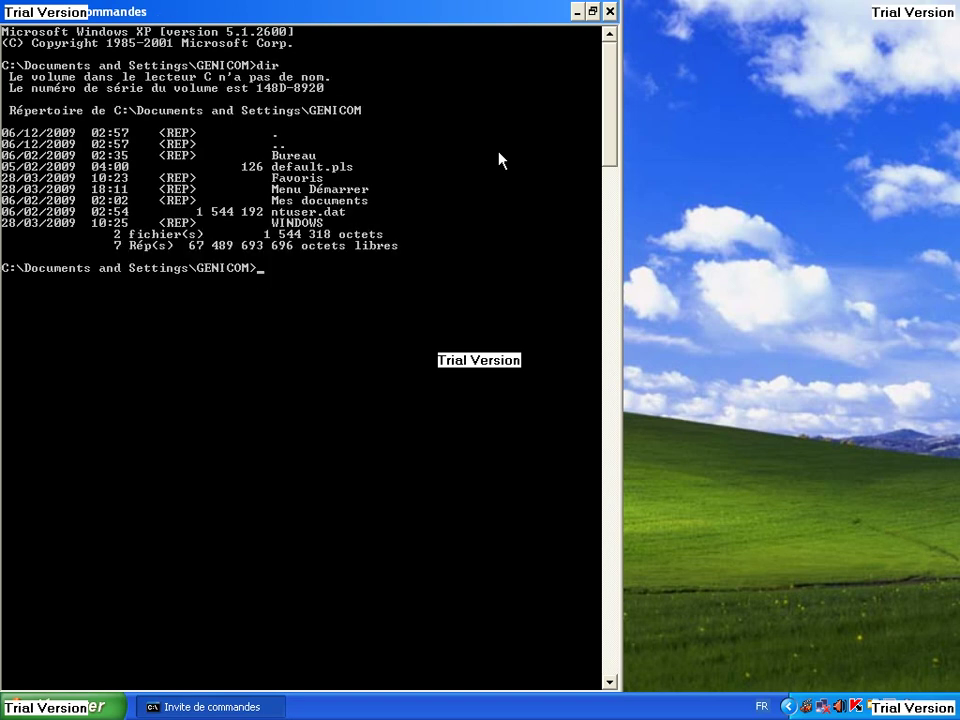
pyautogui.write('dir /s')
pyautogui.press('Return')
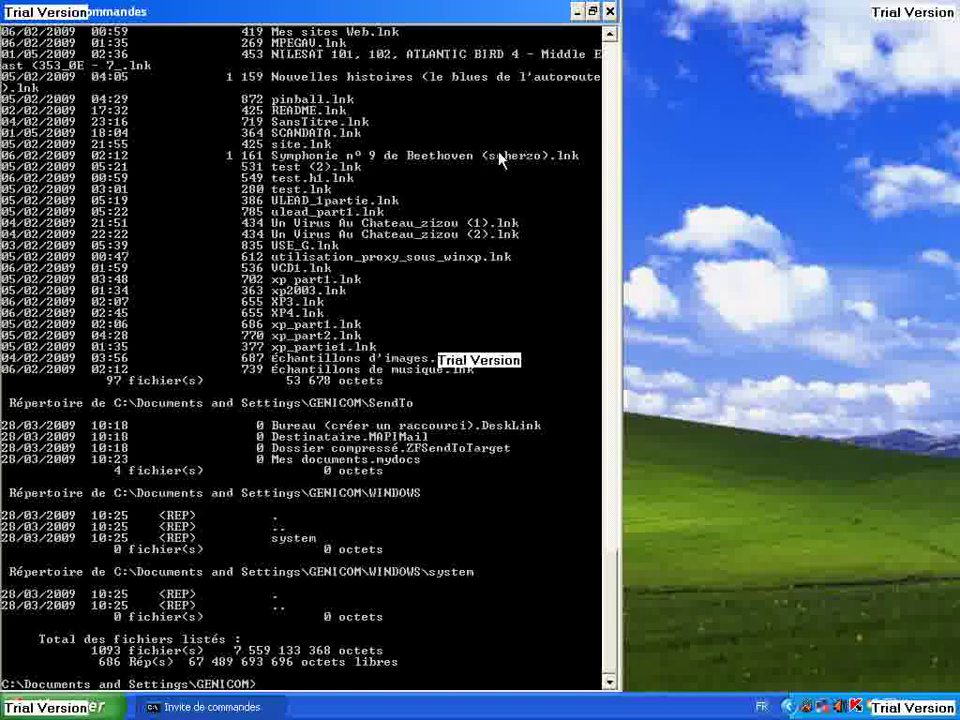
# - Try the directory listing with the /u option, and list the folder with file owners using dir /q
pyautogui.write('dir /')
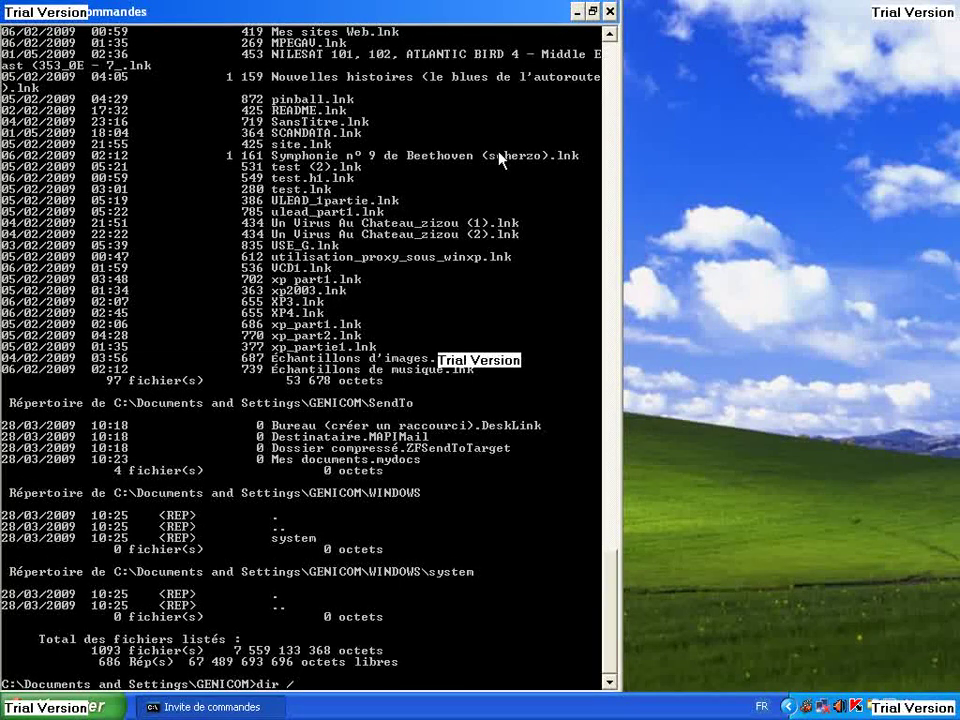
pyautogui.write('u')
pyautogui.press('Return')
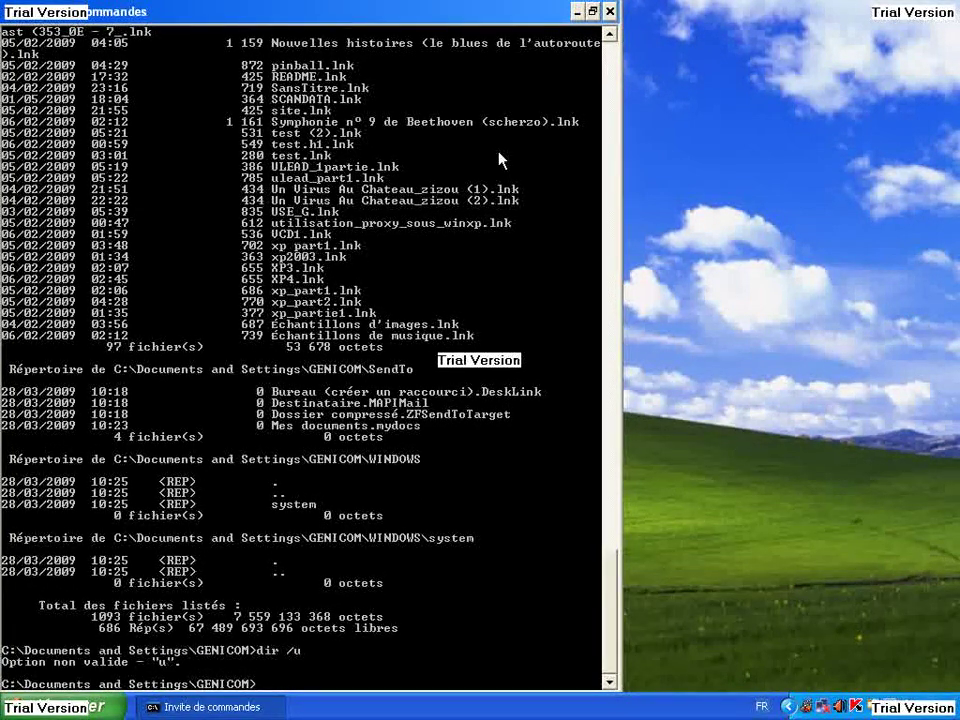
pyautogui.write('d')
pyautogui.write('ir')
pyautogui.write(' /')
pyautogui.write('g')
pyautogui.press('Return')
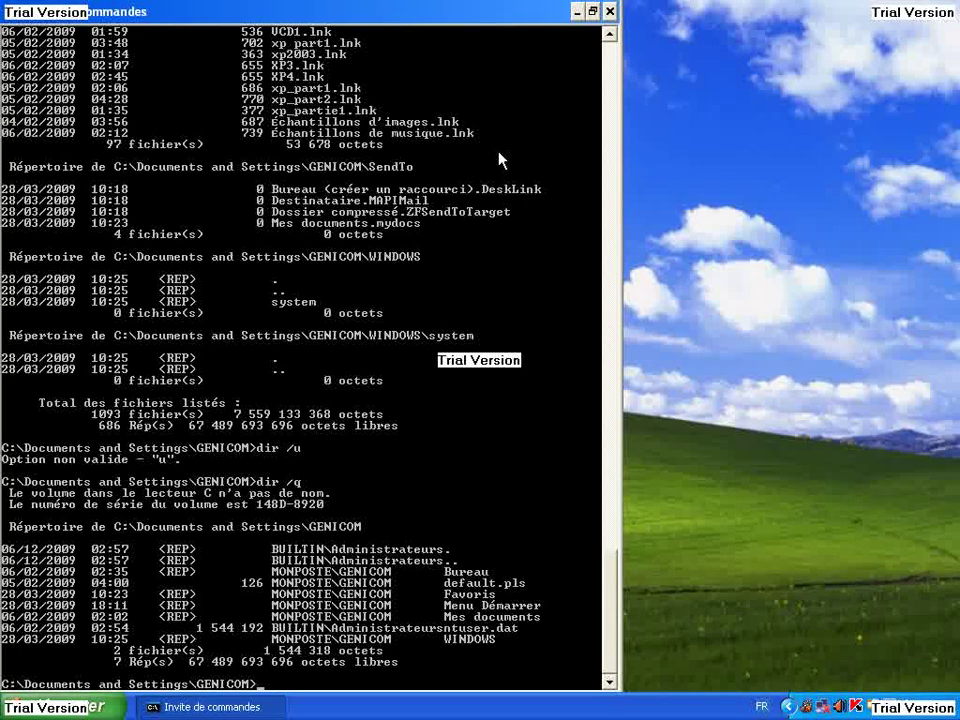
# - Go to the root of drive C: with cd\ and list its contents with dir
pyautogui.write('cd\\')
pyautogui.press('Return')
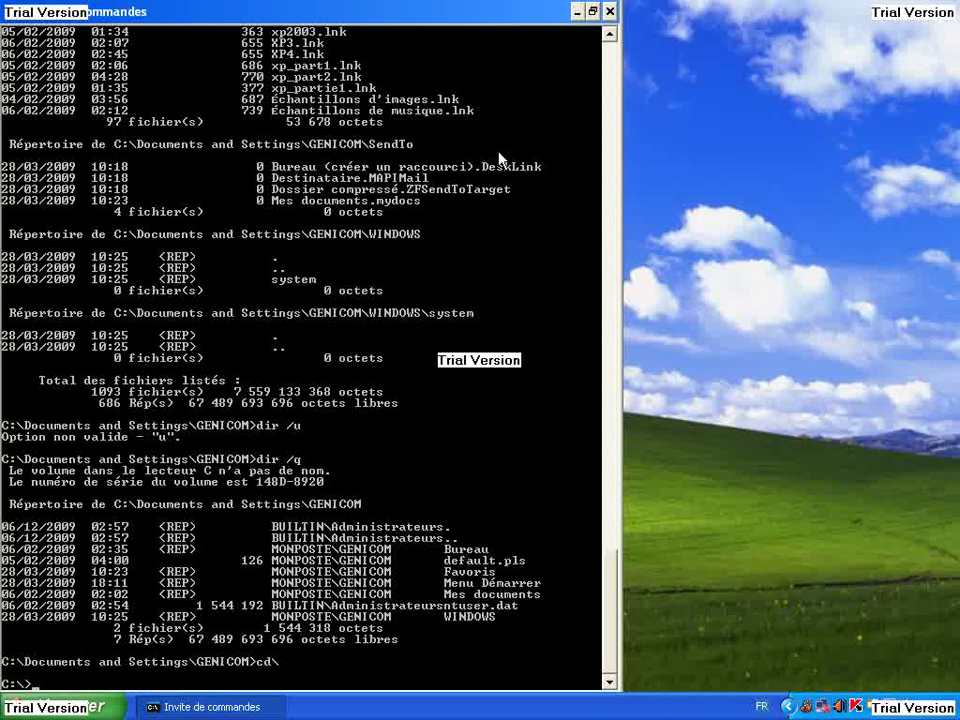
pyautogui.write('dir')
pyautogui.press('Return')
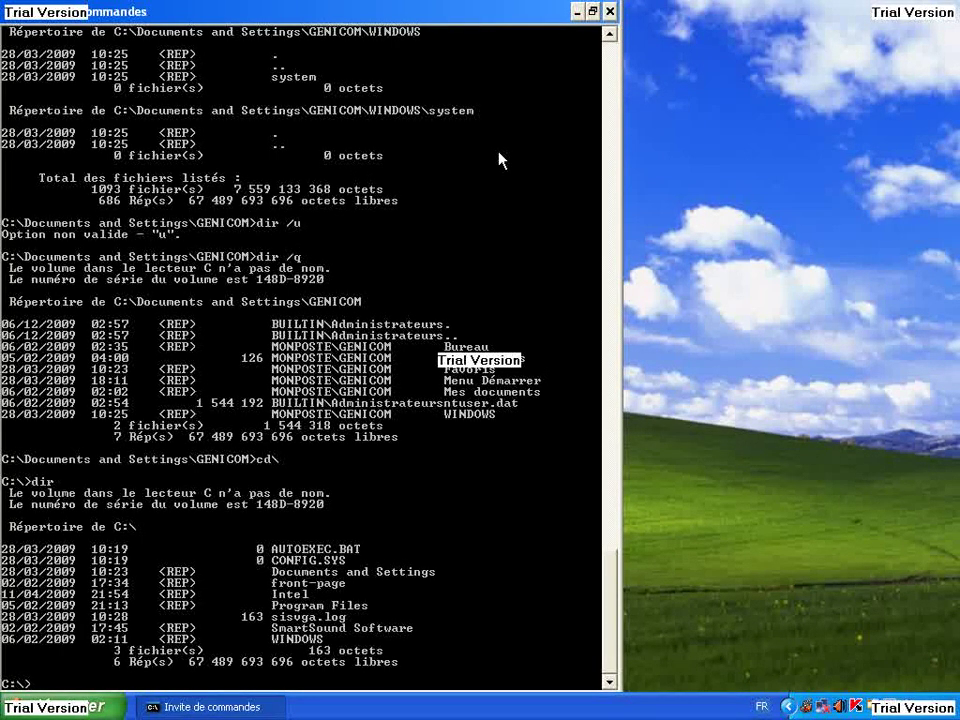
# - Change to the C:\WINDOWS folder and list its contents with dir
pyautogui.write('cd windows')
pyautogui.press('Return')
pyautogui.write('dir')
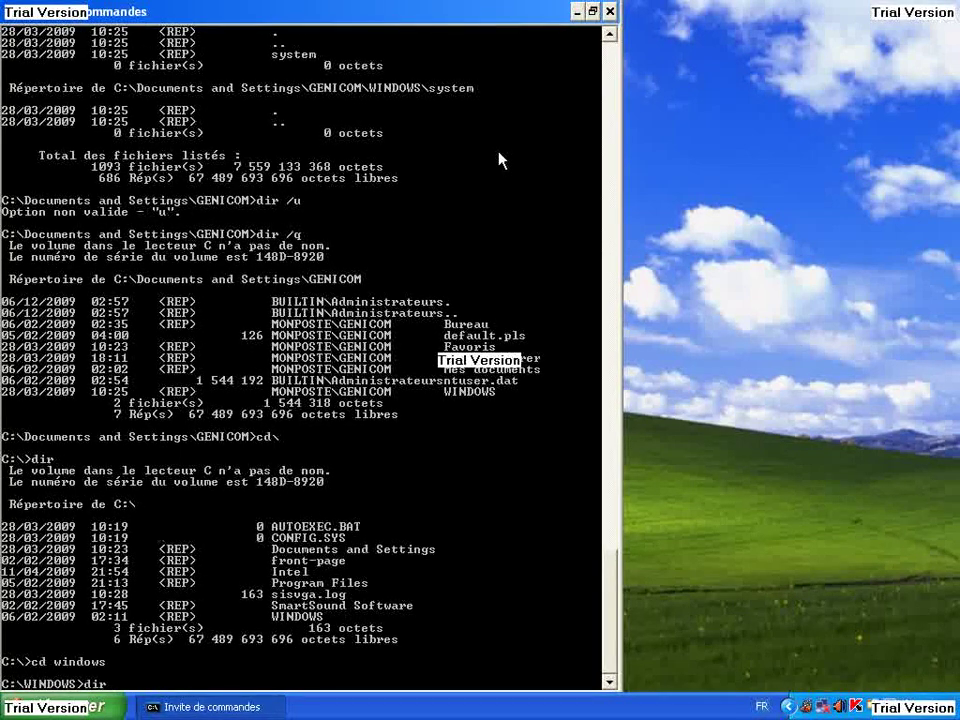
pyautogui.press('Return')
# - Change to the system subfolder of C:\WINDOWS and list its files with dir
pyautogui.write('cd')
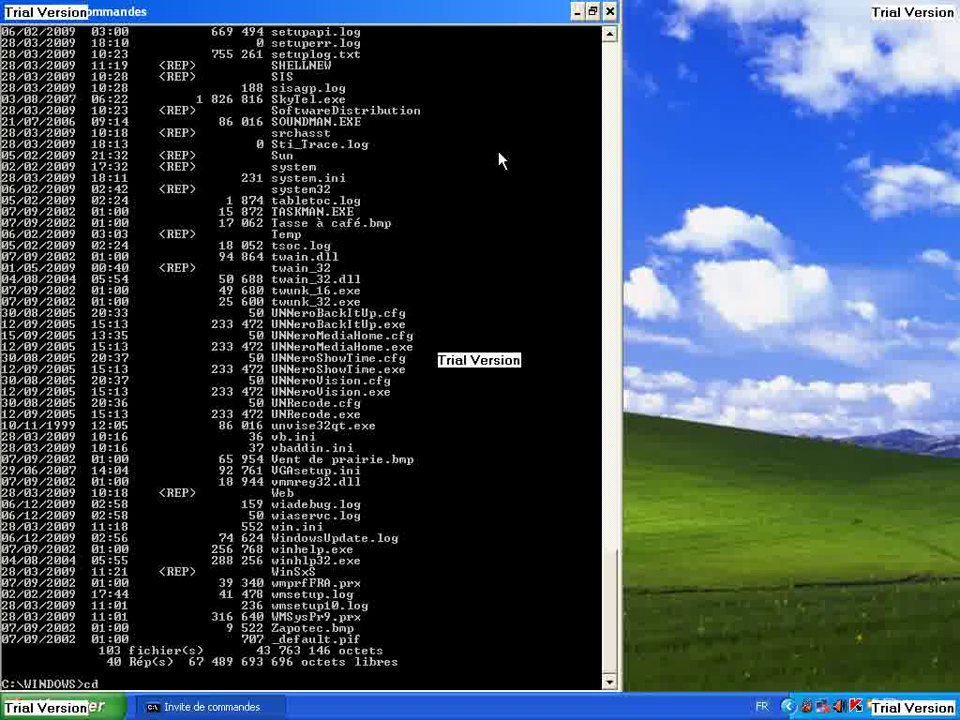
pyautogui.write(' system')
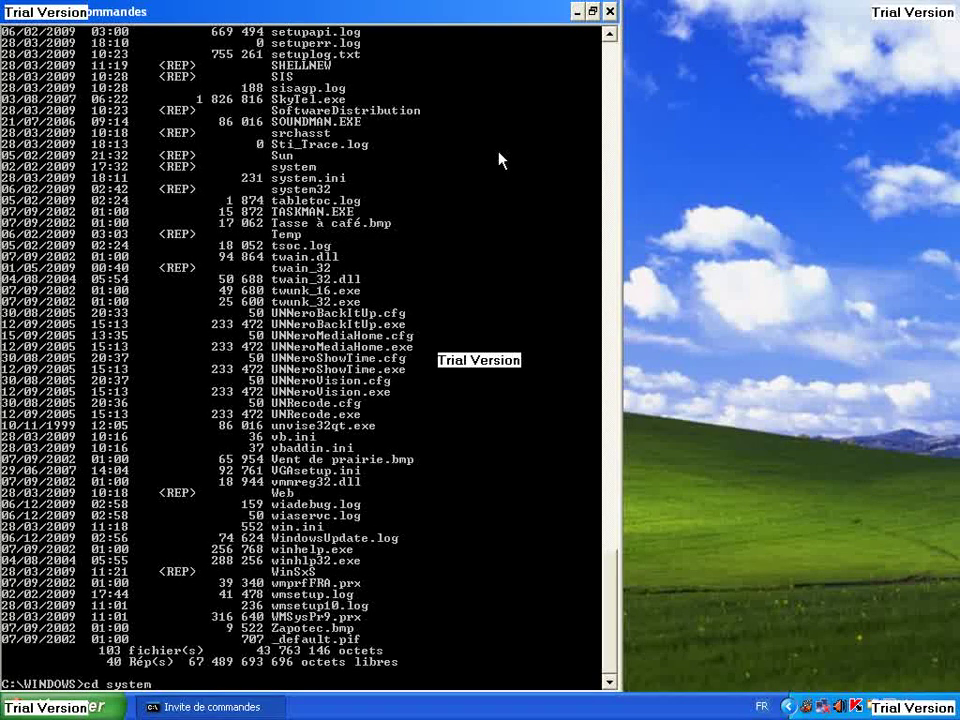
pyautogui.press('Return')
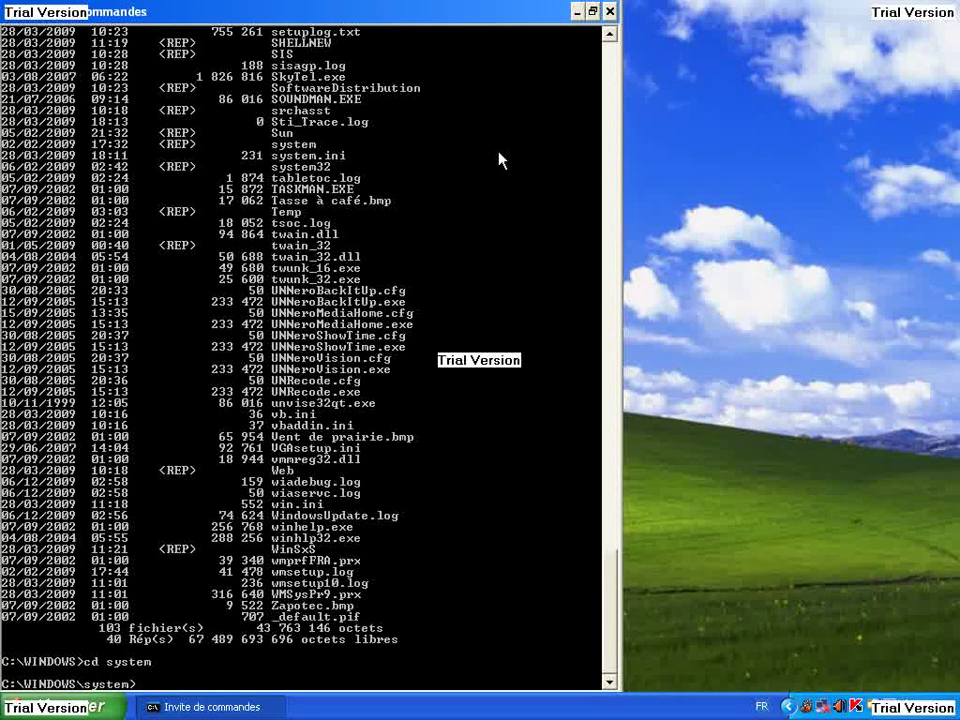
pyautogui.write('dir')
pyautogui.press('Return')
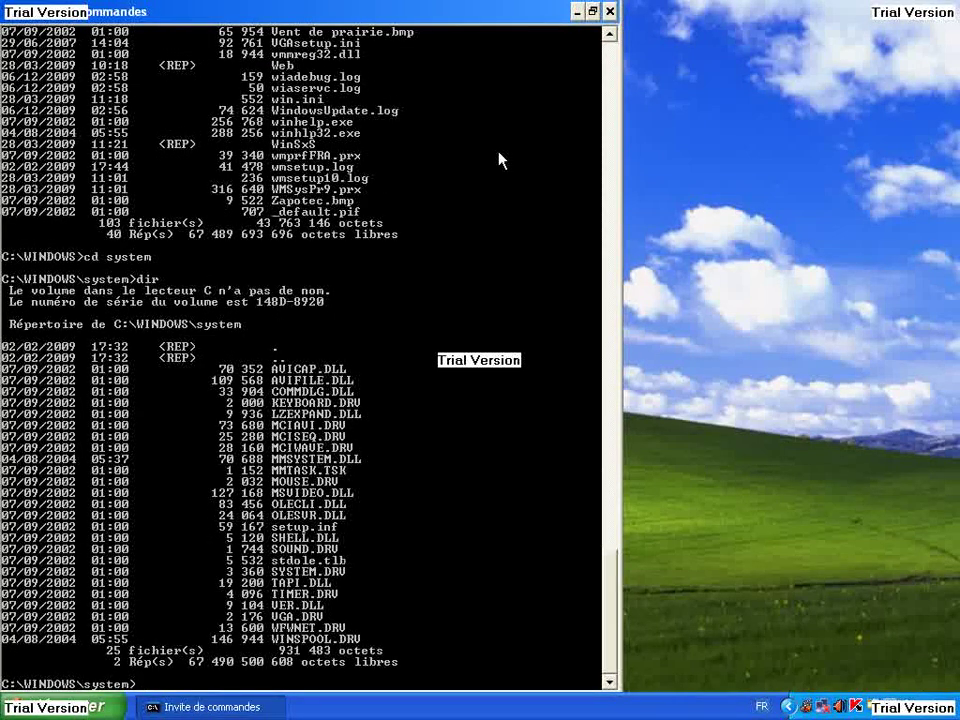
# - Return to the root of drive C:, create a folder named test with md, and change into it
pyautogui.write('cd\\')
pyautogui.press('Return')
pyautogui.write('m')
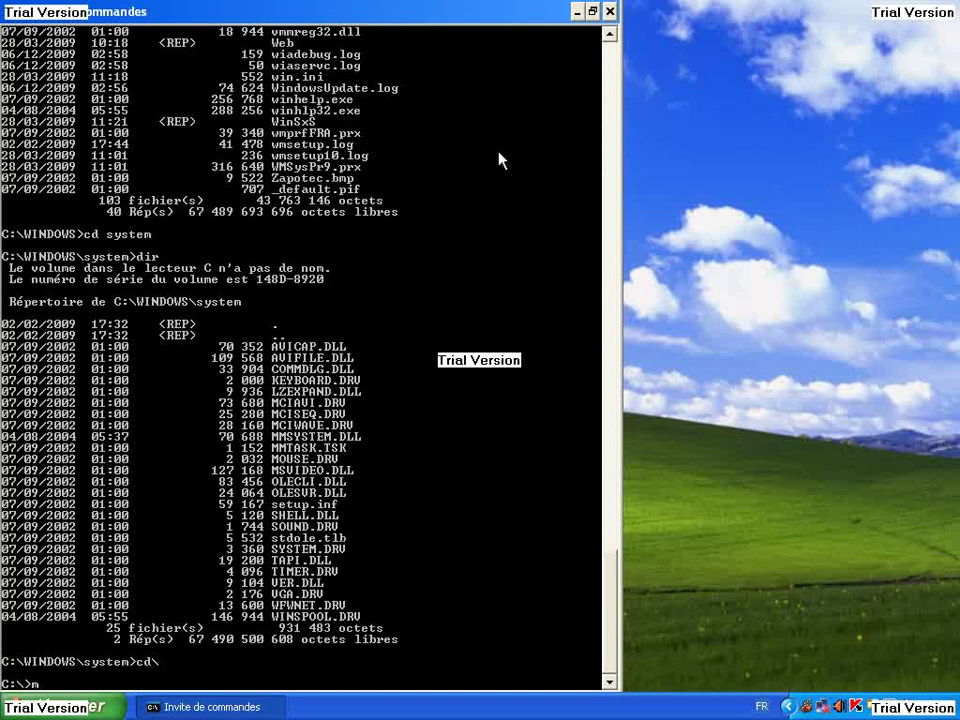
pyautogui.write('d test')
pyautogui.press('Return')
pyautogui.write('cd test')
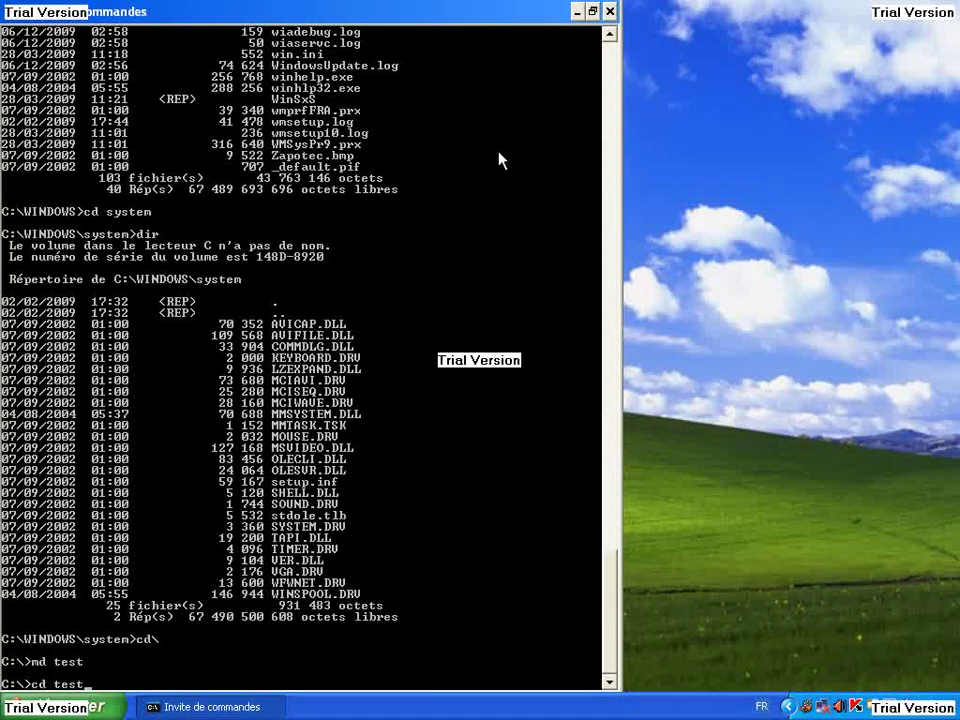
pyautogui.press('Return')
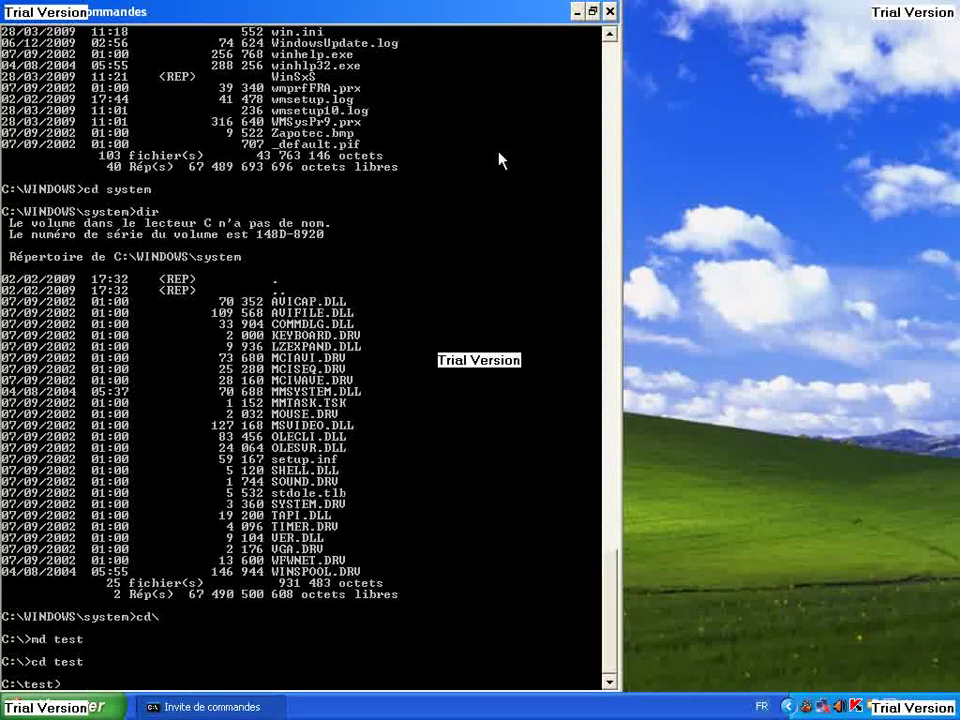
# - Copy the files of c:\windows\system into the test folder with the copy command, and close the command prompt
pyautogui.write('copy c:\\windows')
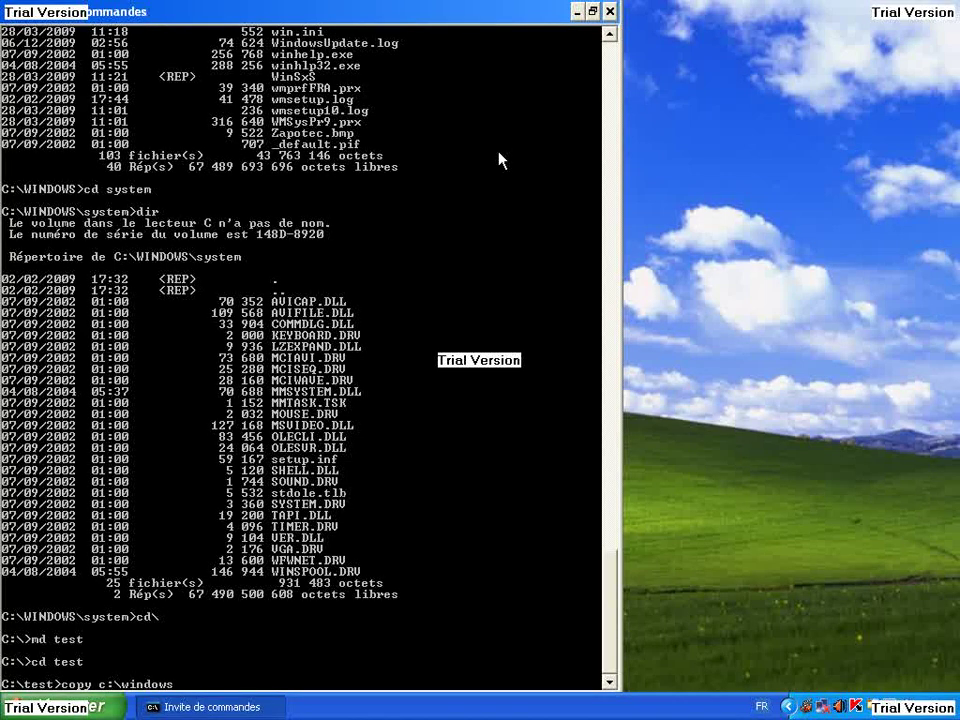
pyautogui.write('\\system')
pyautogui.press('Return')
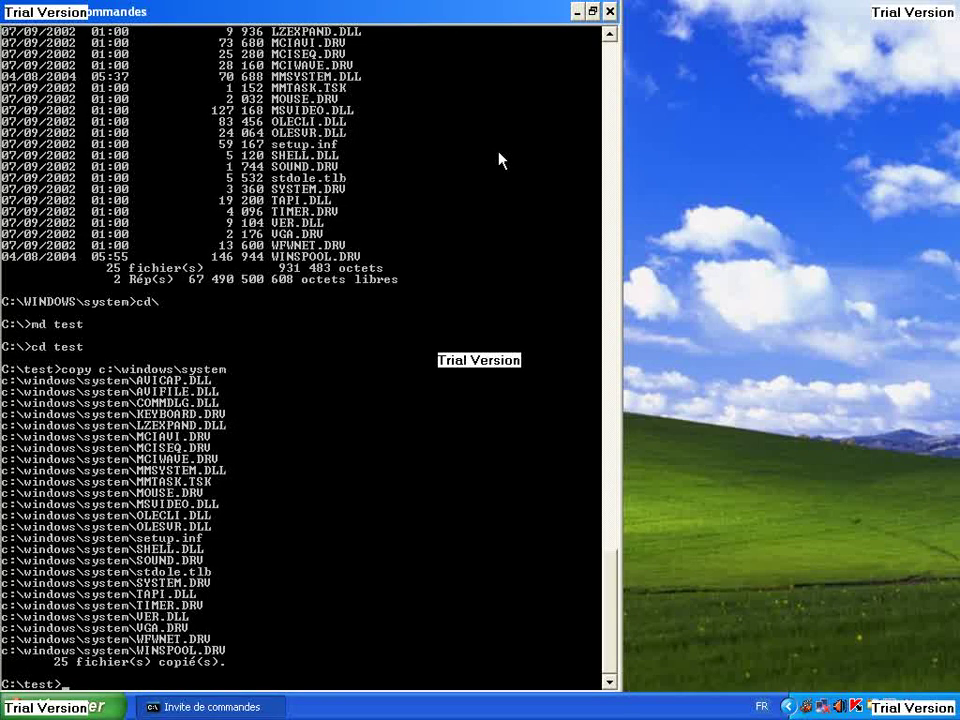
pyautogui.click(611, 12)
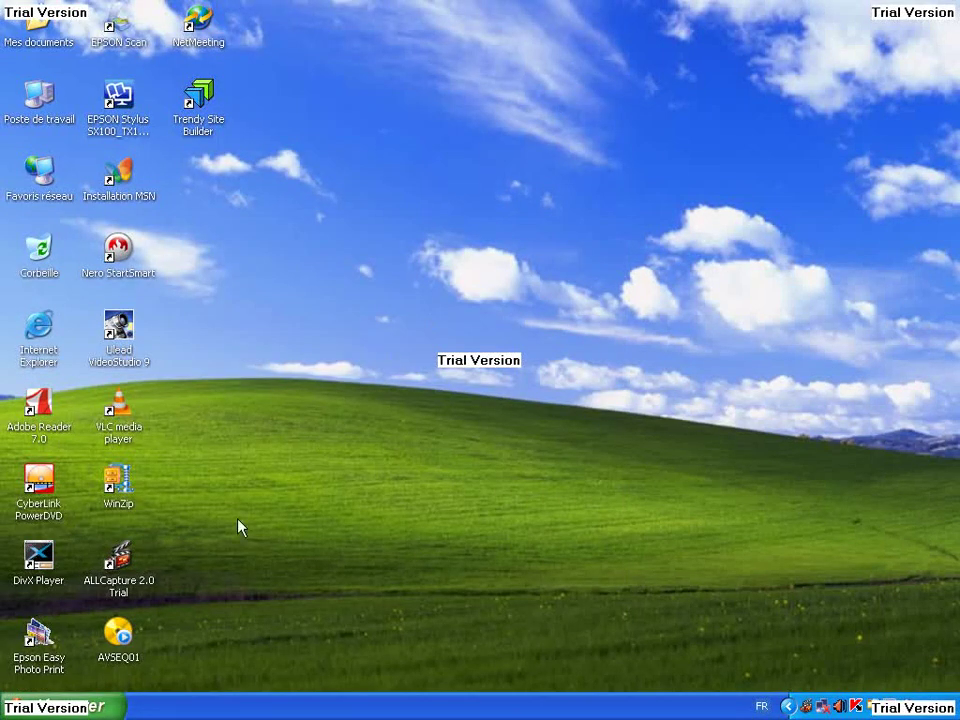
pyautogui.click(95, 708)
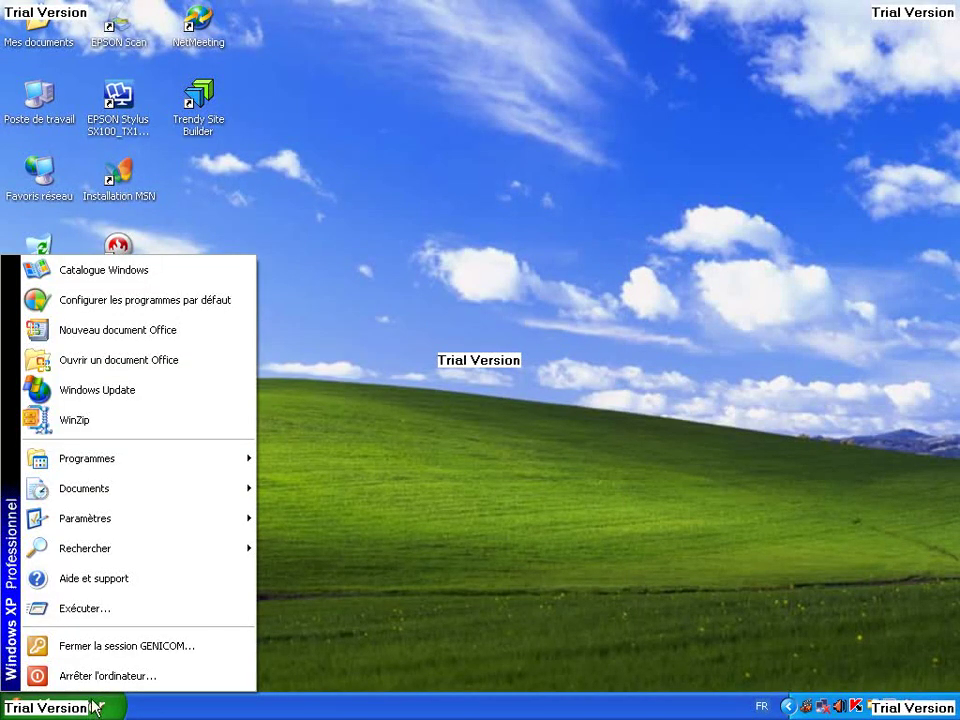
pyautogui.moveTo(115, 461)
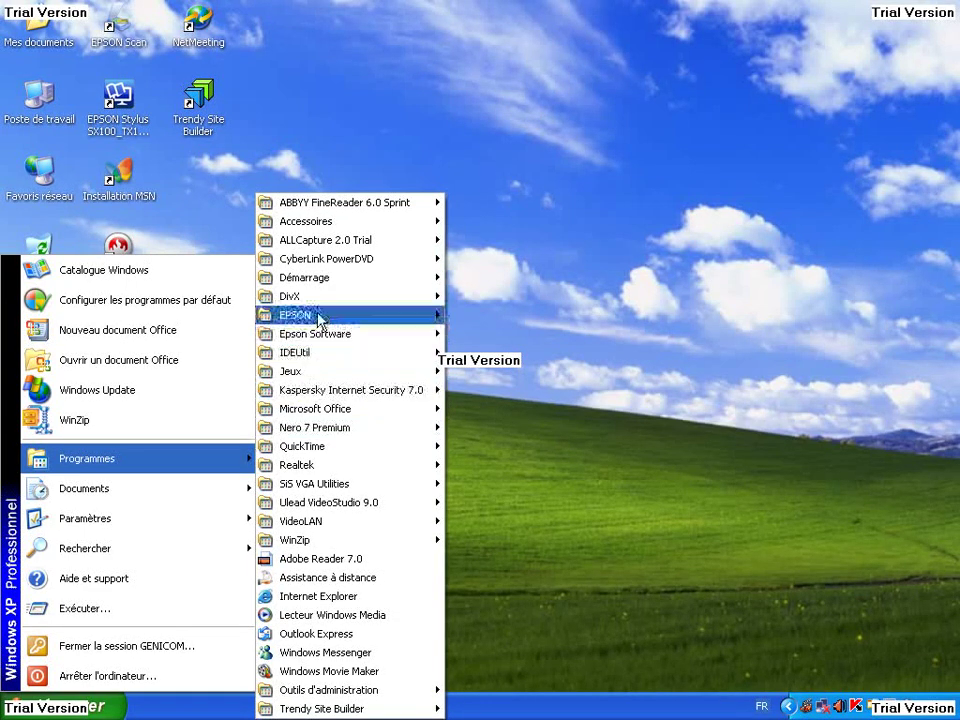
pyautogui.moveTo(324, 228)
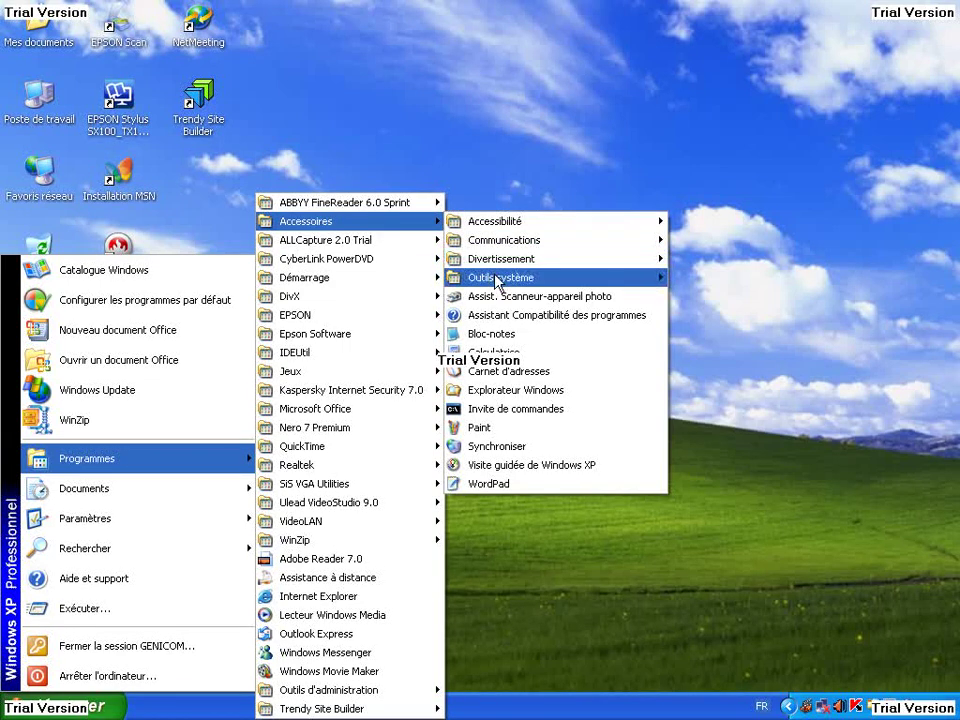
pyautogui.moveTo(497, 283)
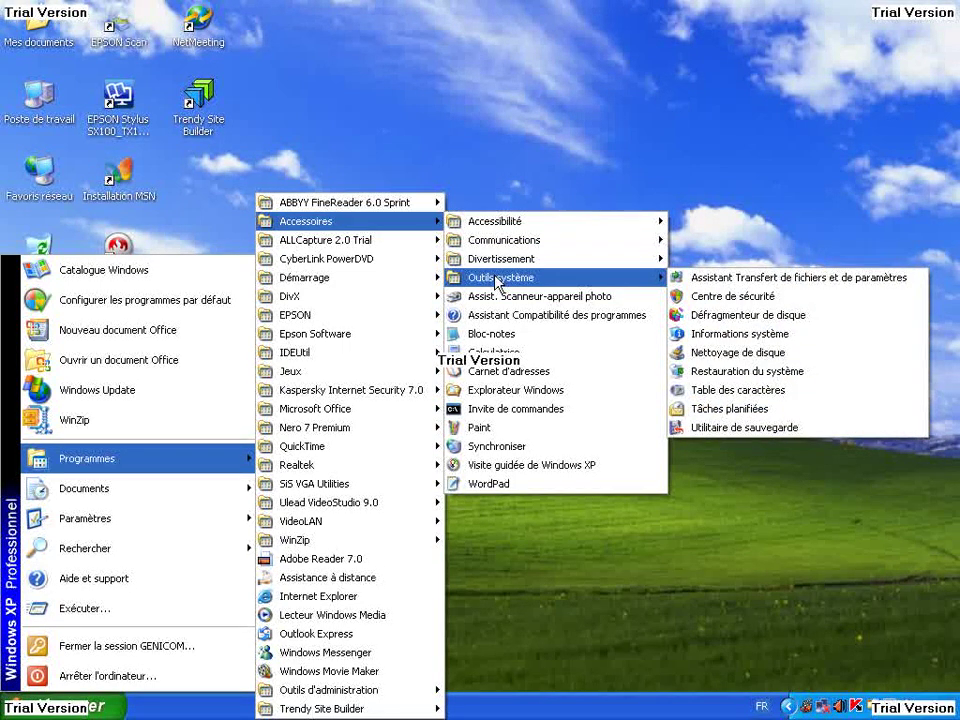
pyautogui.click(481, 181)
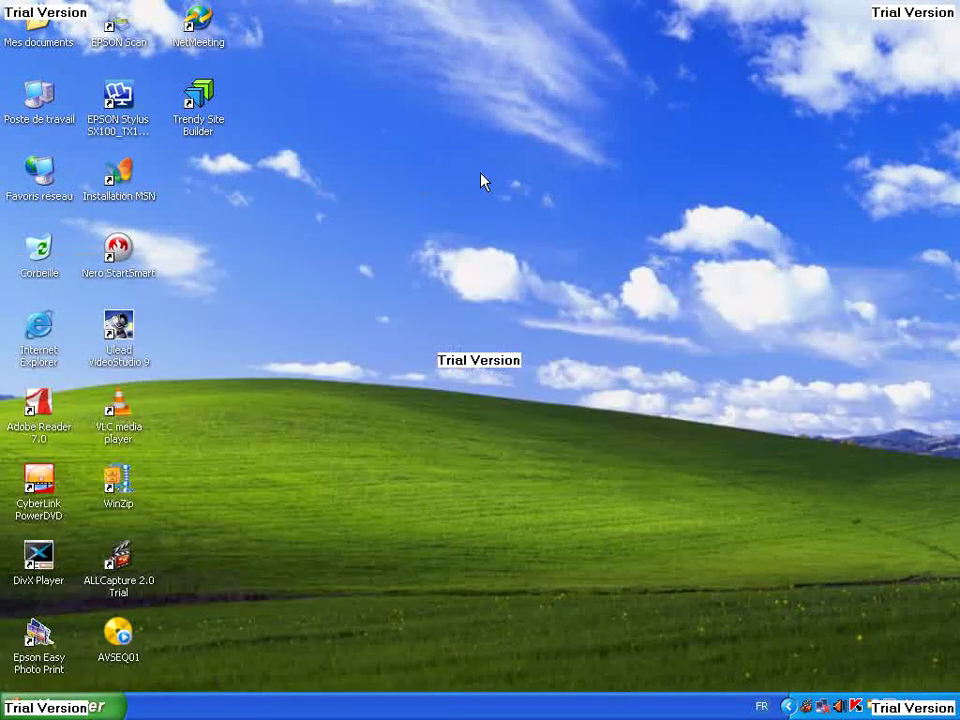
# - Browse from Poste de travail to C:\Program Files\NetMeeting and launch the conf program to open NetMeeting
pyautogui.doubleClick(36, 98)
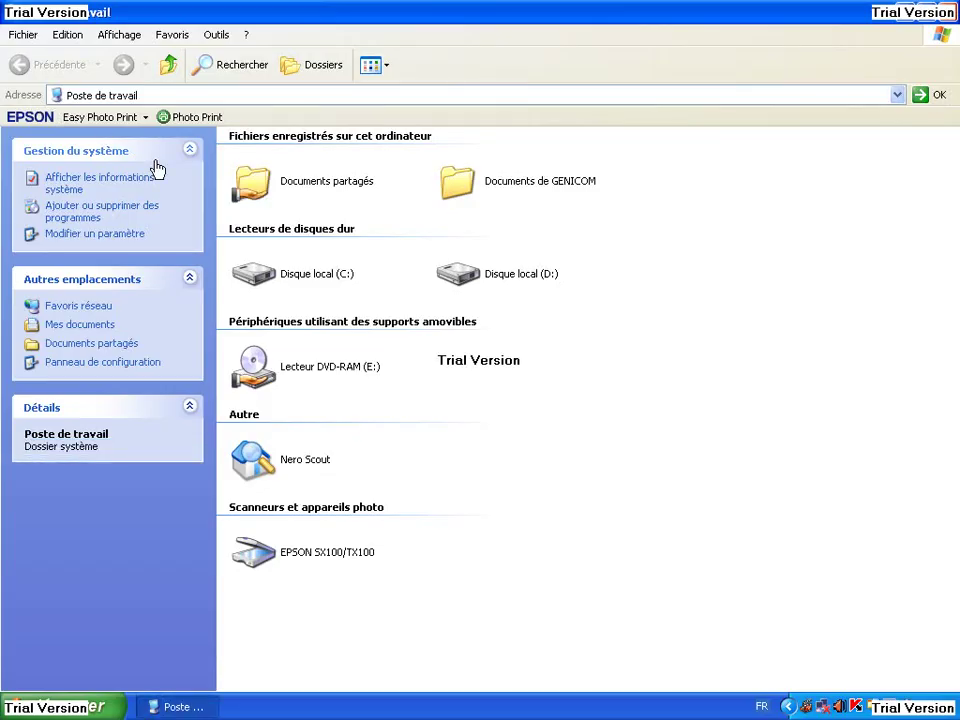
pyautogui.doubleClick(253, 272)
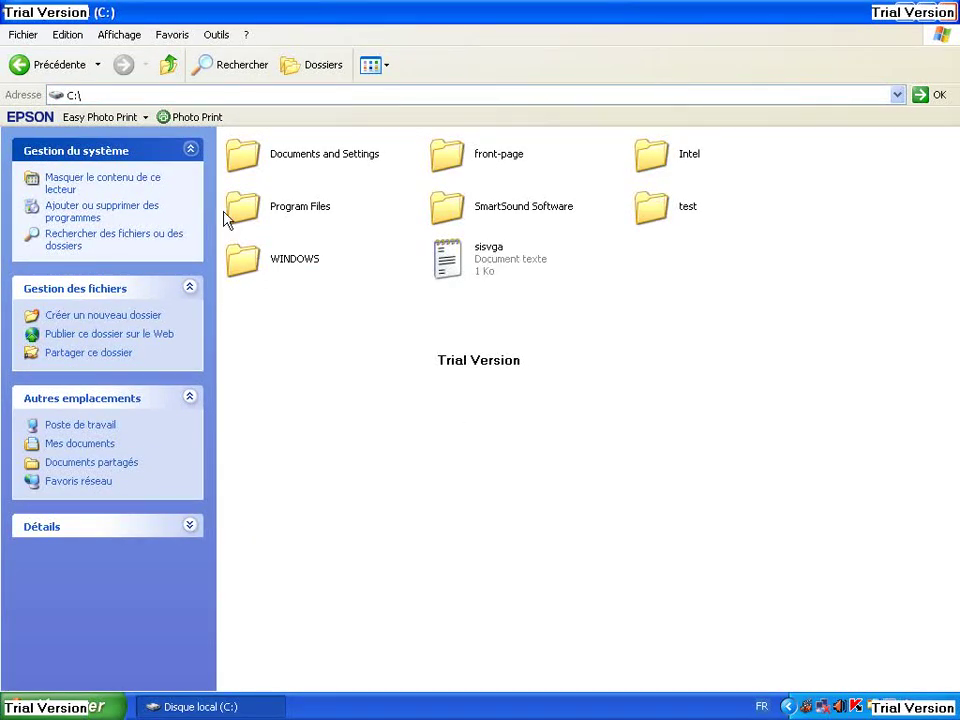
pyautogui.doubleClick(236, 204)
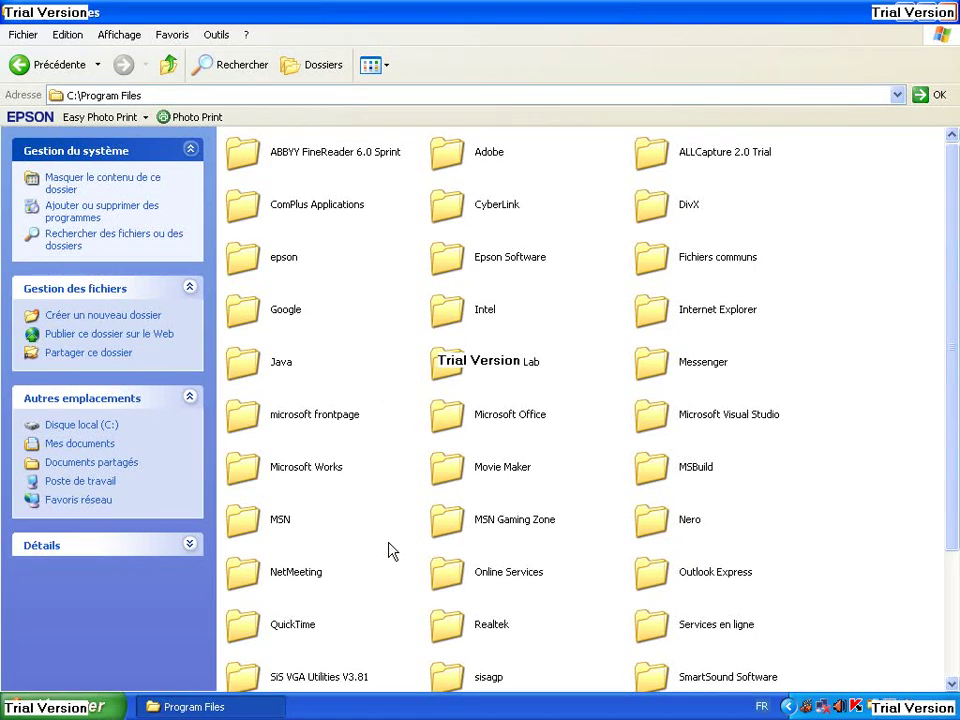
pyautogui.doubleClick(240, 577)
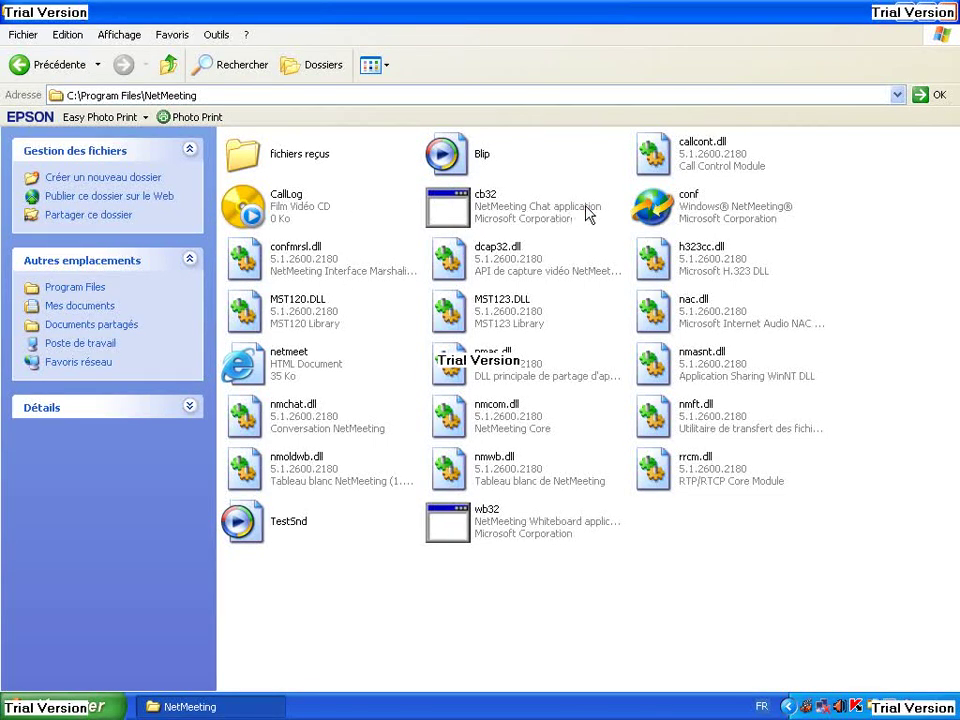
pyautogui.doubleClick(648, 207)
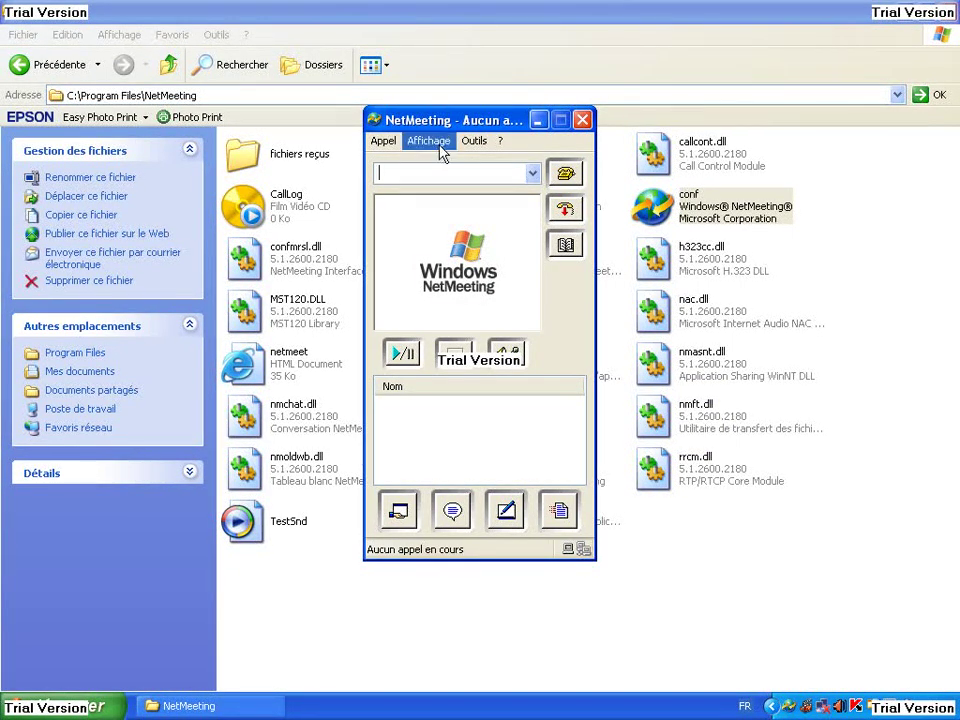
# - Look through NetMeeting's call, display, tools and help commands, and review the Général settings in Options
pyautogui.click(474, 143)
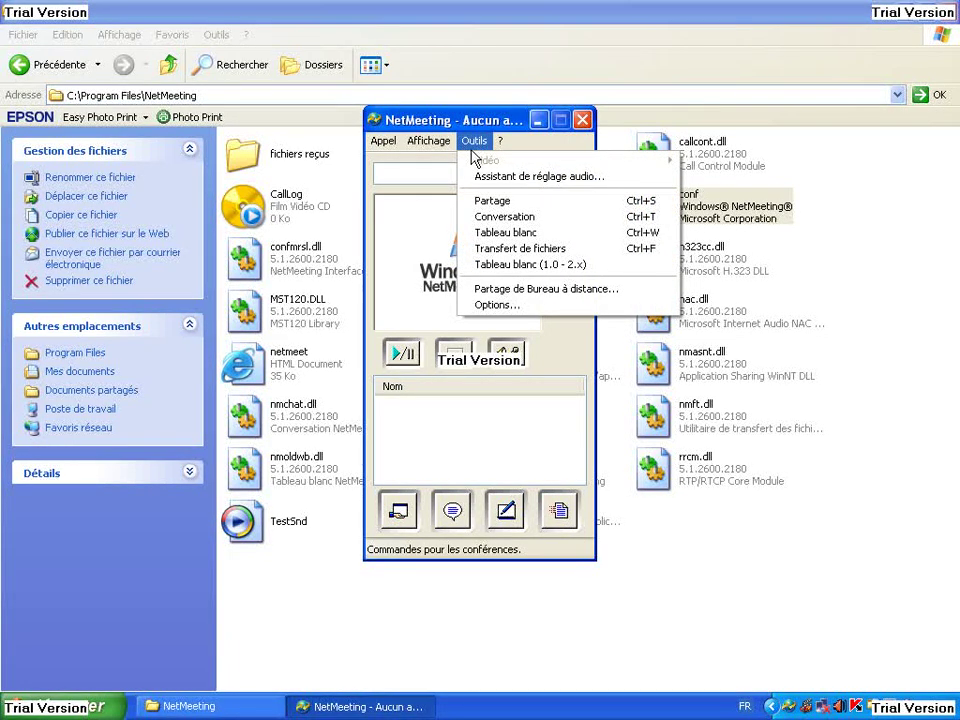
pyautogui.moveTo(433, 148)
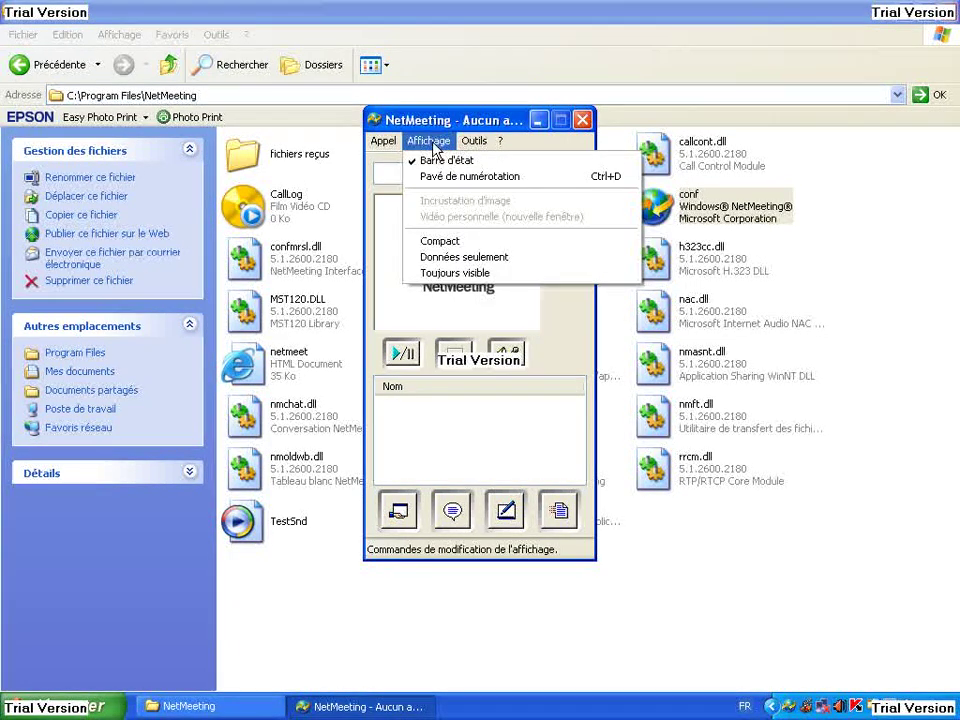
pyautogui.moveTo(397, 145)
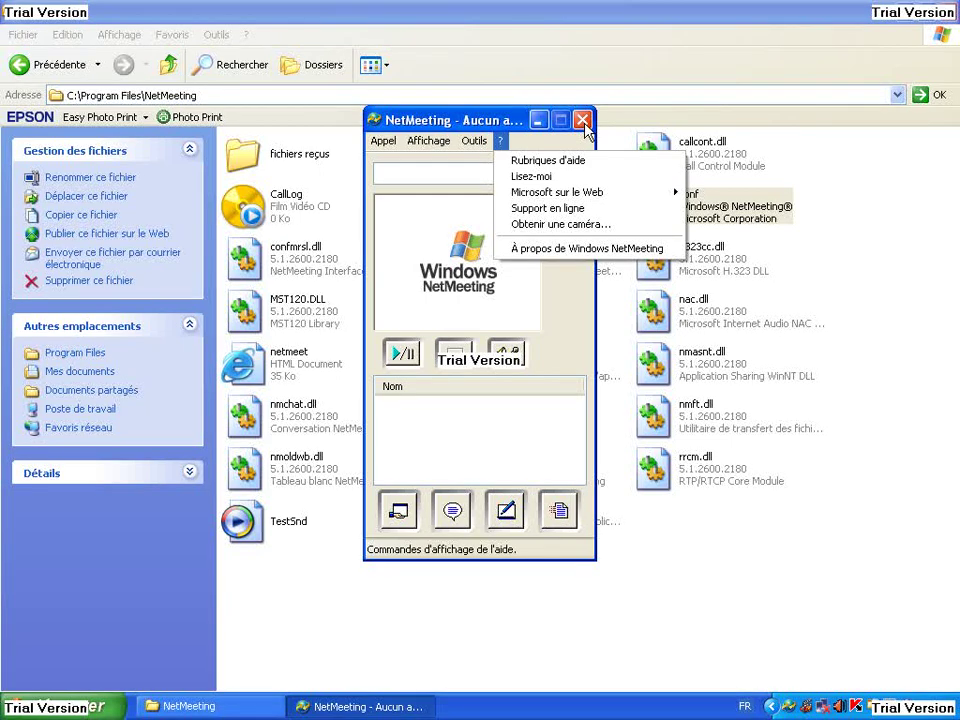
pyautogui.moveTo(466, 143)
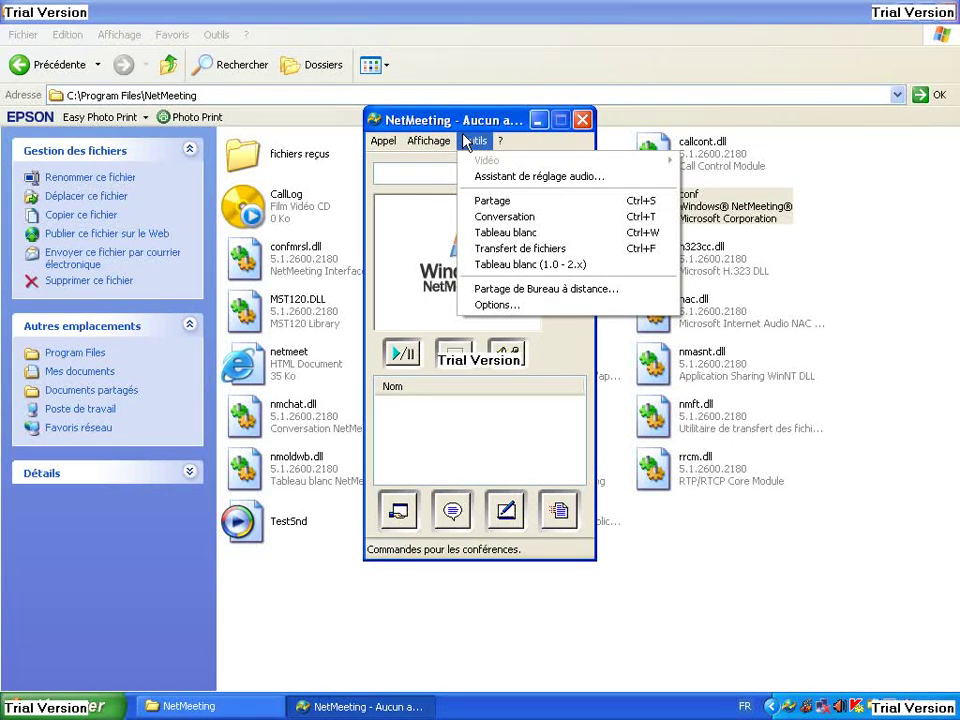
pyautogui.click(468, 305)
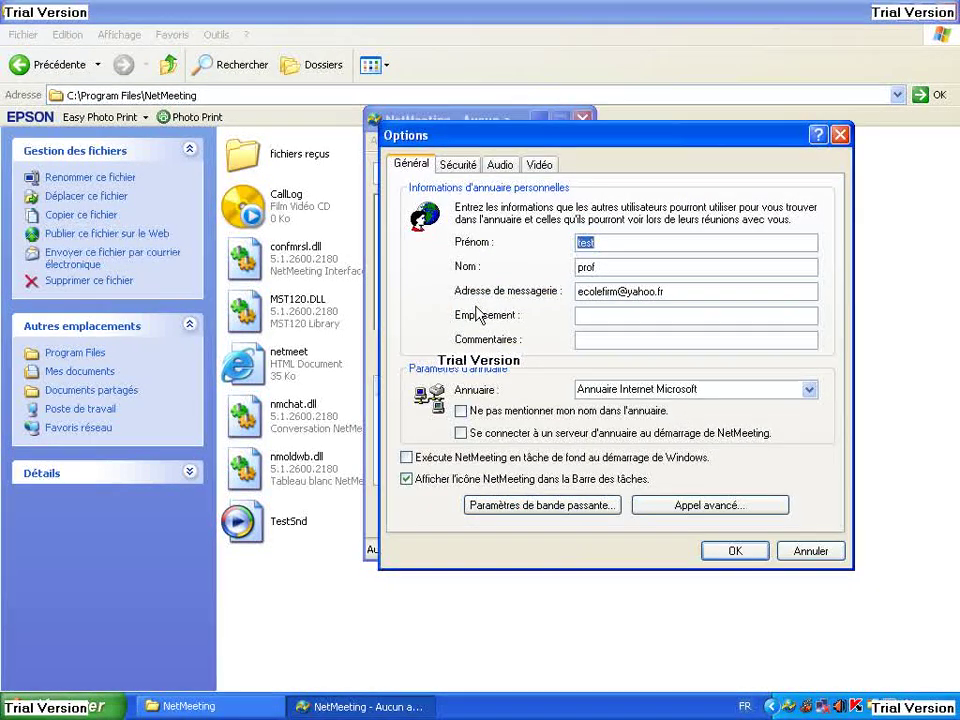
pyautogui.click(735, 553)
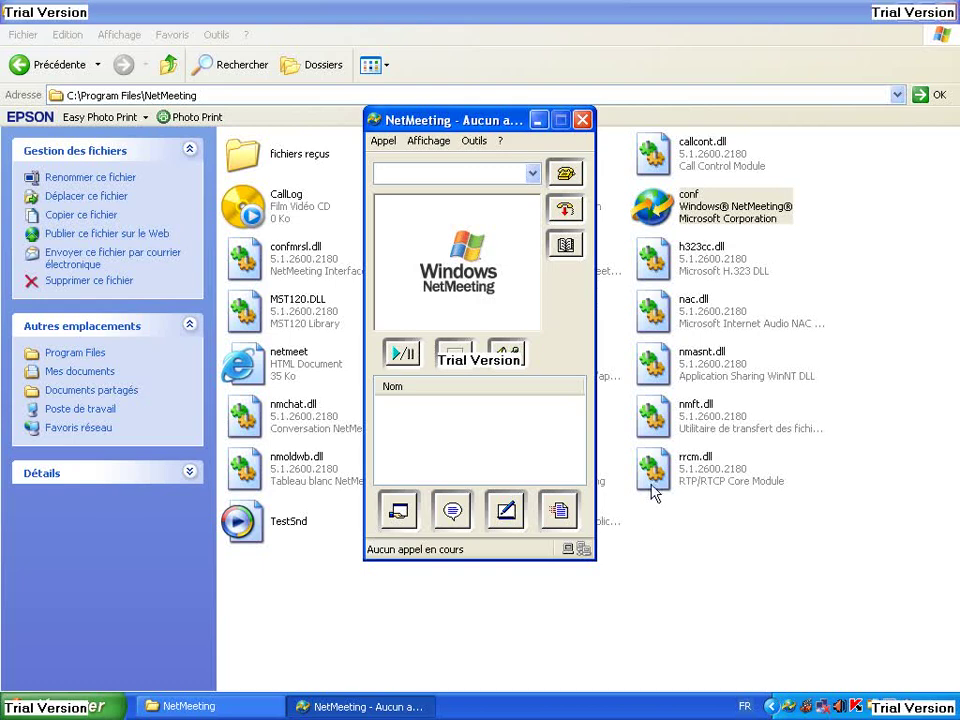
# - Place a NetMeeting call to the address 192.168.1.1 and dismiss the resulting notice
pyautogui.click(508, 168)
pyautogui.write('192.168.1.1')
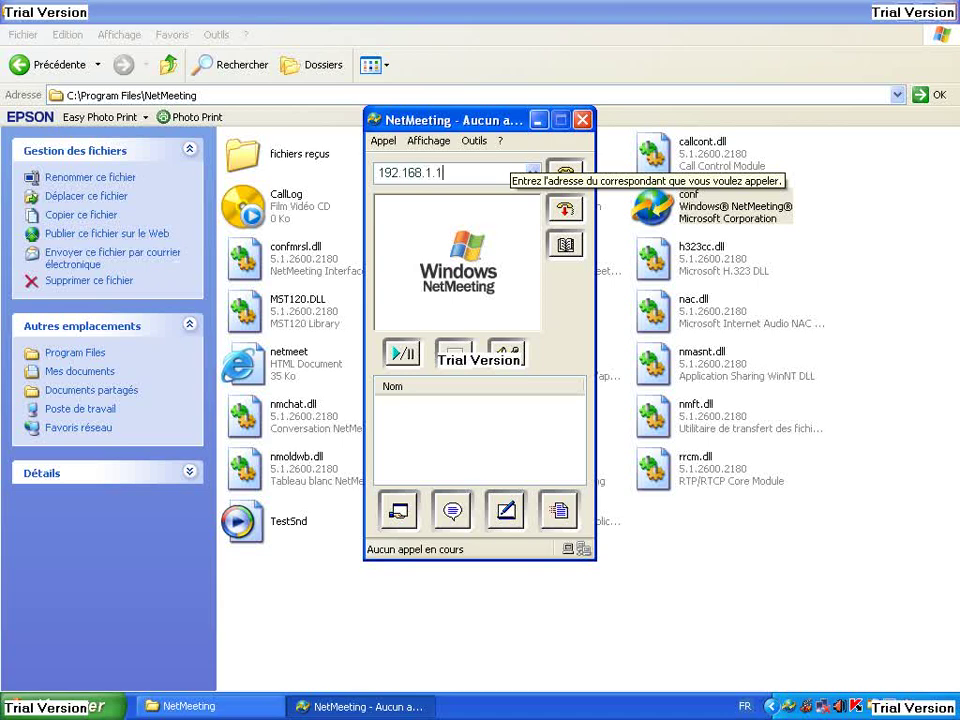
pyautogui.click(566, 175)
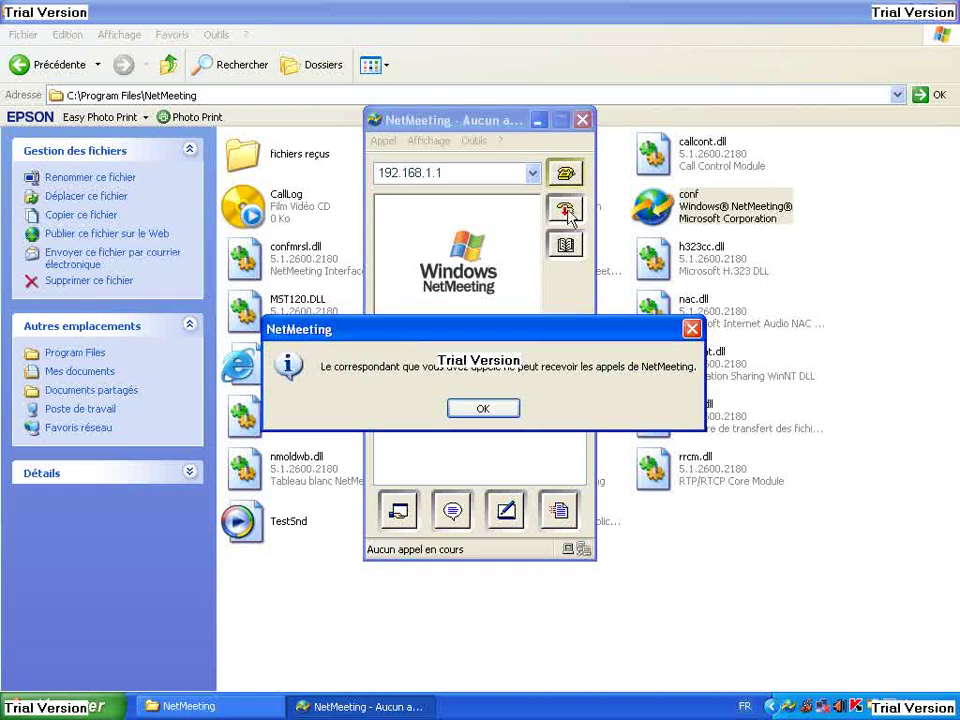
pyautogui.click(485, 410)
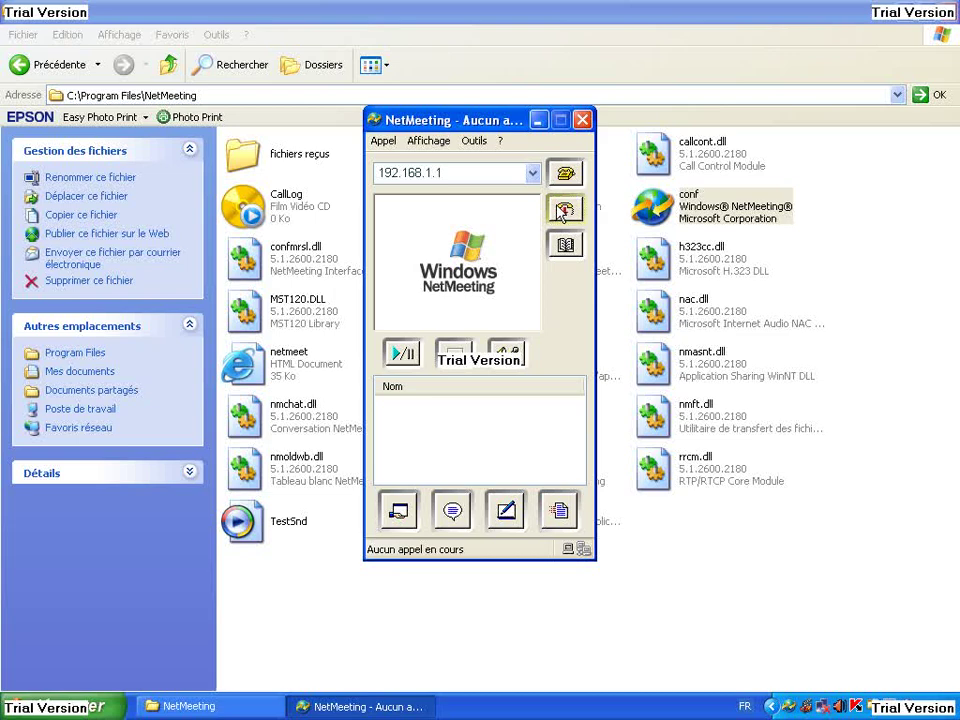
# - Open NetMeeting's program sharing, enable sharing in true colours (Couleurs vraies), and close the sharing window
pyautogui.click(399, 511)
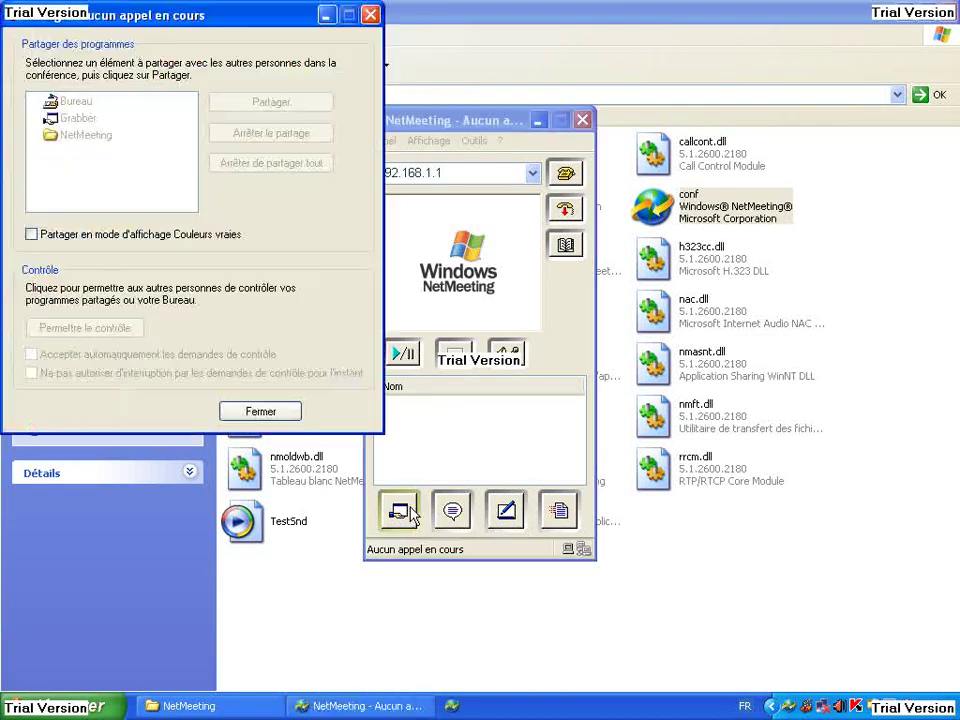
pyautogui.click(46, 236)
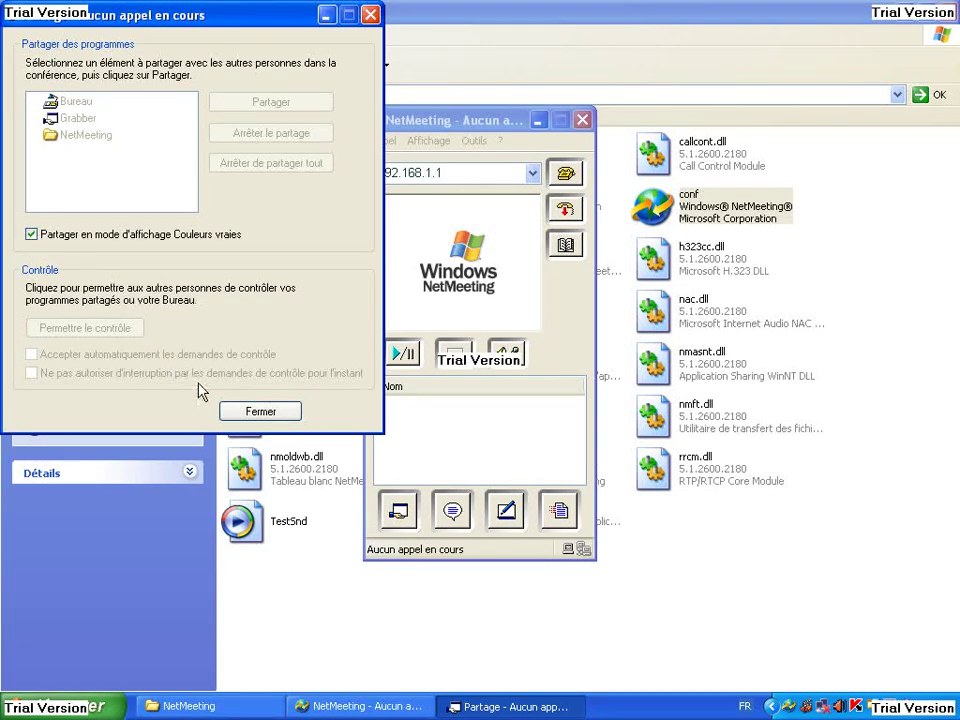
pyautogui.click(258, 413)
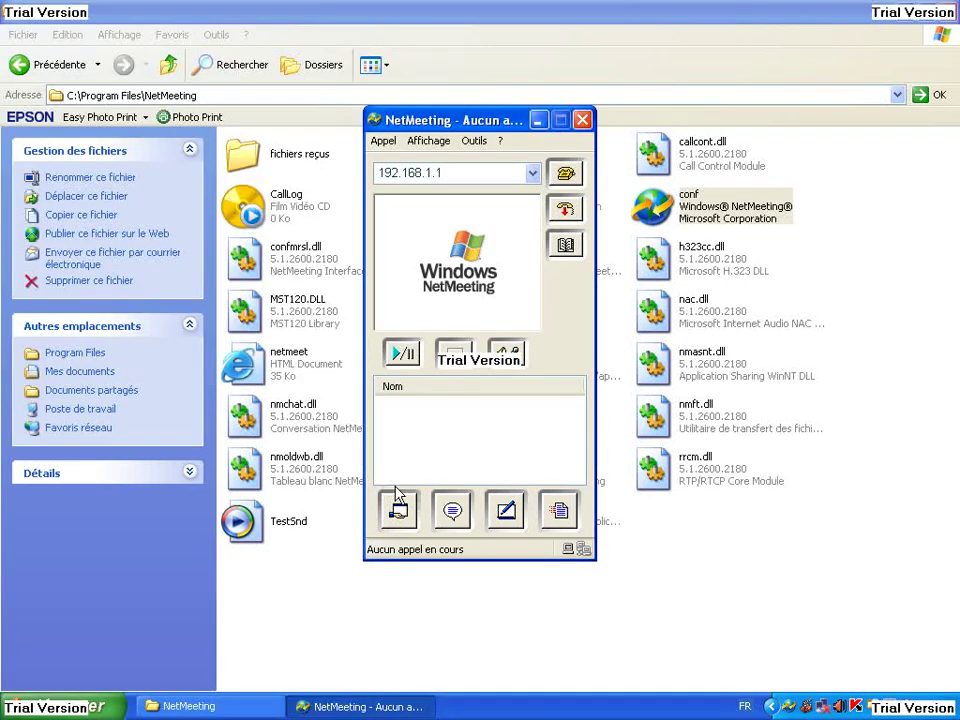
# - Post four short random-letter test messages in a NetMeeting Conversation window, and close it without saving
pyautogui.click(452, 511)
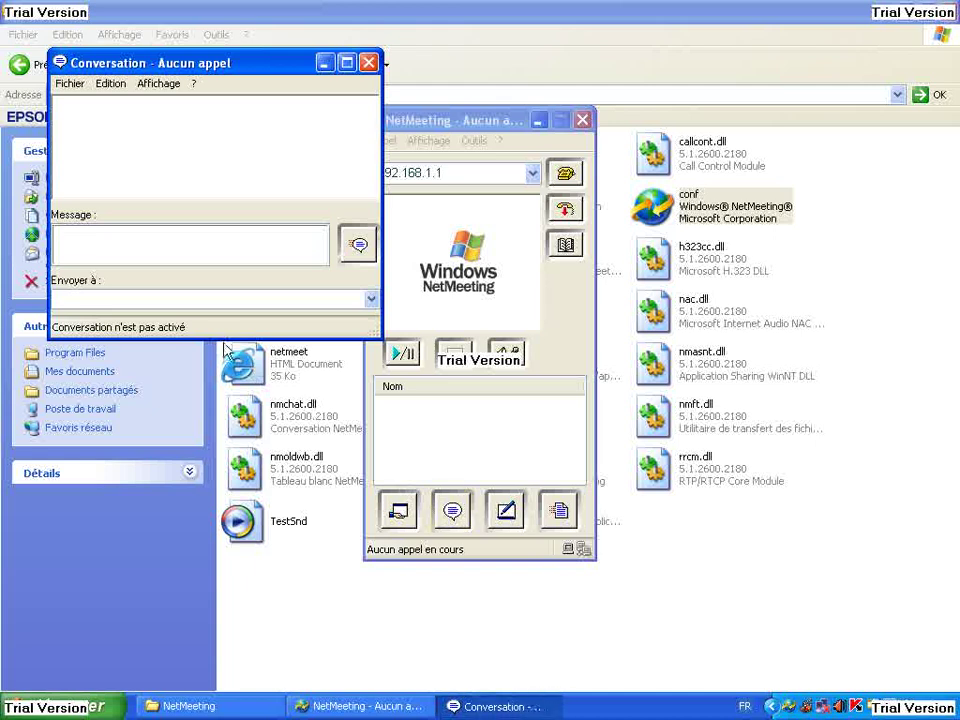
pyautogui.write('sdsfsfsfsdfs')
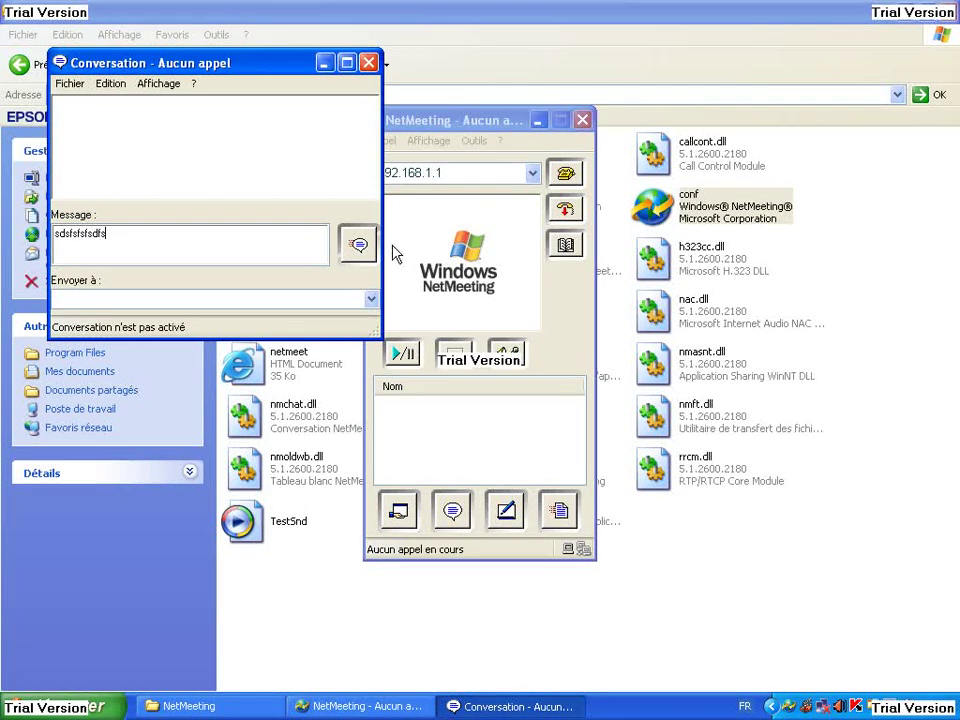
pyautogui.click(362, 248)
pyautogui.write('sdfsdfdf')
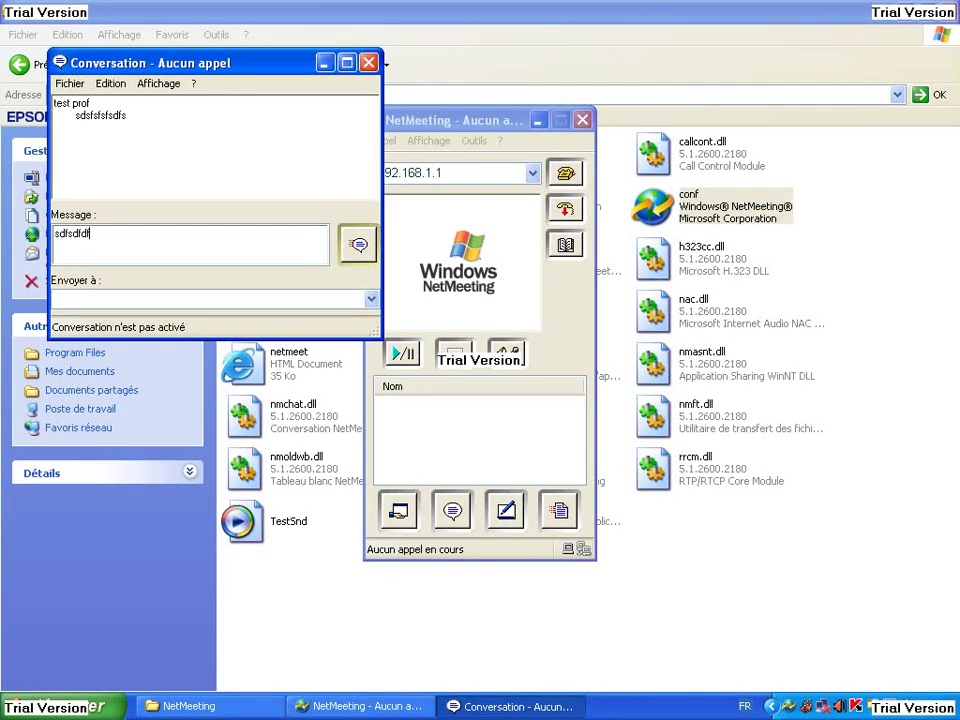
pyautogui.write('dsfsd')
pyautogui.press('Return')
pyautogui.write('sdfsdfsdfsfs')
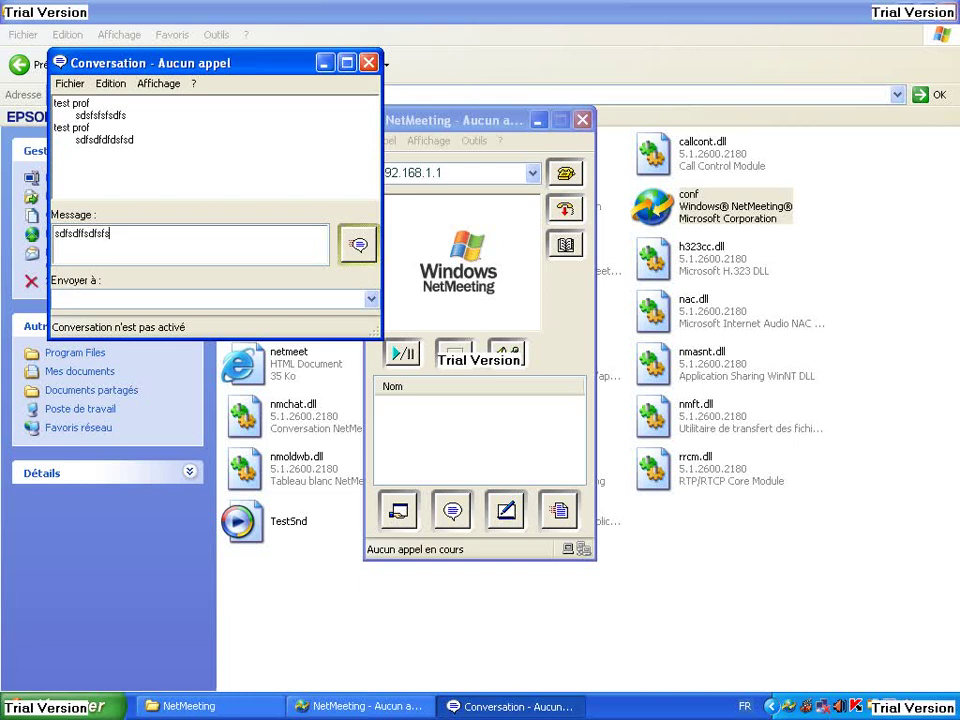
pyautogui.press('Return')
pyautogui.write('sdfsdfsdfsdf')
pyautogui.click(358, 245)
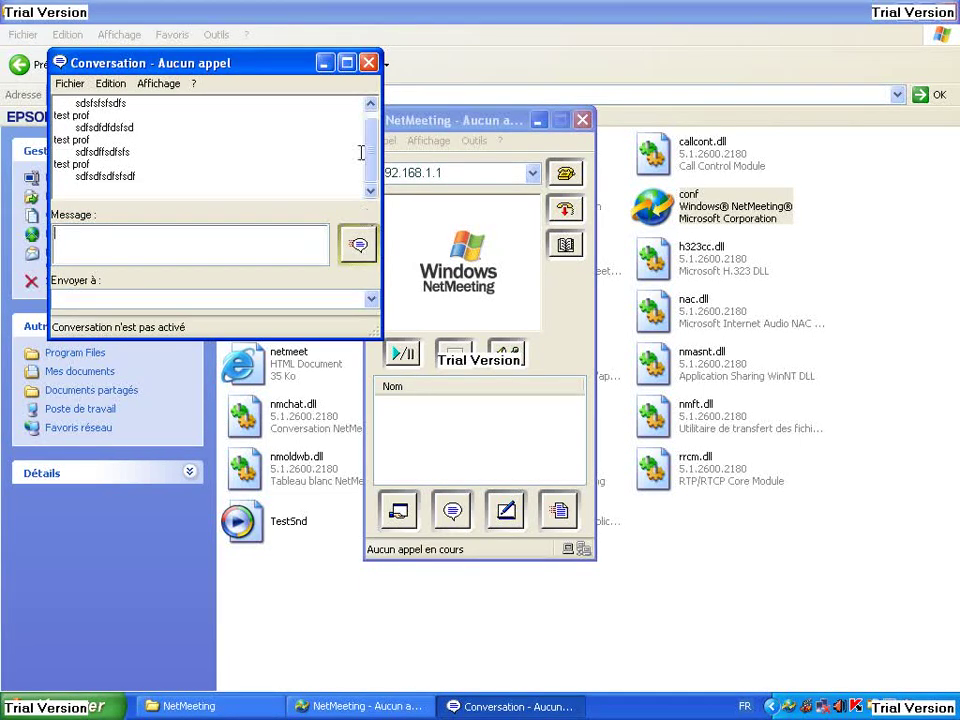
pyautogui.click(369, 62)
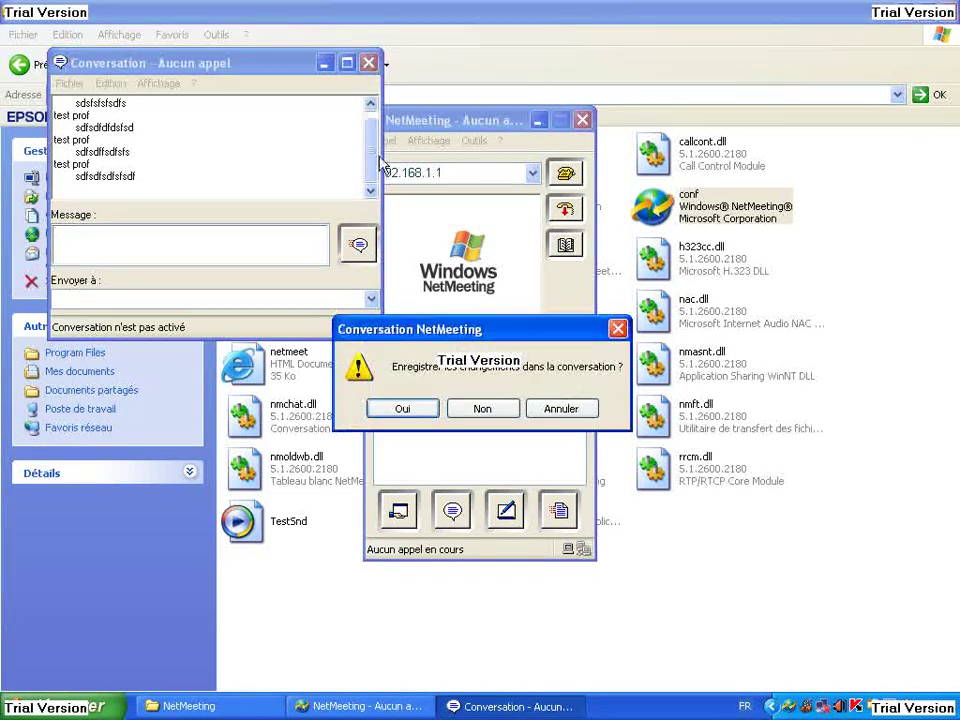
pyautogui.click(465, 405)
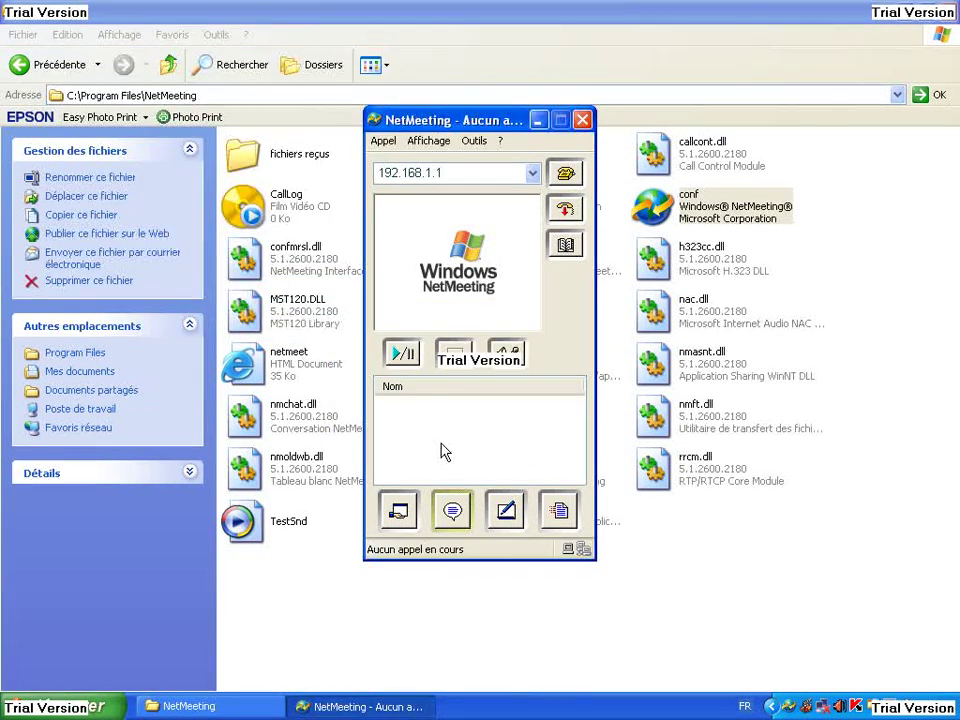
# - Draw a winding freehand pen line on the NetMeeting whiteboard, and close it without saving the content
pyautogui.click(505, 510)
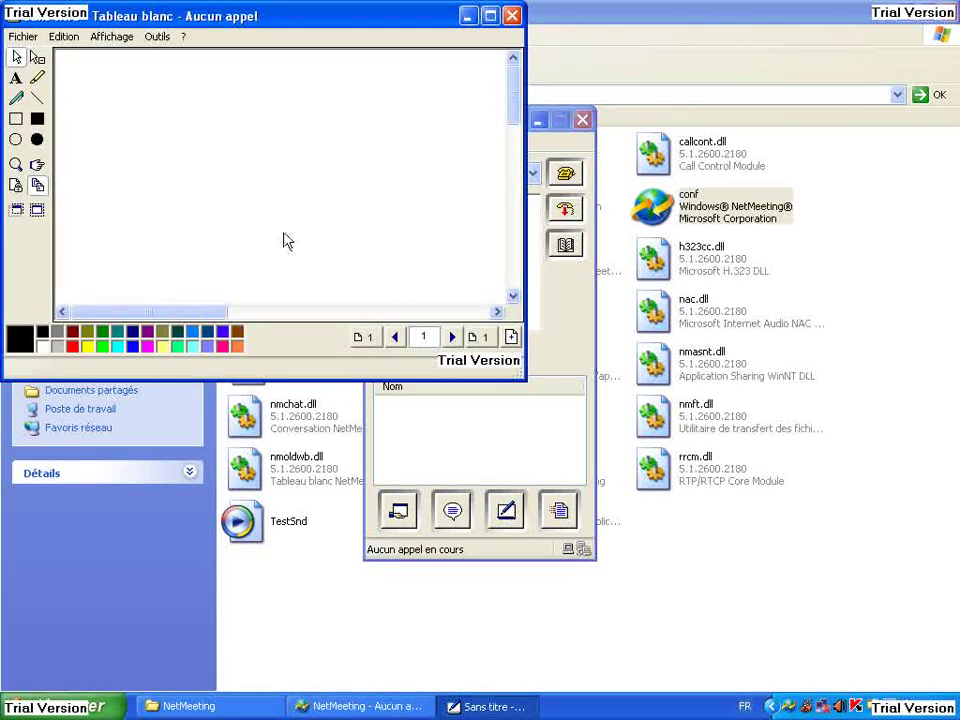
pyautogui.click(16, 98)
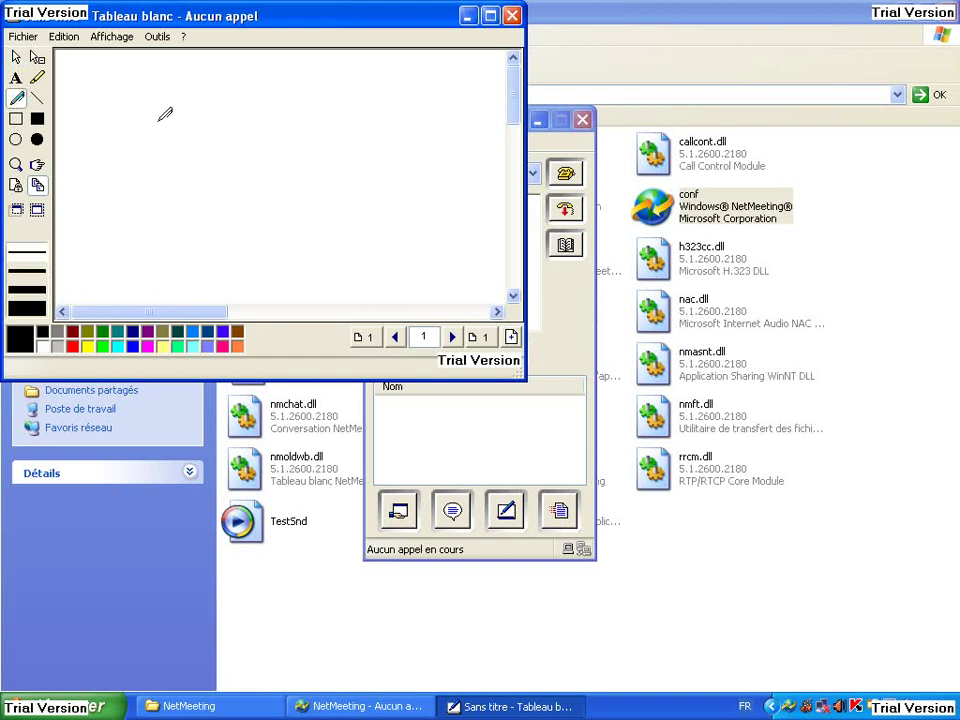
pyautogui.moveTo(158, 121)
pyautogui.mouseDown()
pyautogui.moveTo(240, 160)
pyautogui.moveTo(215, 208)
pyautogui.moveTo(400, 210)
pyautogui.moveTo(450, 115)
pyautogui.moveTo(365, 140)
pyautogui.moveTo(326, 101)
pyautogui.moveTo(377, 116)
pyautogui.mouseUp()
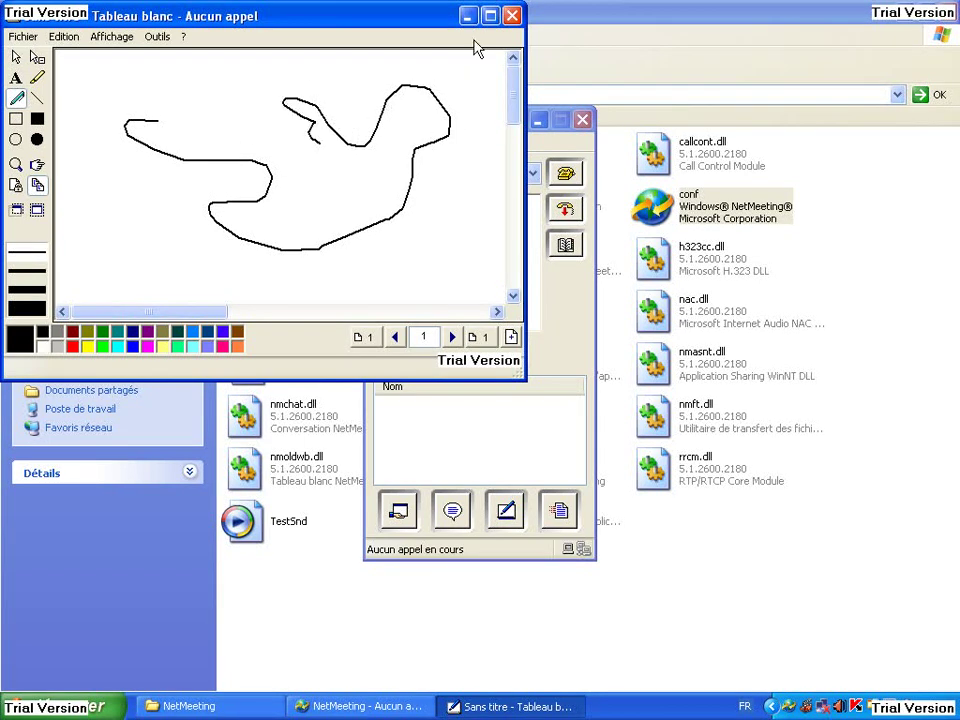
pyautogui.click(512, 15)
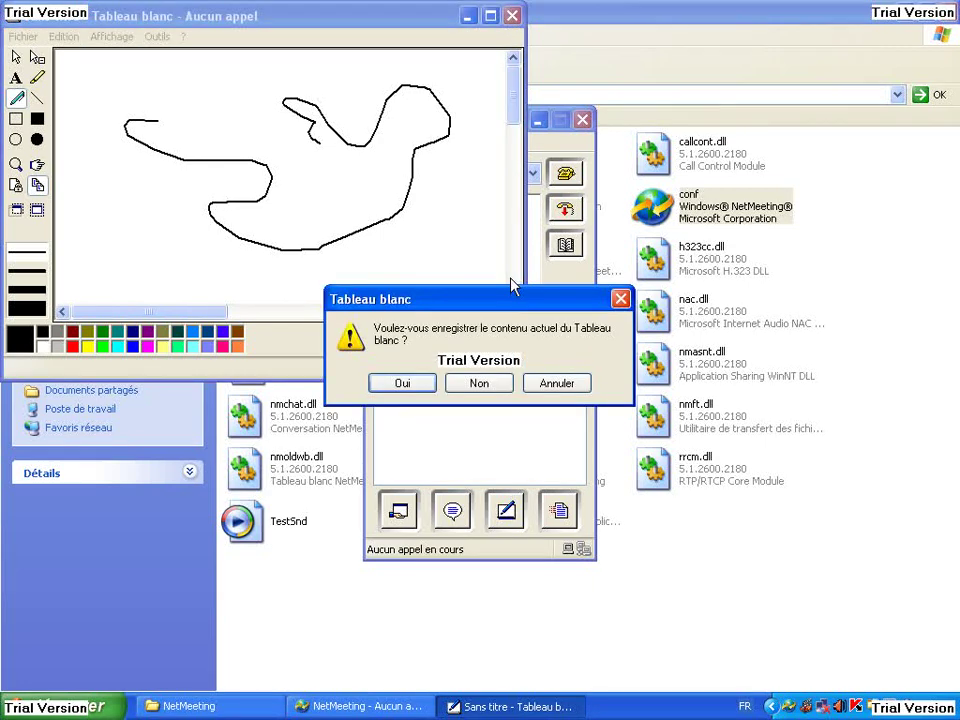
pyautogui.click(478, 386)
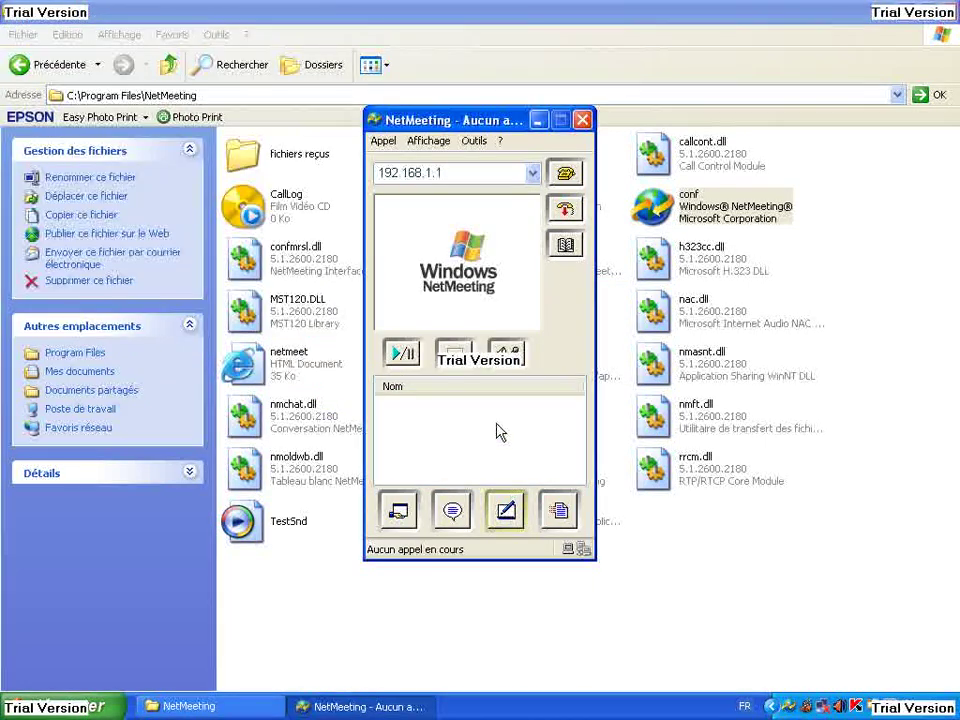
# - Look at NetMeeting's file transfer window and its fichiers reçus folder, and close the open windows to return to the desktop
pyautogui.click(557, 511)
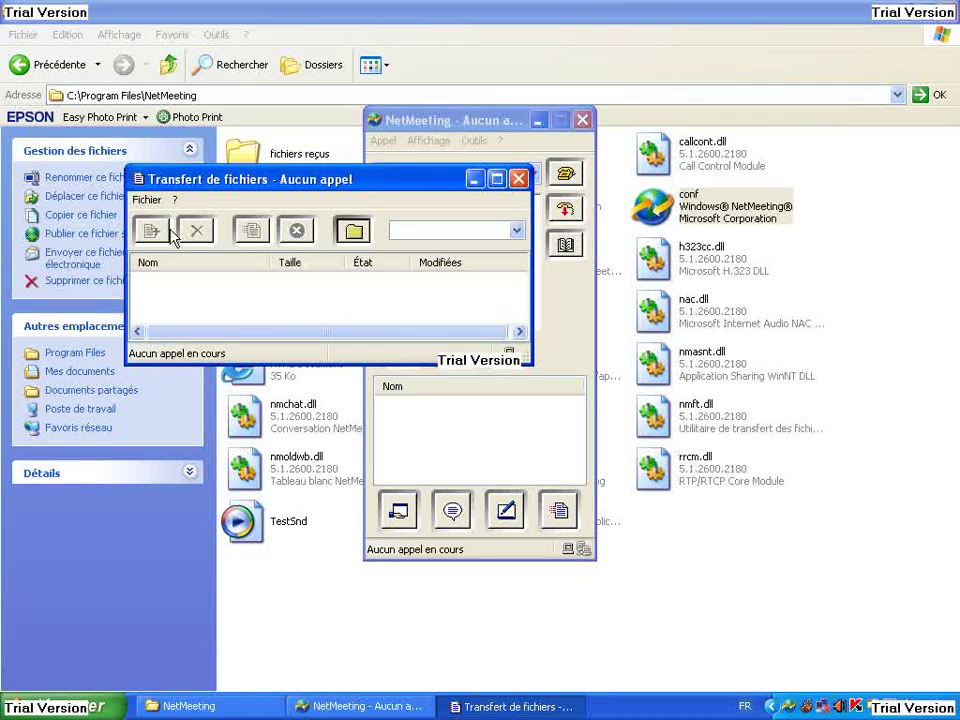
pyautogui.click(518, 179)
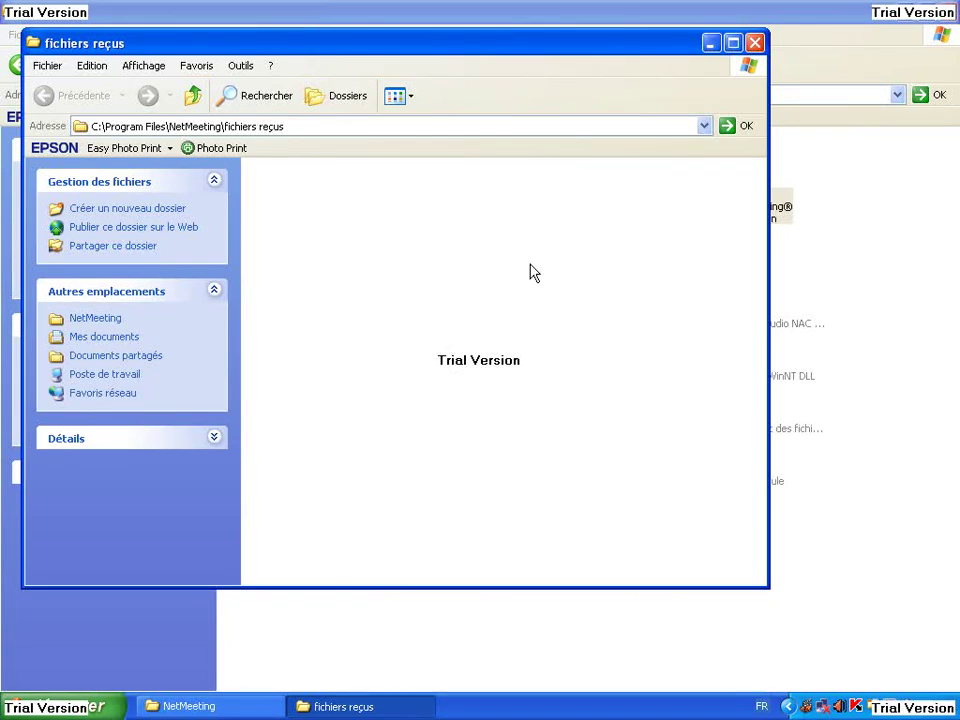
pyautogui.click(754, 42)
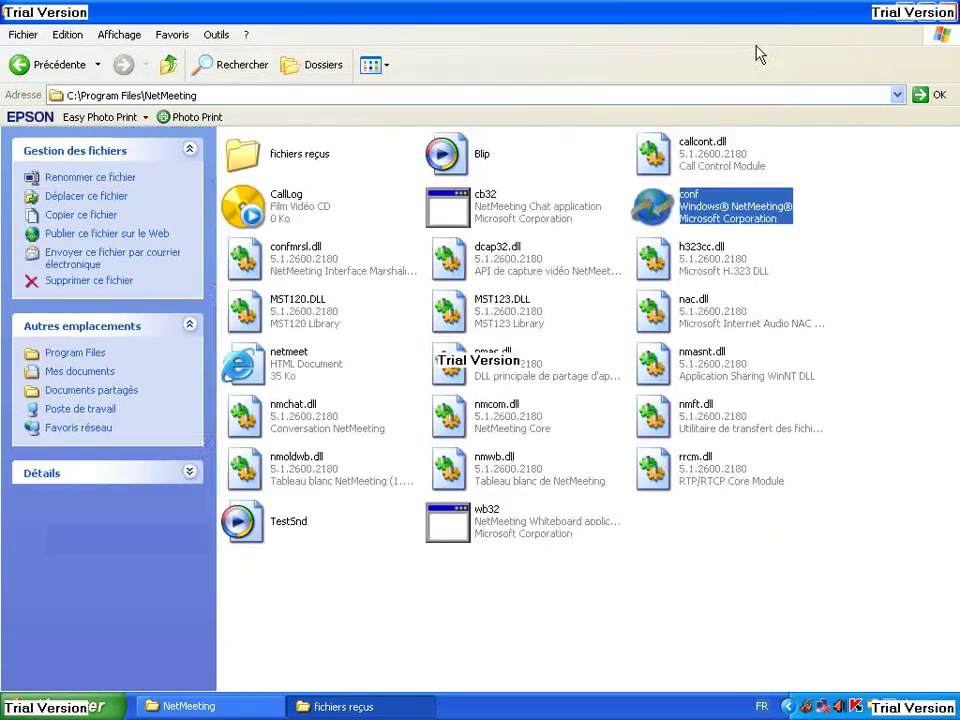
pyautogui.click(948, 14)
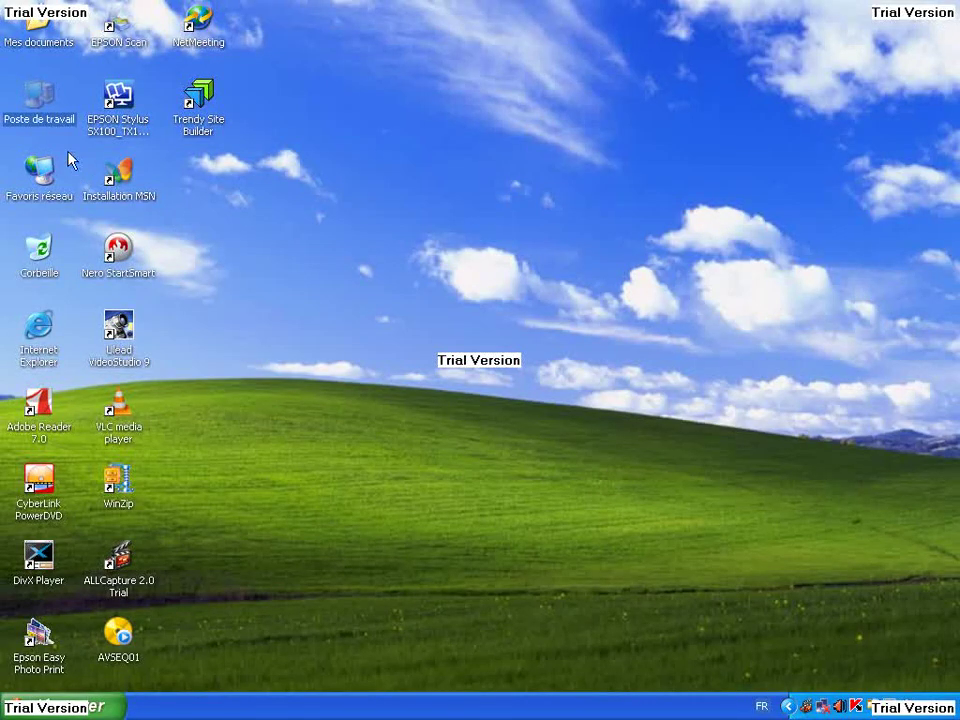
pyautogui.click(193, 24)
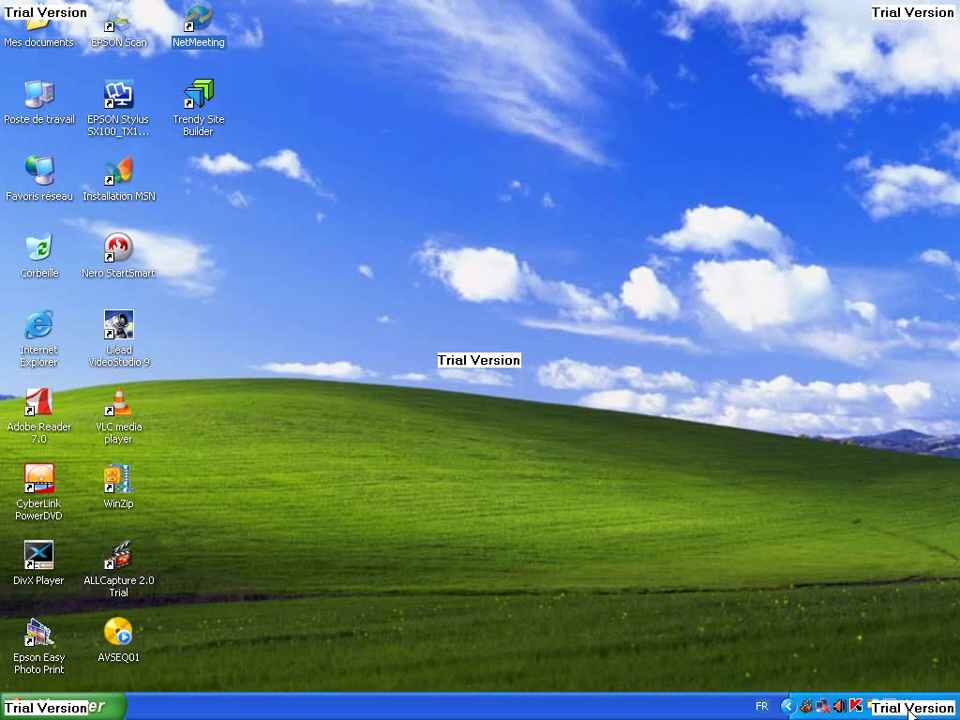
pyautogui.click(786, 707)
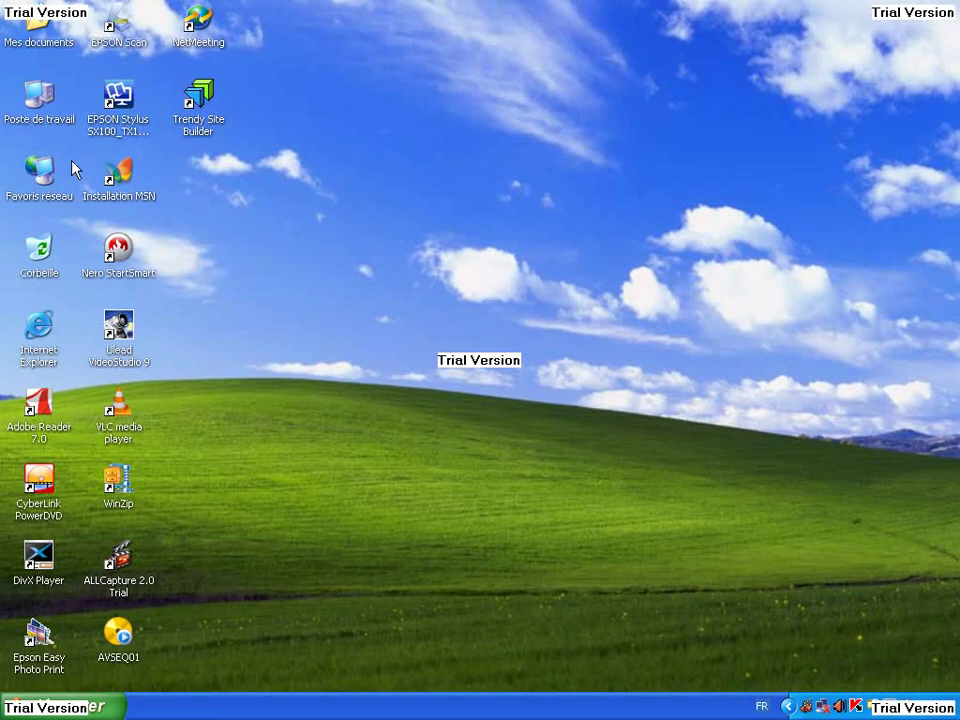
# - In the advanced attributes of the user's documents folder in Poste de travail, turn off fast-search indexing and enable content encryption
pyautogui.doubleClick(40, 100)
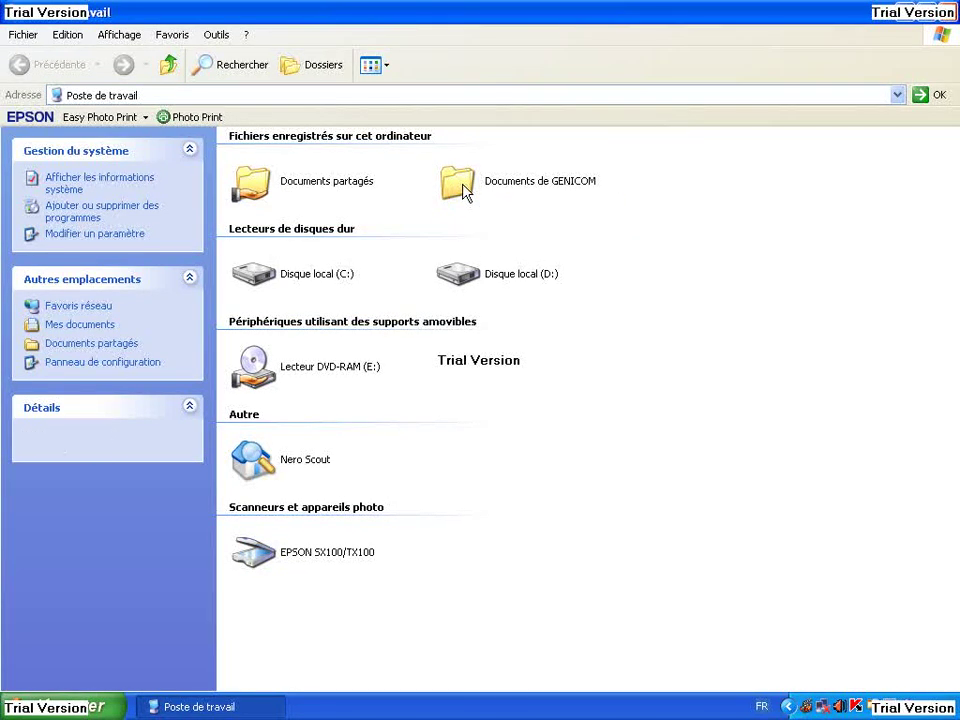
pyautogui.click(463, 190)
pyautogui.rightClick(463, 190)
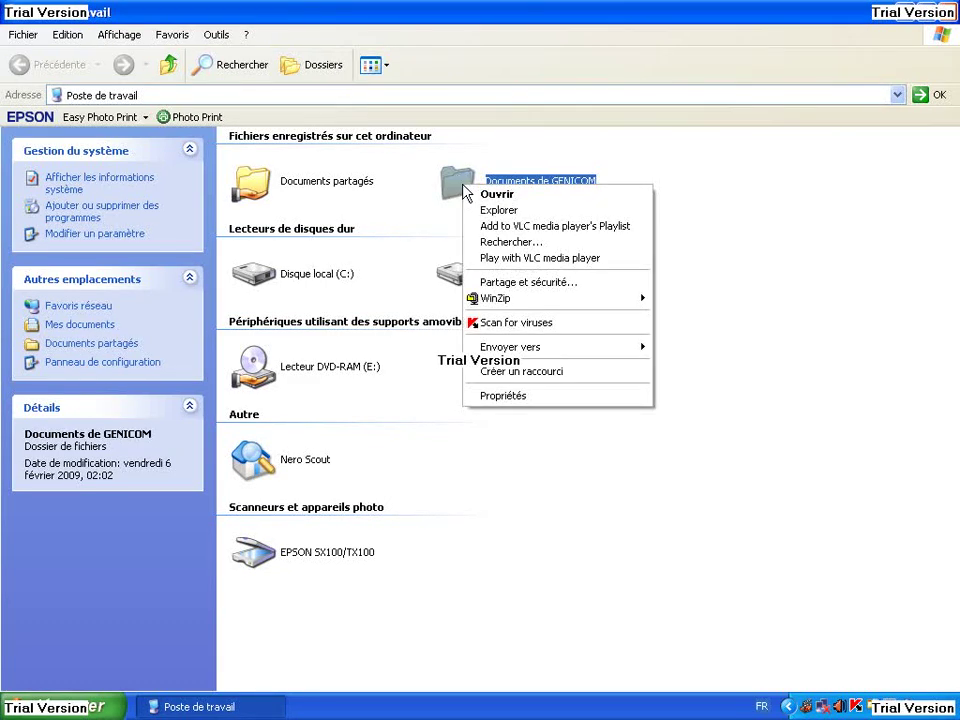
pyautogui.click(531, 398)
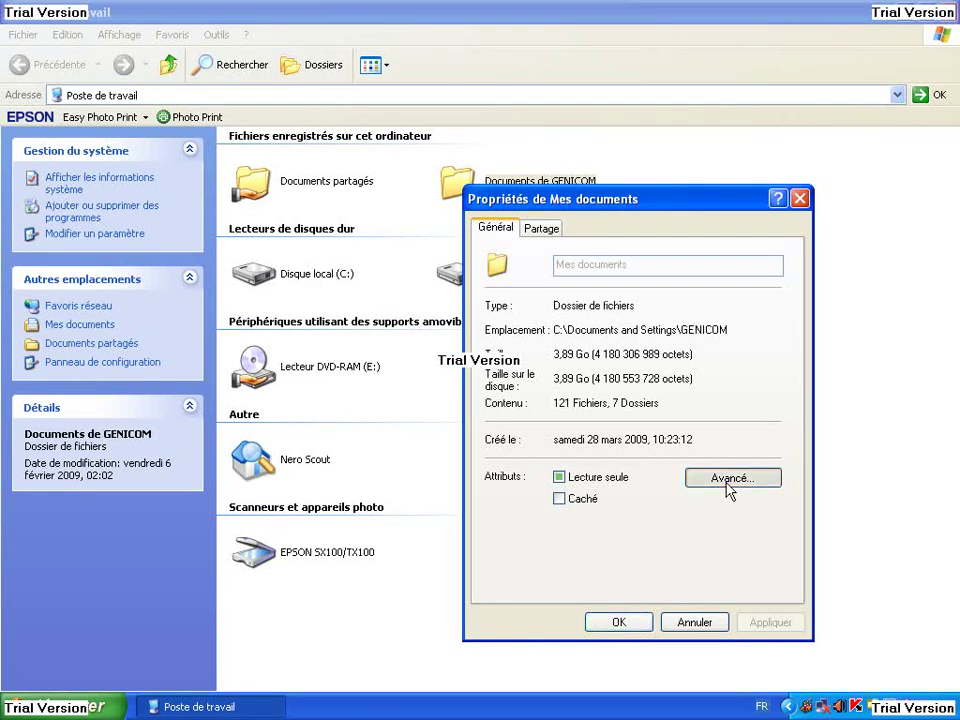
pyautogui.click(729, 482)
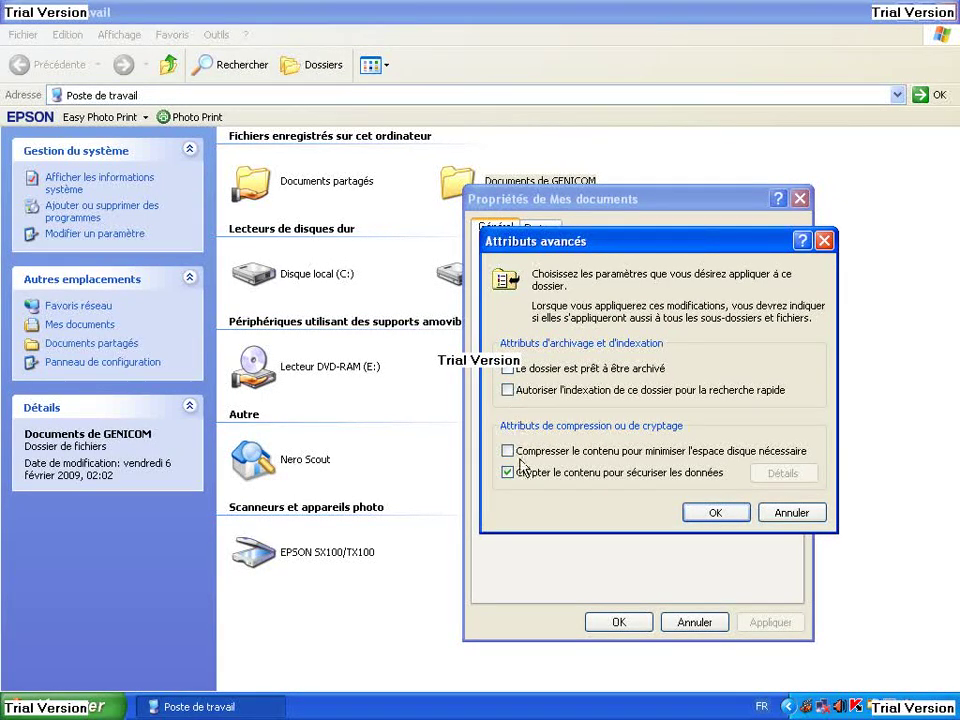
pyautogui.click(715, 514)
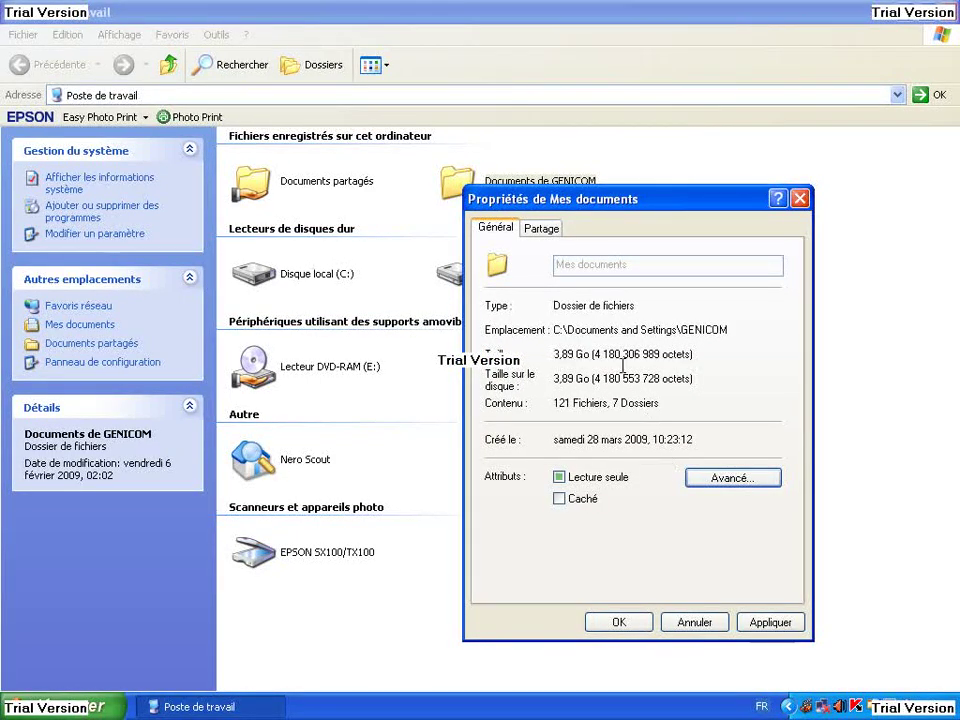
# - Turn on network sharing for the user's documents folder with the share name Mes documents
pyautogui.click(539, 230)
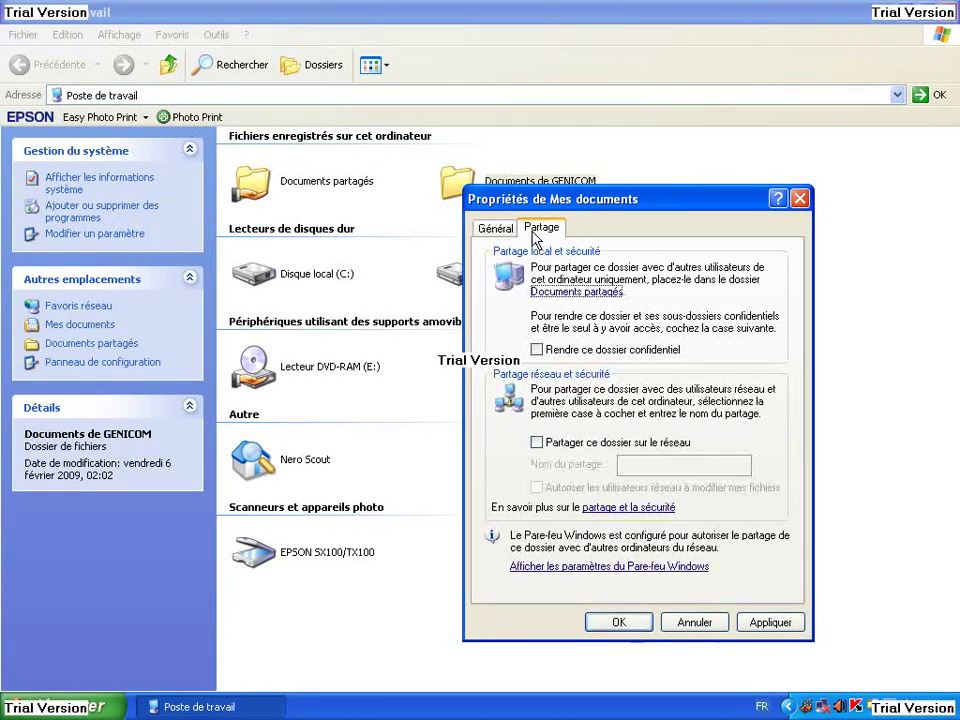
pyautogui.click(538, 443)
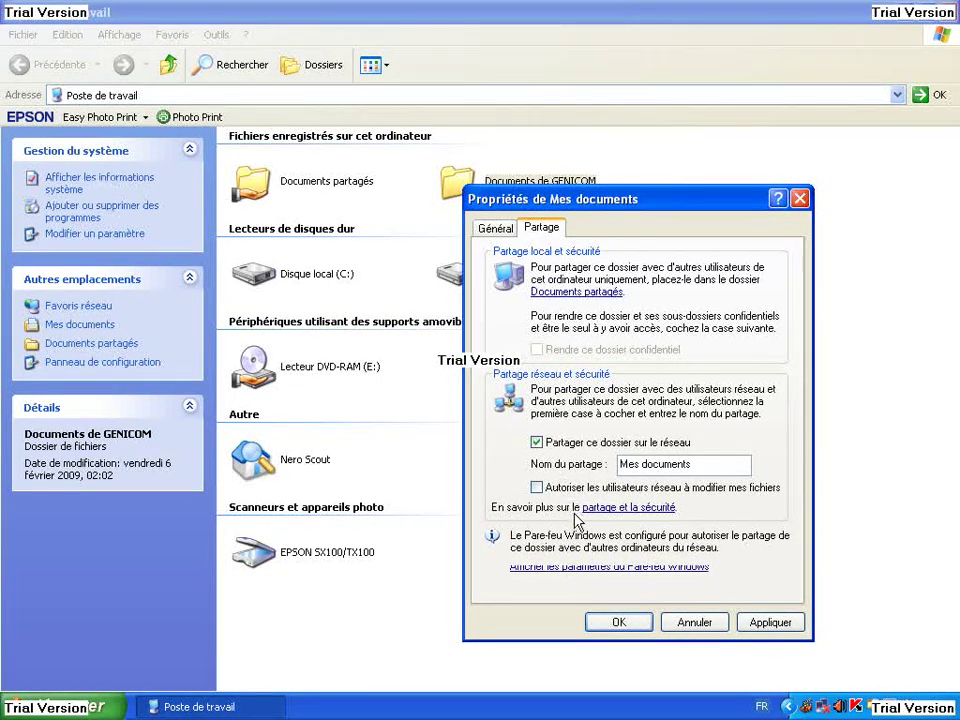
pyautogui.click(494, 232)
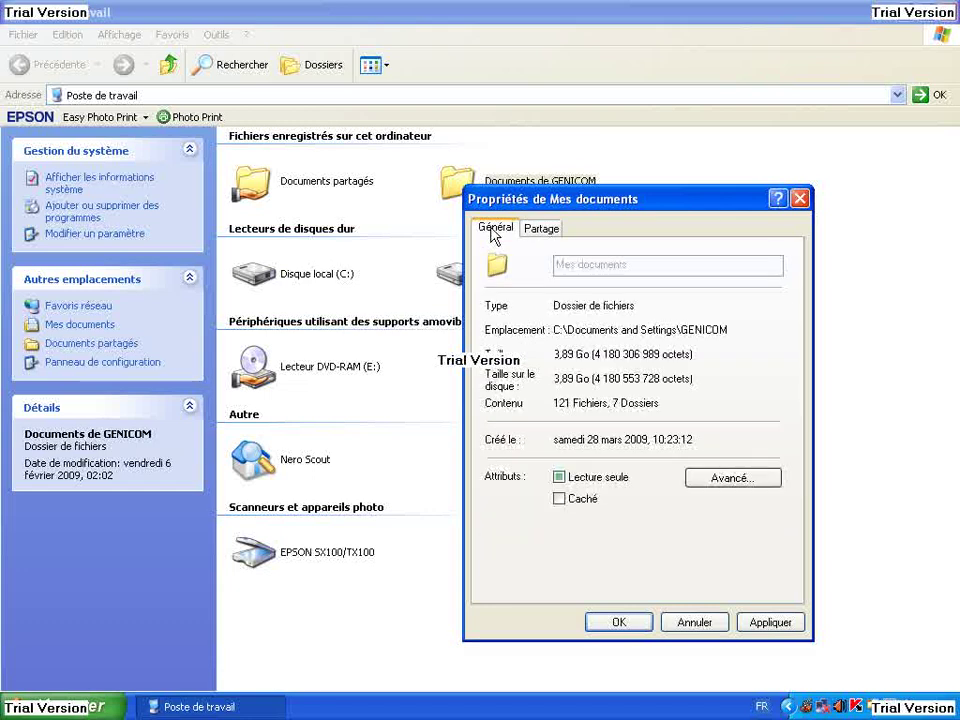
# - Apply the encryption and disabled indexing to the documents folder only, retrying after the access error and accepting the share name Mes documents
pyautogui.click(700, 482)
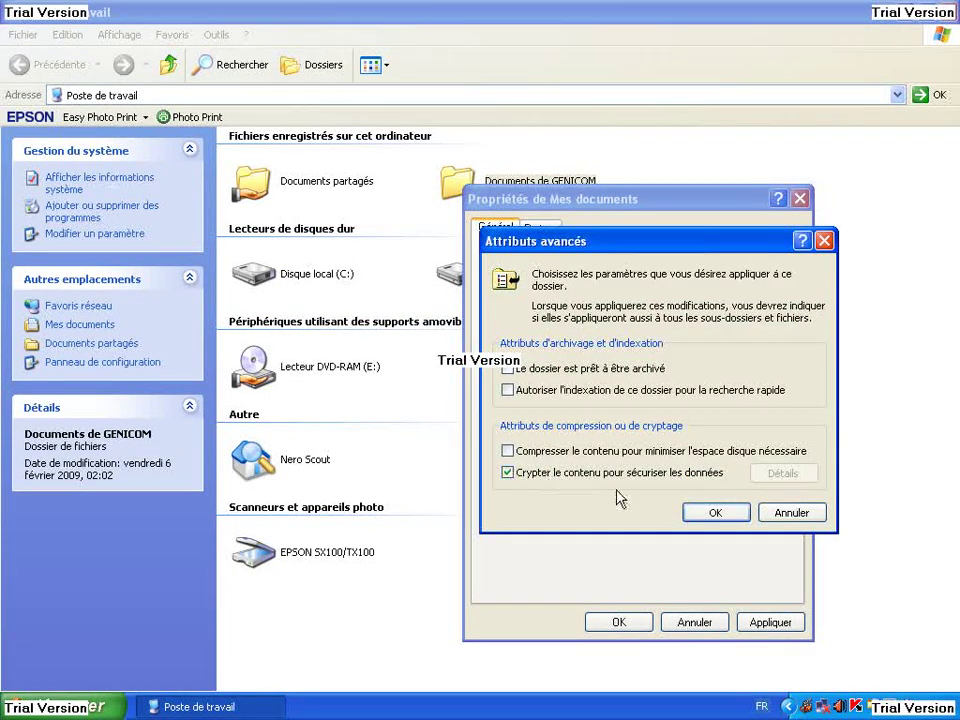
pyautogui.click(688, 516)
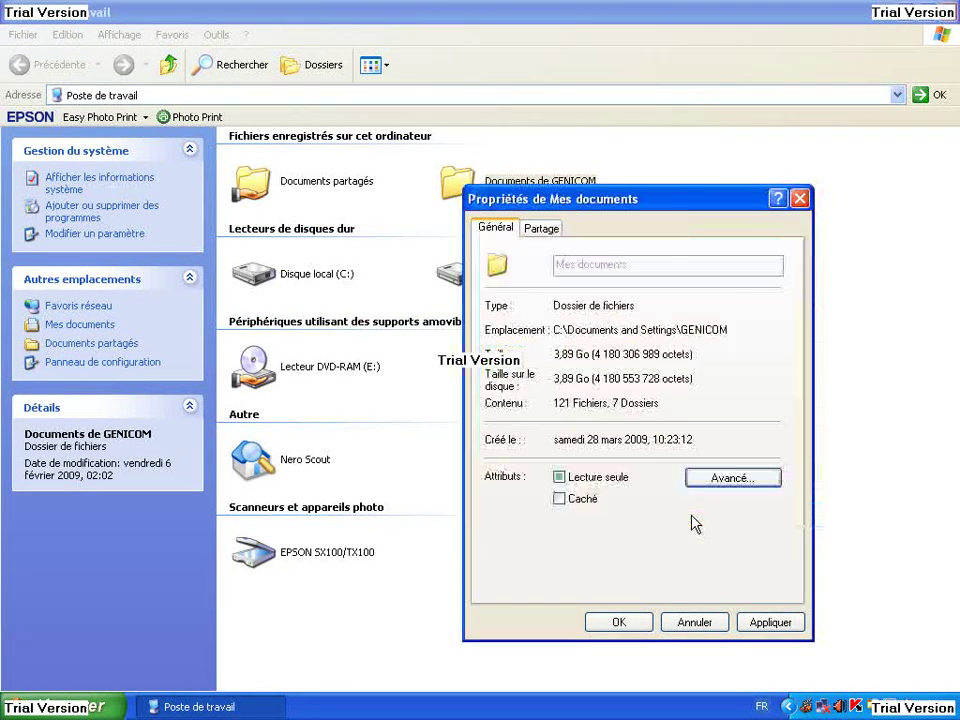
pyautogui.click(760, 621)
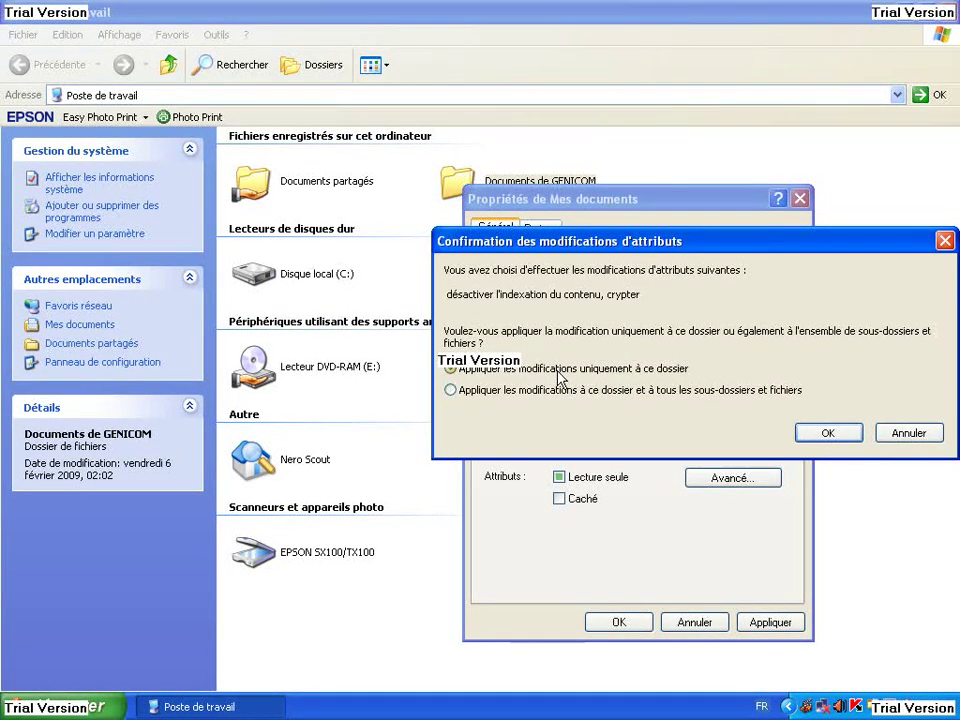
pyautogui.click(822, 440)
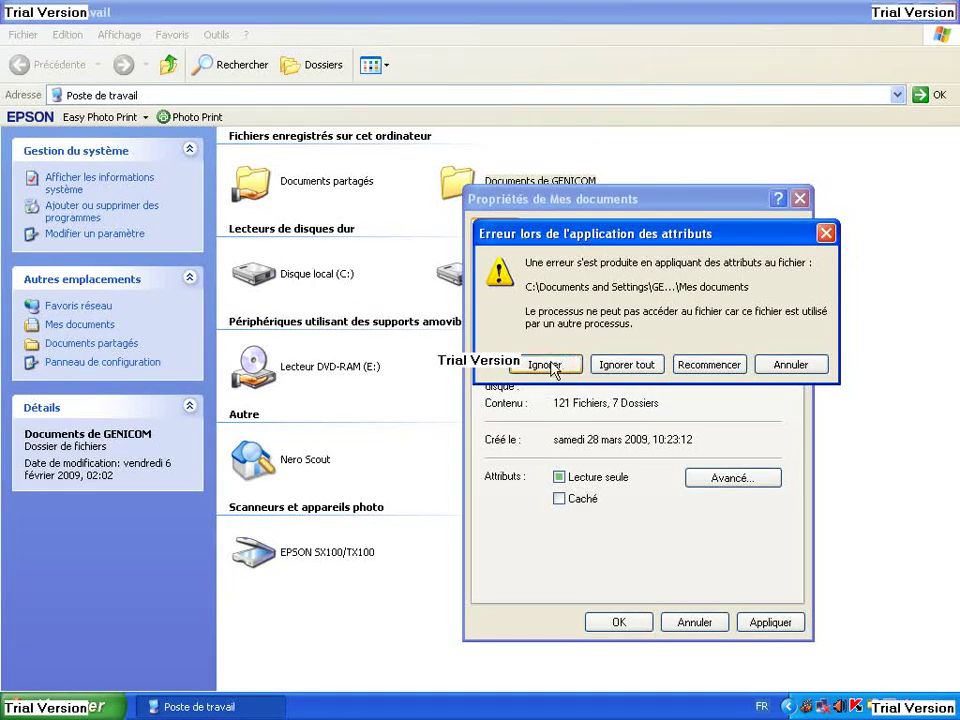
pyautogui.click(701, 365)
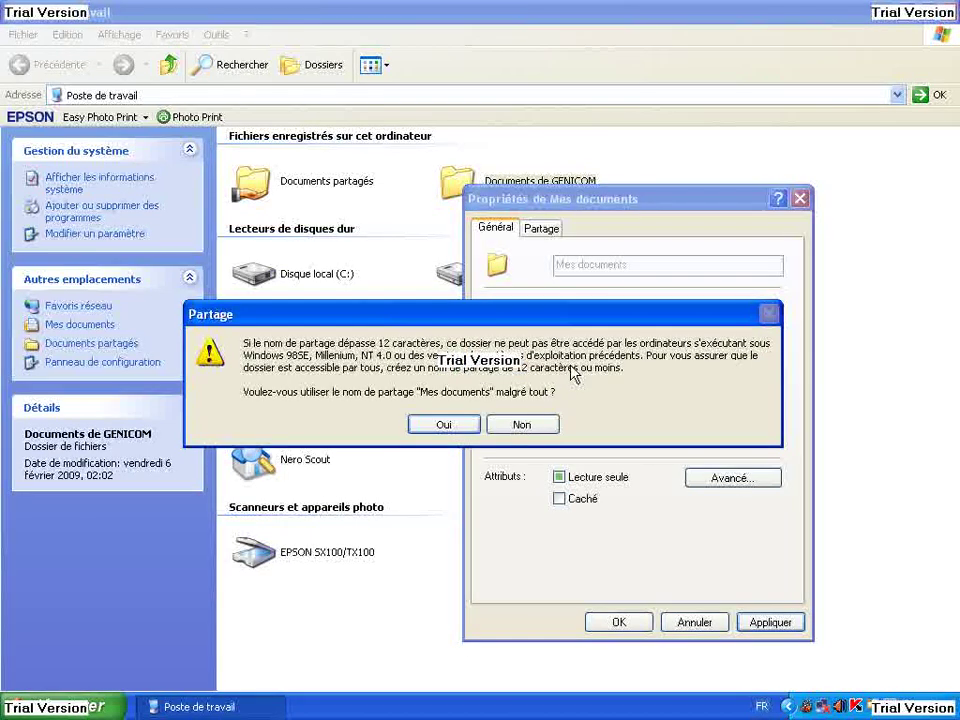
pyautogui.click(450, 426)
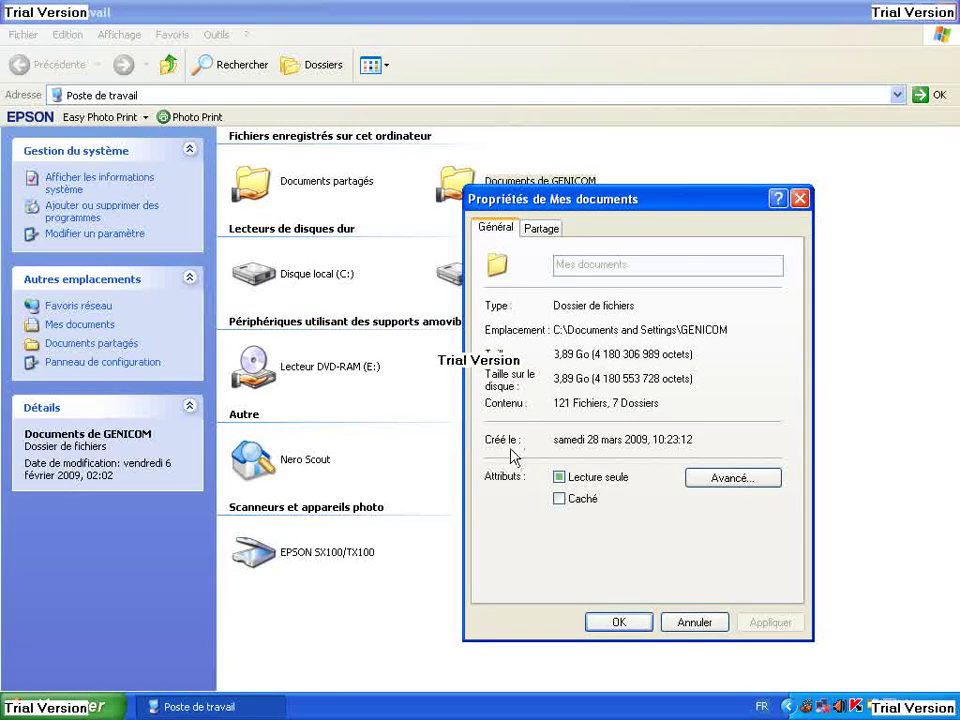
# - Turn off network sharing for the documents folder, keep content encryption selected, and apply the changes to its properties
pyautogui.click(541, 228)
pyautogui.click(537, 443)
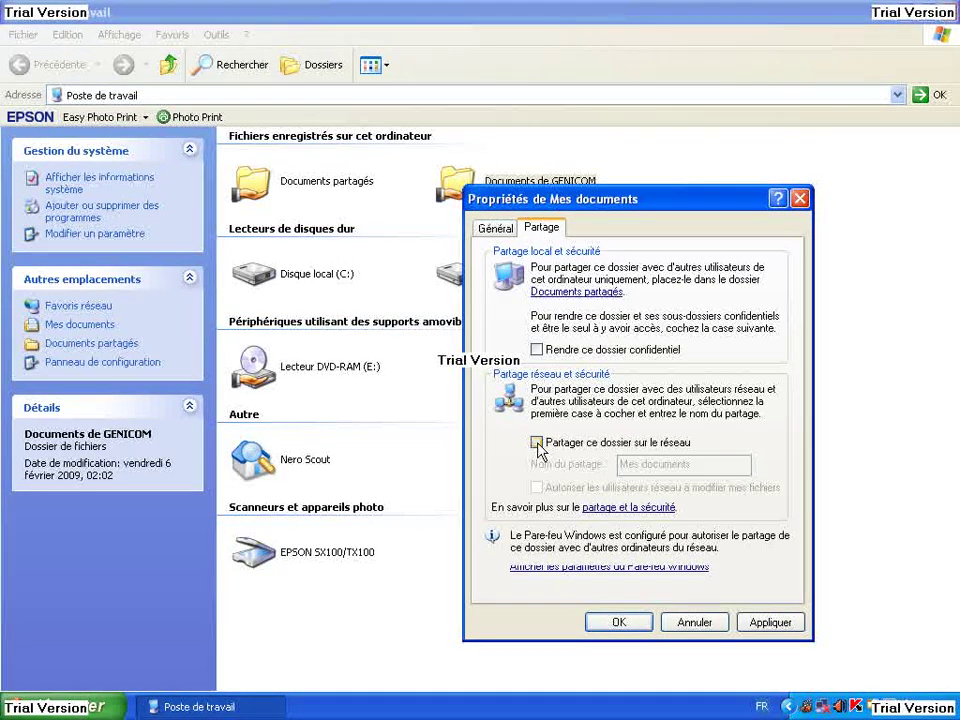
pyautogui.click(490, 228)
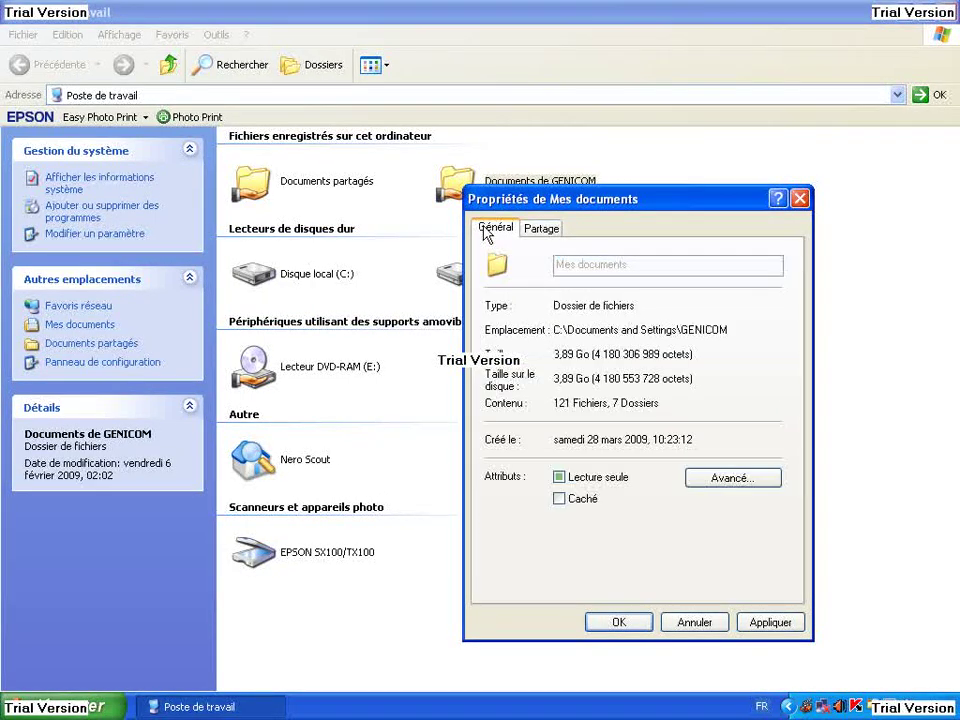
pyautogui.click(713, 480)
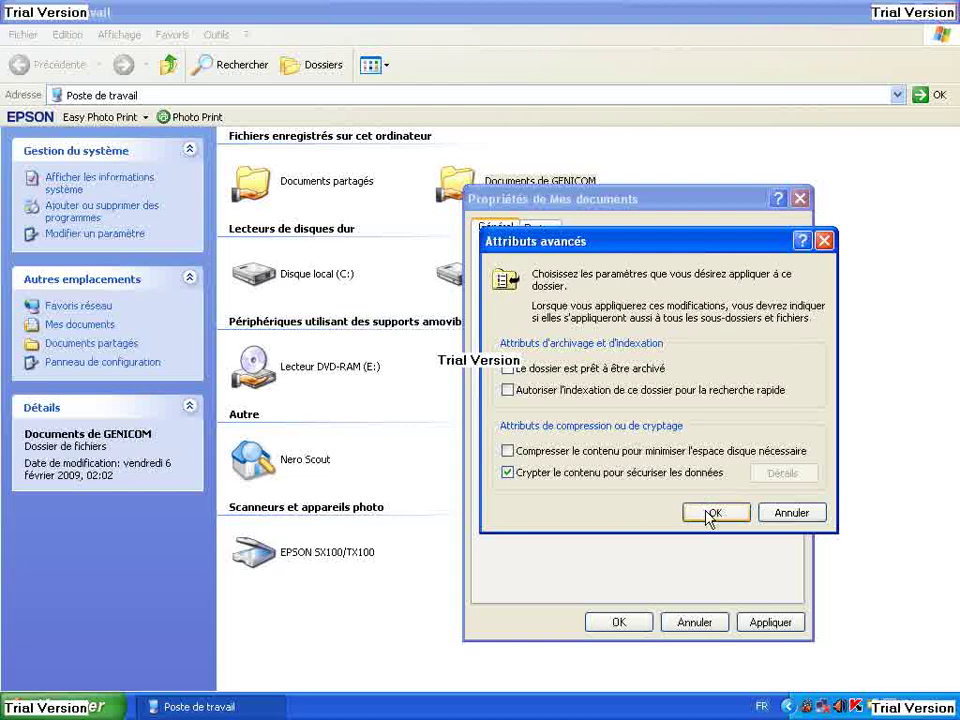
pyautogui.click(712, 515)
pyautogui.click(759, 625)
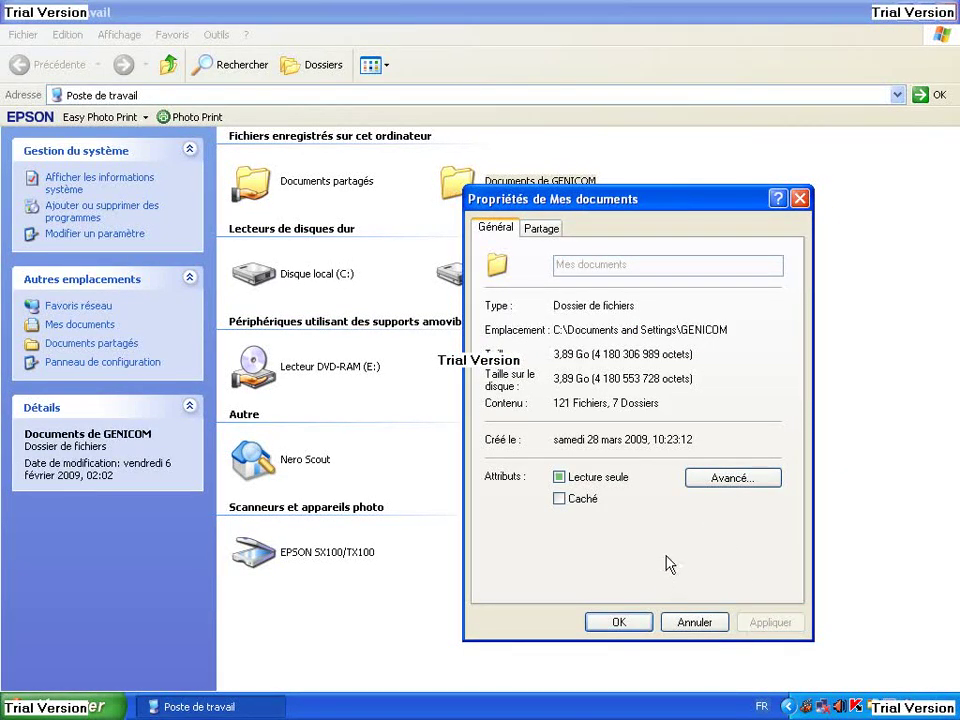
pyautogui.click(639, 620)
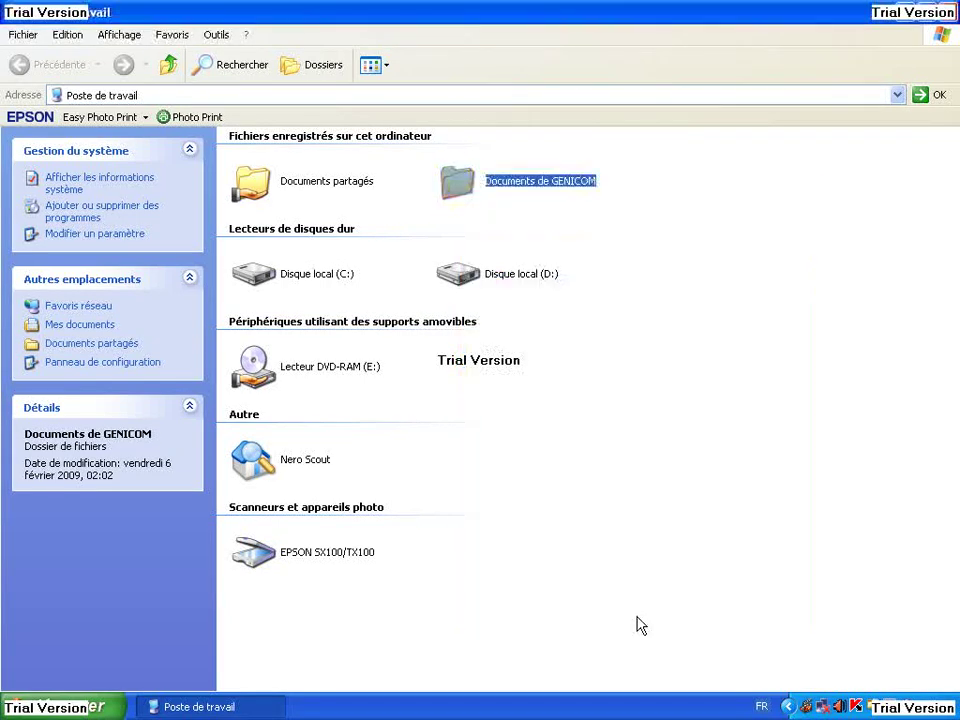
# - Open the user's documents folder, look inside Mes vidéos, and return to the documents folder
pyautogui.doubleClick(458, 175)
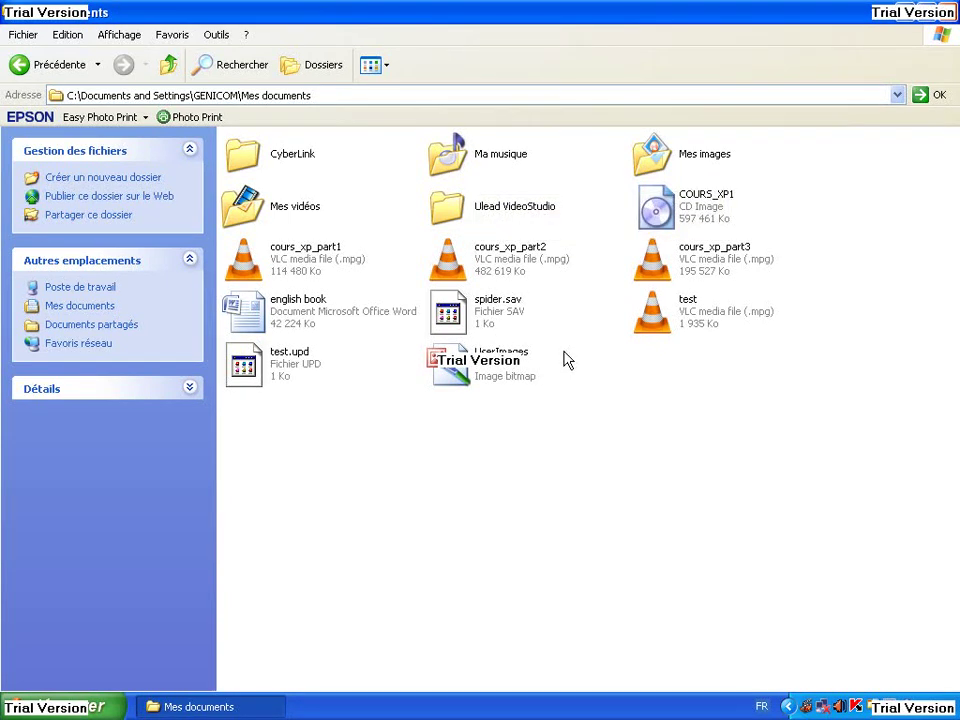
pyautogui.doubleClick(264, 211)
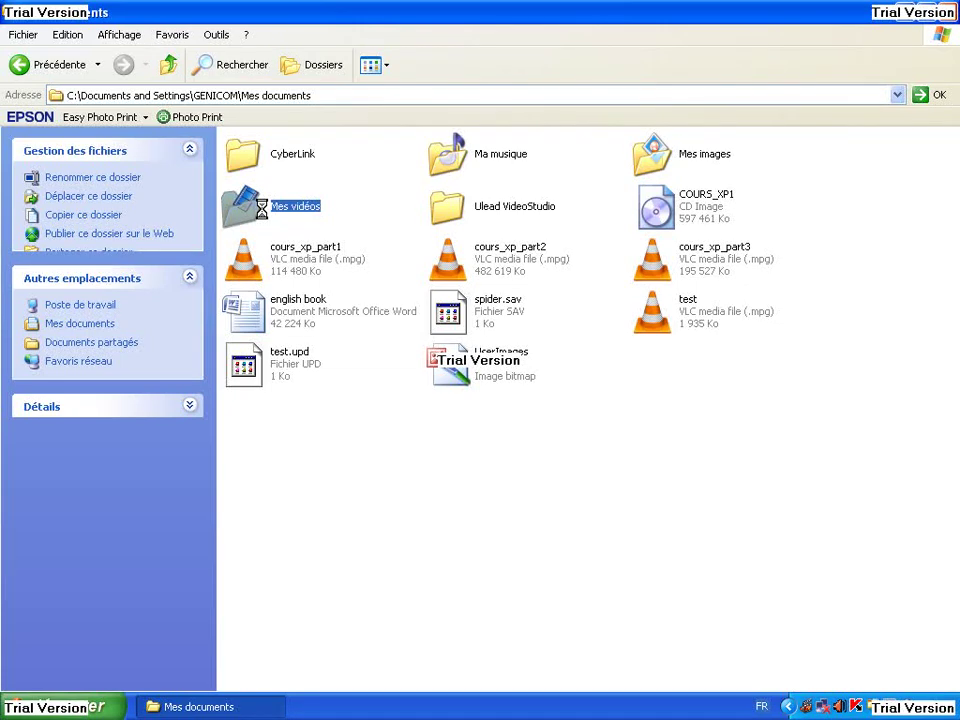
pyautogui.click(45, 72)
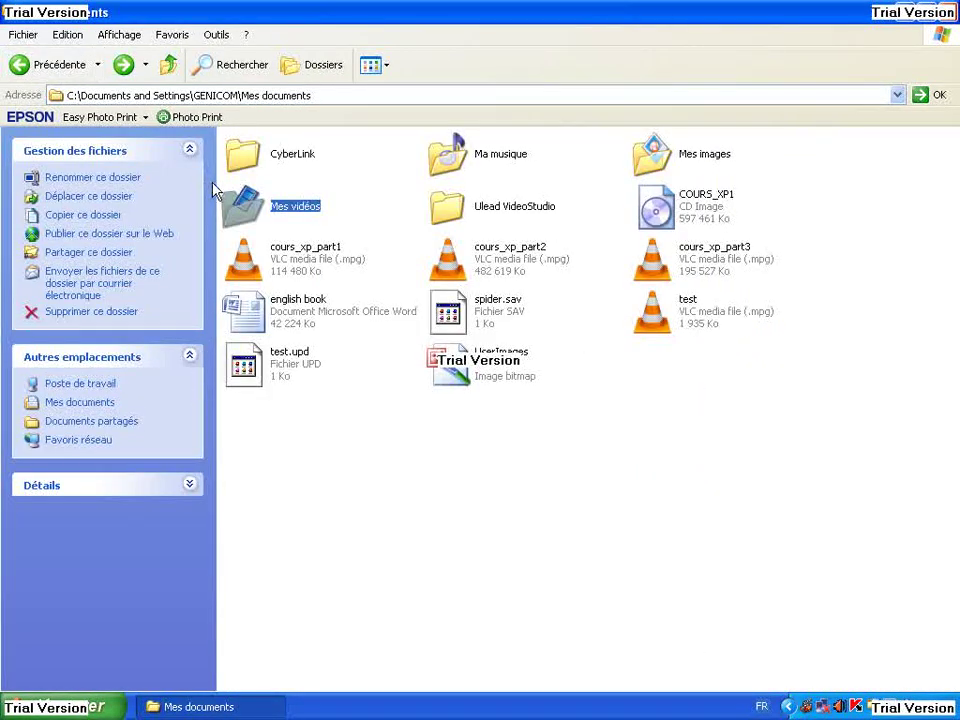
# - Encrypt the Mes vidéos folder with indexing off, applying it to all subfolders and files, and cancel the process while it is running
pyautogui.rightClick(243, 202)
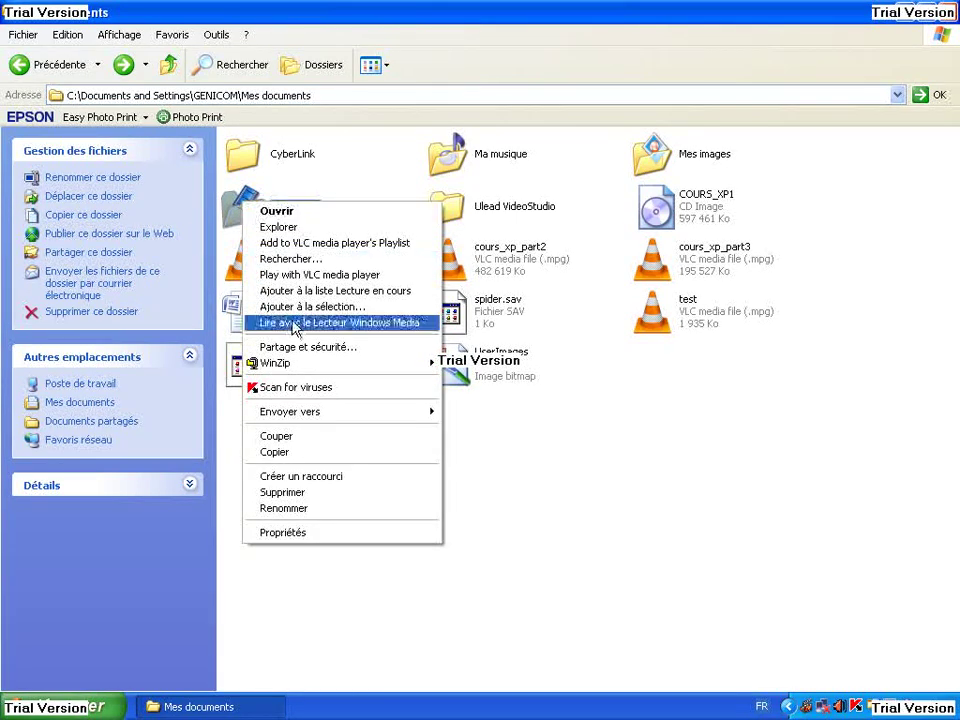
pyautogui.click(318, 537)
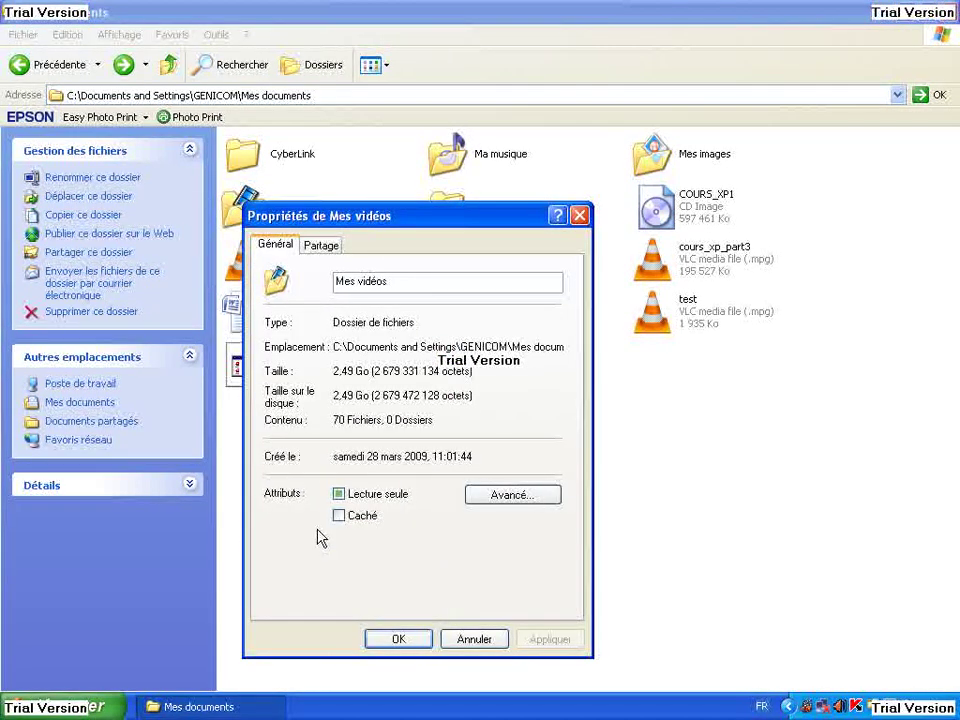
pyautogui.click(497, 500)
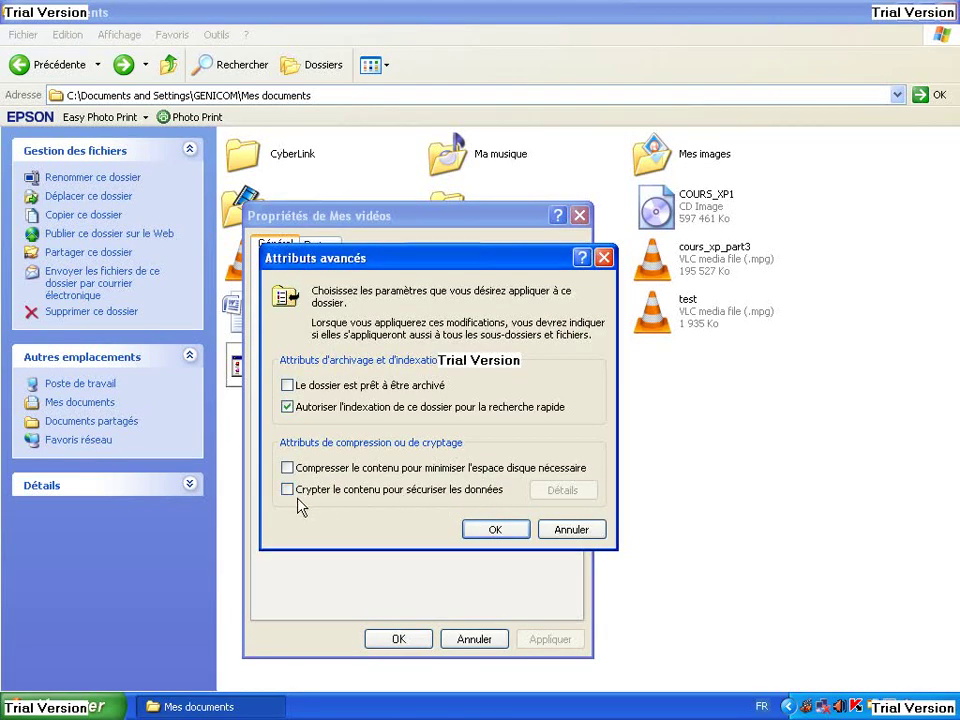
pyautogui.click(289, 491)
pyautogui.click(488, 530)
pyautogui.click(545, 641)
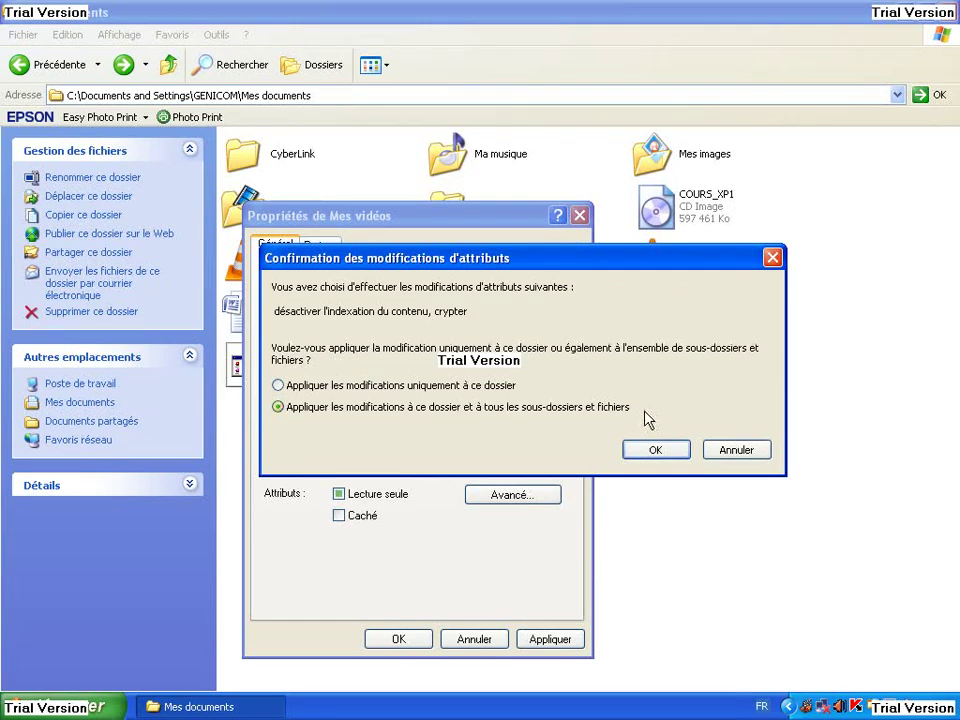
pyautogui.click(651, 451)
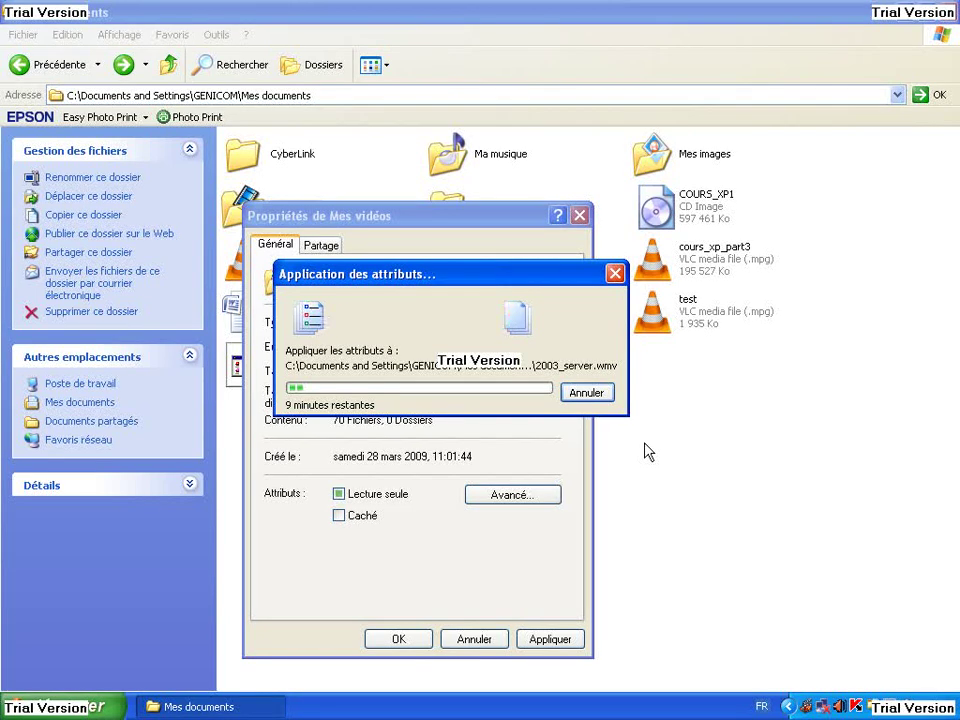
pyautogui.click(597, 396)
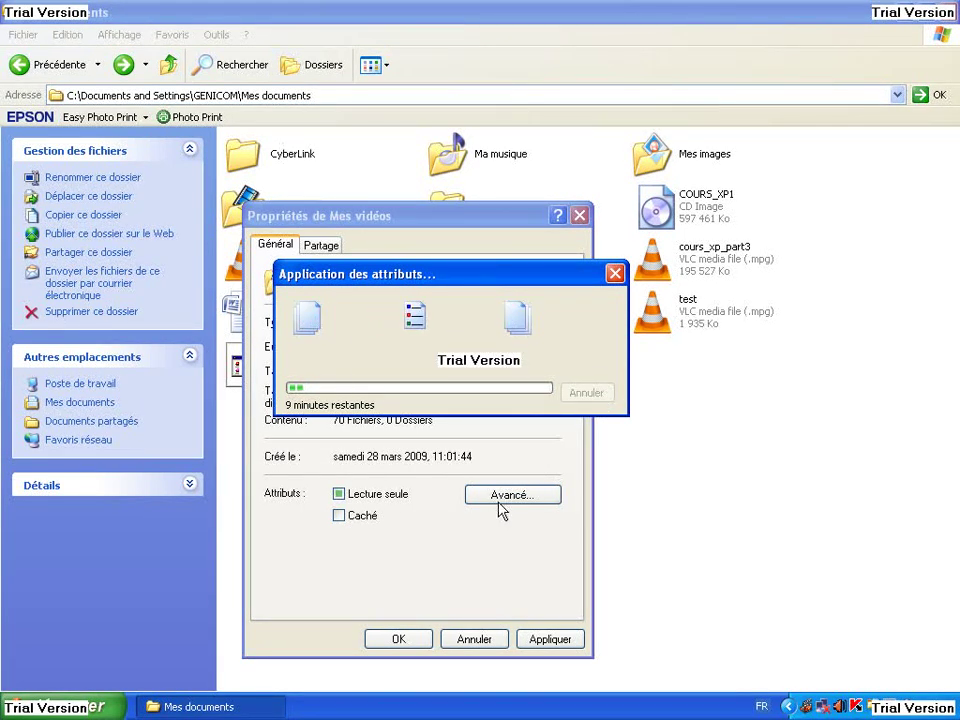
pyautogui.click(615, 275)
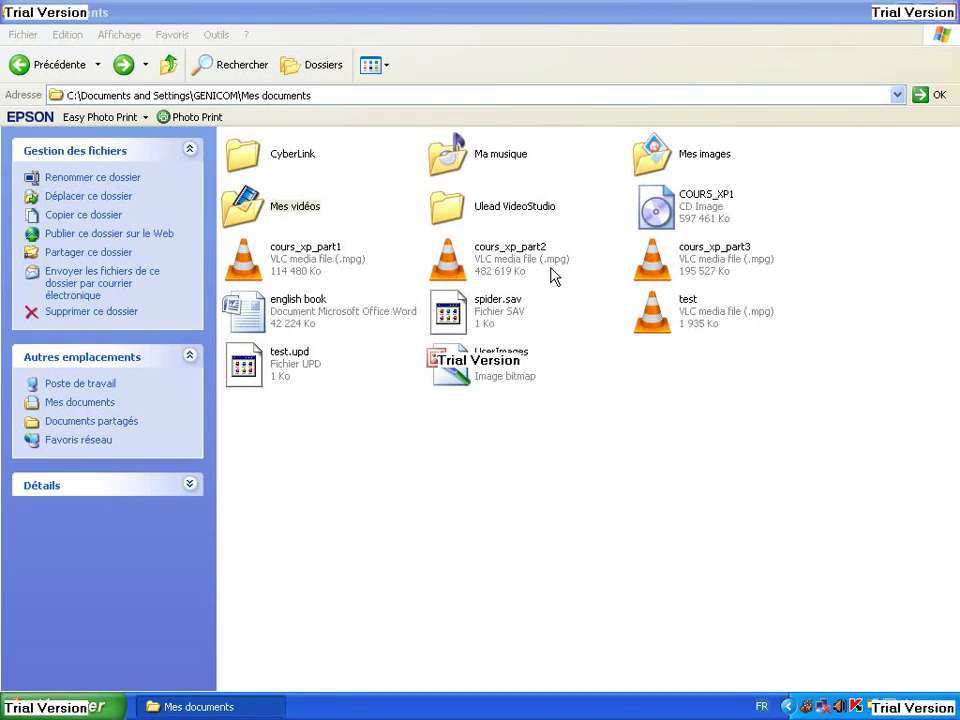
# - Encrypt the Ma musique folder with fast-search indexing off, applying the changes to this folder only, and close its properties
pyautogui.click(447, 170)
pyautogui.rightClick(447, 170)
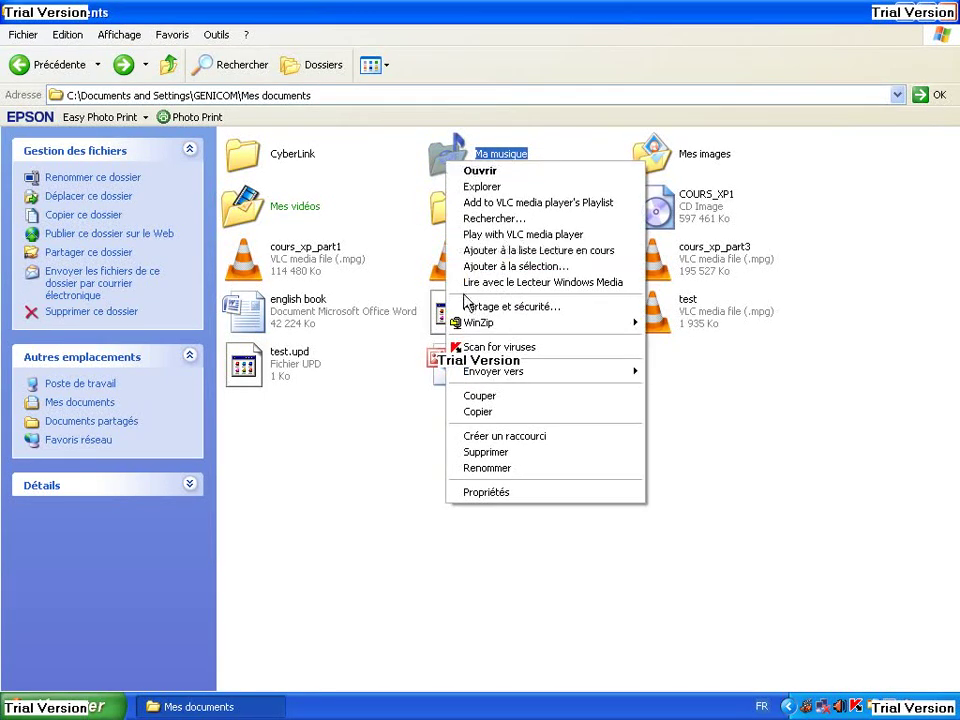
pyautogui.click(468, 492)
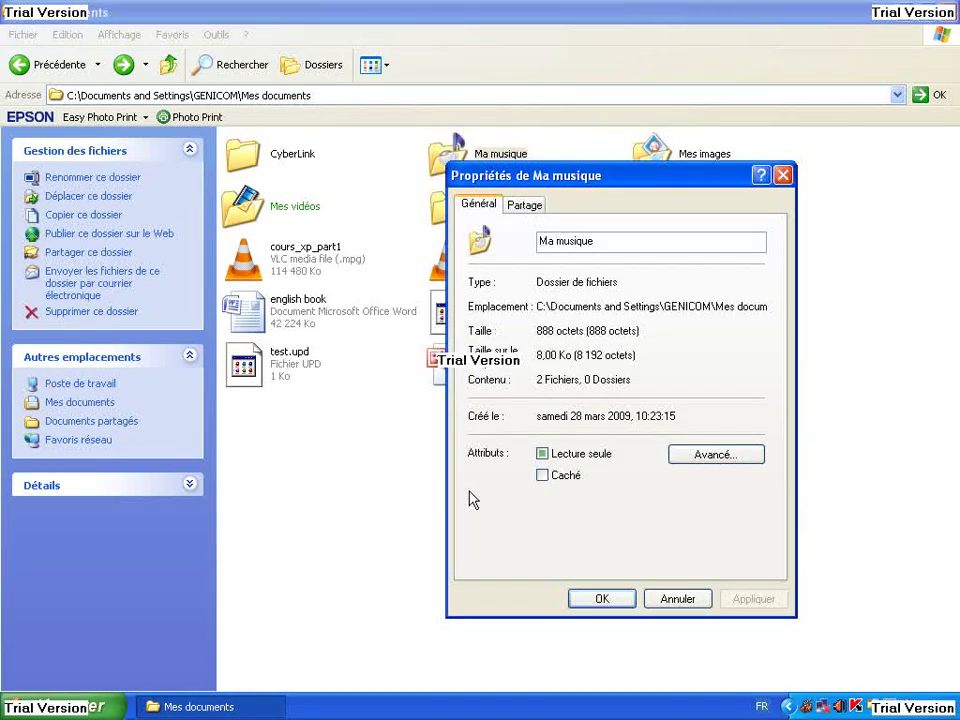
pyautogui.click(686, 456)
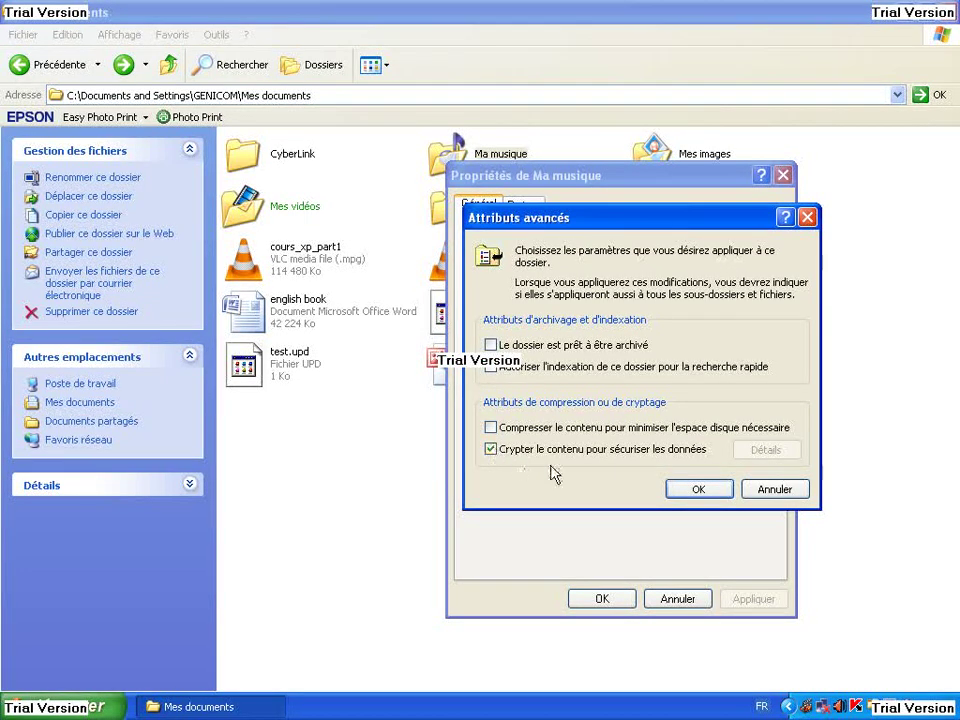
pyautogui.click(690, 489)
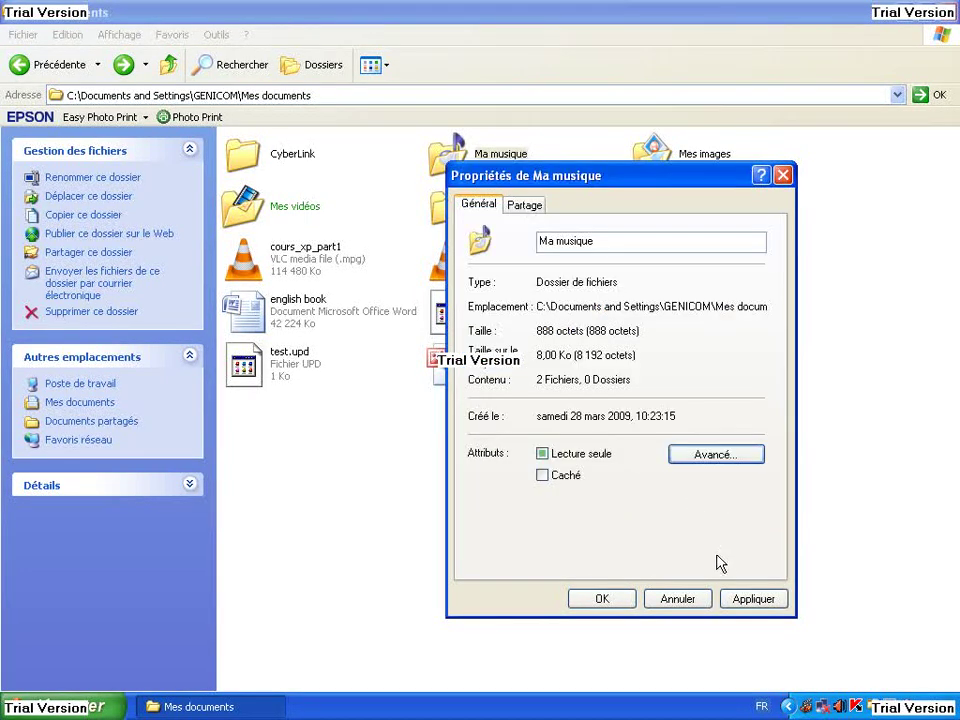
pyautogui.click(737, 599)
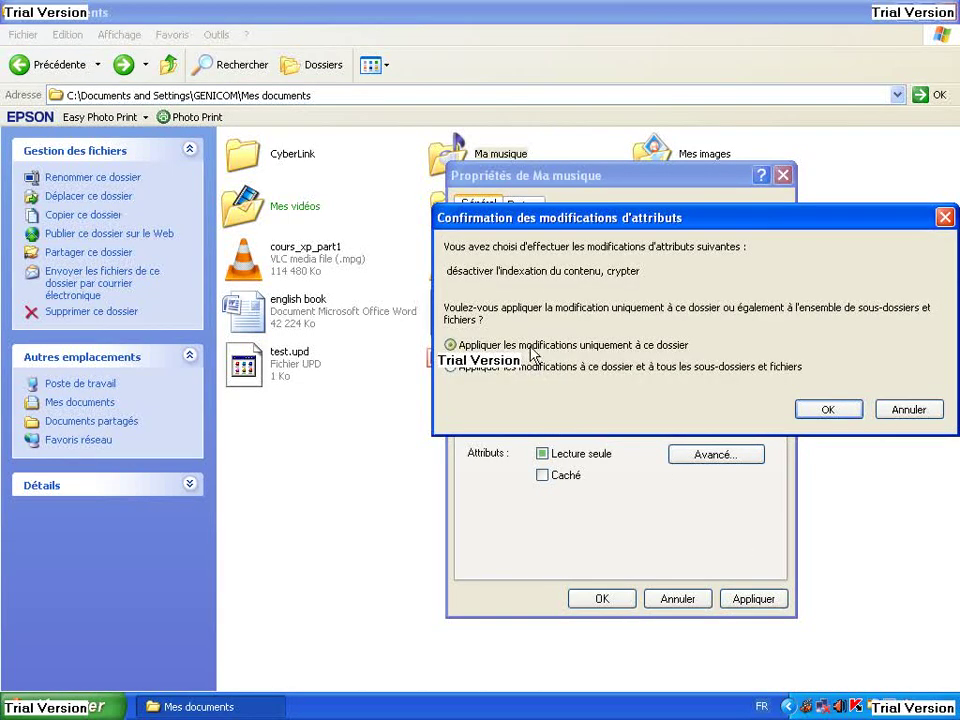
pyautogui.click(811, 419)
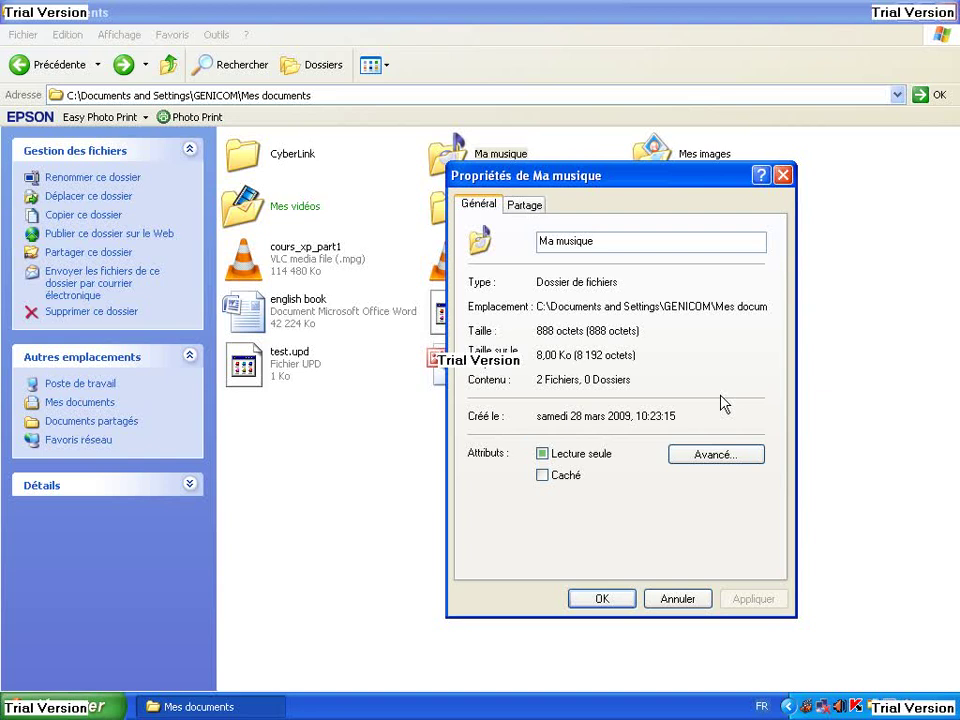
pyautogui.click(598, 600)
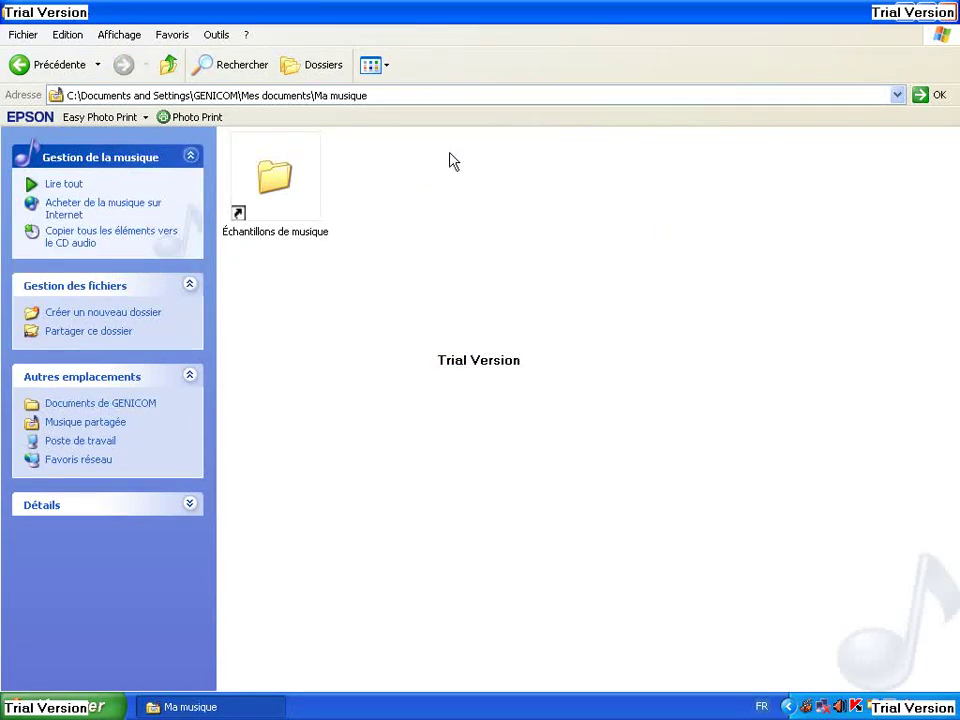
# - Look at the files in the Échantillons de musique folder inside Ma musique, and return to Mes documents
pyautogui.doubleClick(285, 180)
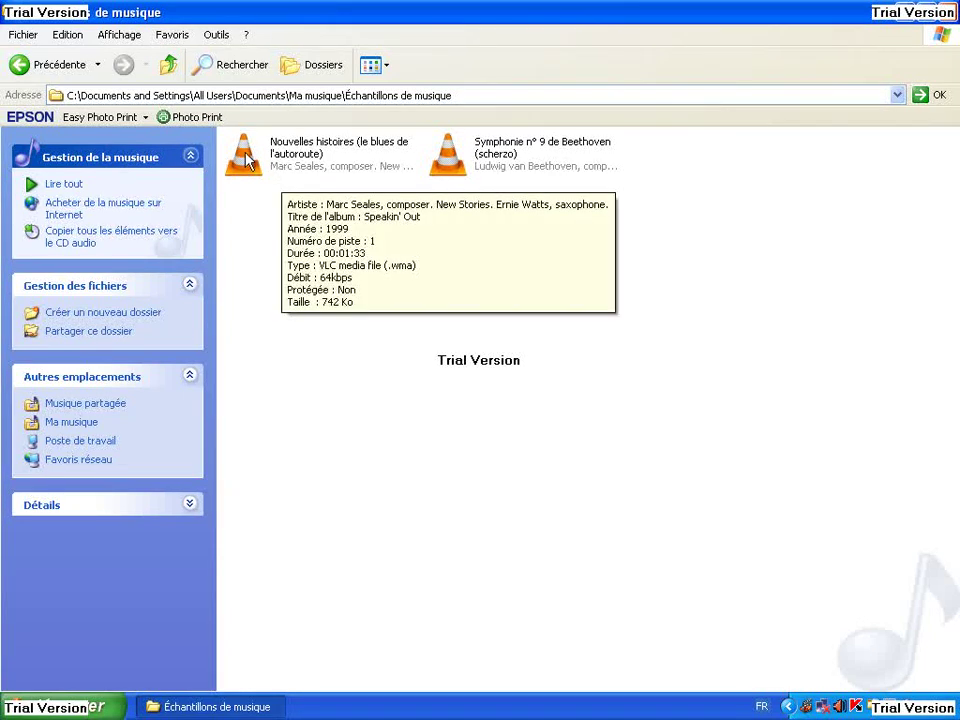
pyautogui.click(26, 78)
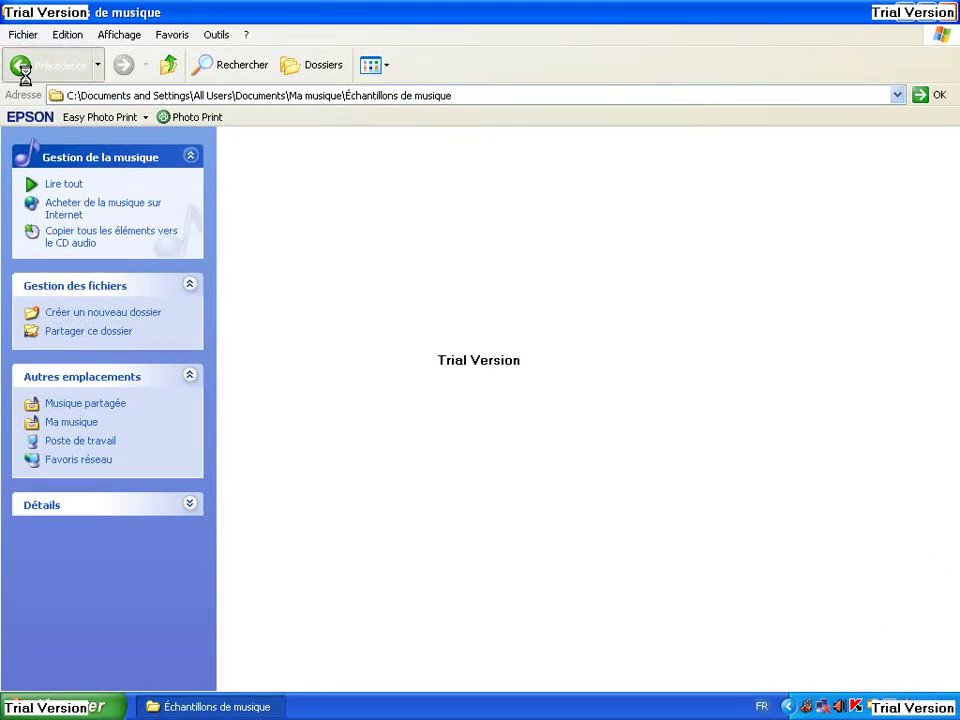
pyautogui.click(26, 80)
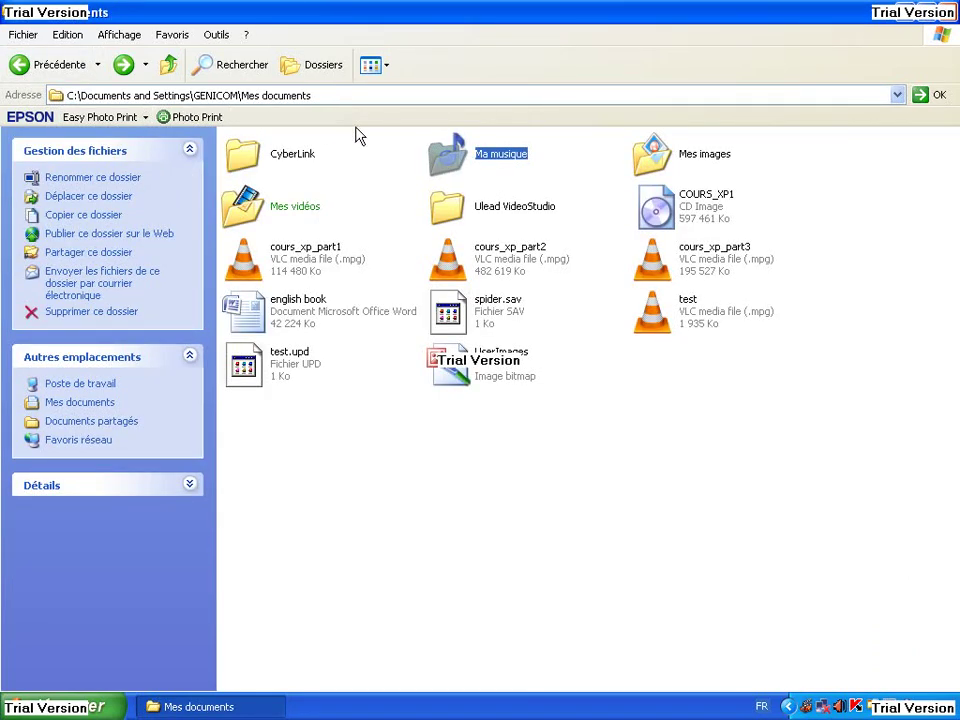
# - Clear the ready-for-archiving attribute of the Ma musique folder with encryption on, applying it to this folder only, and close its properties
pyautogui.rightClick(450, 161)
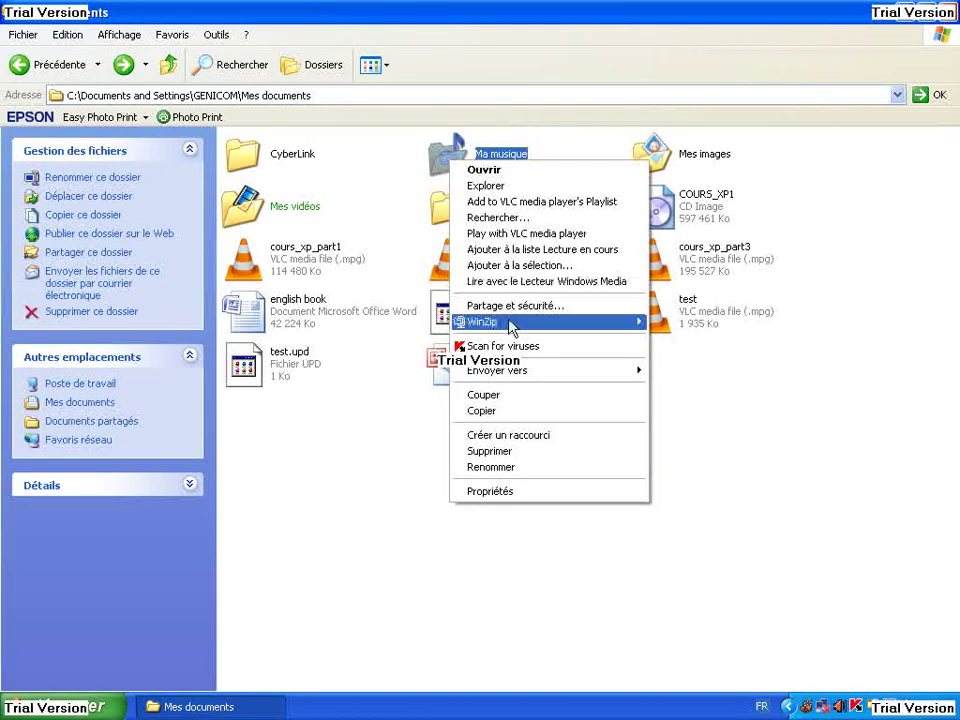
pyautogui.click(515, 493)
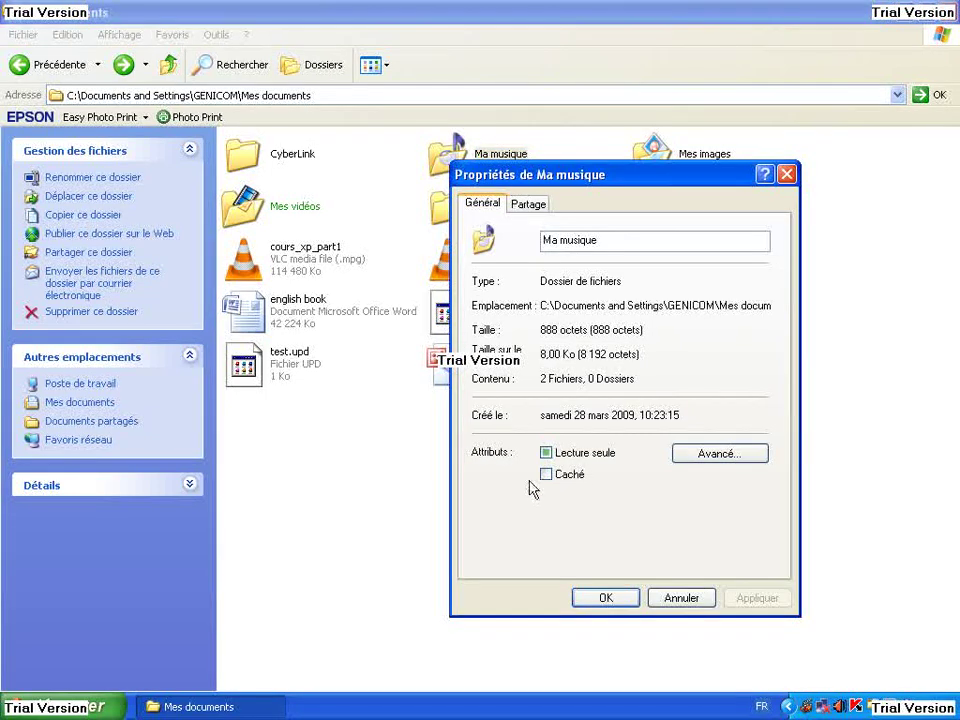
pyautogui.click(699, 457)
pyautogui.click(494, 448)
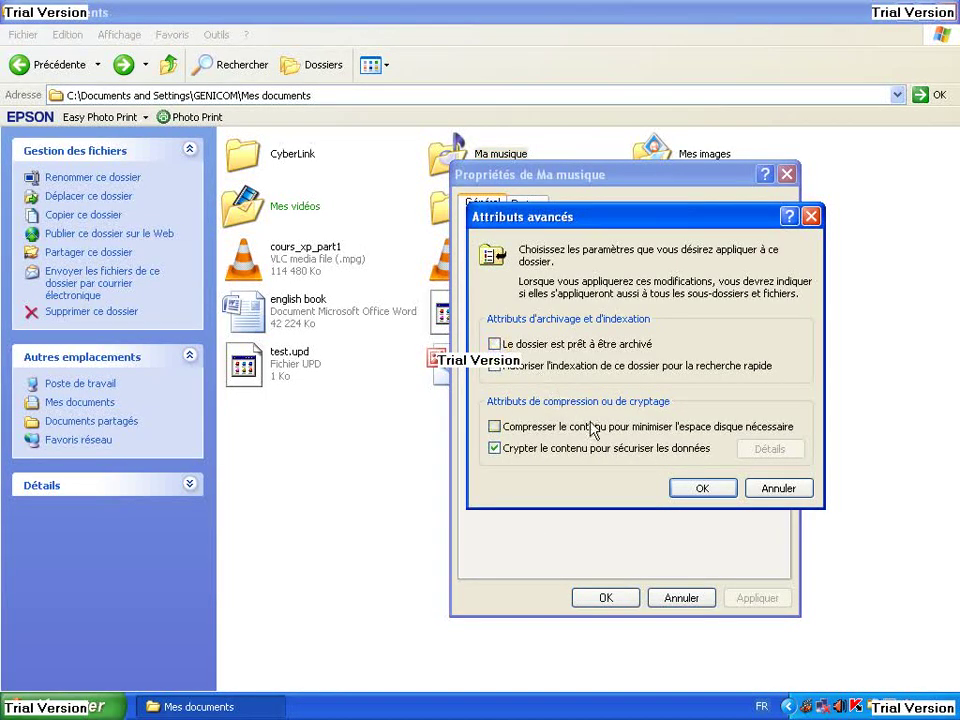
pyautogui.click(700, 488)
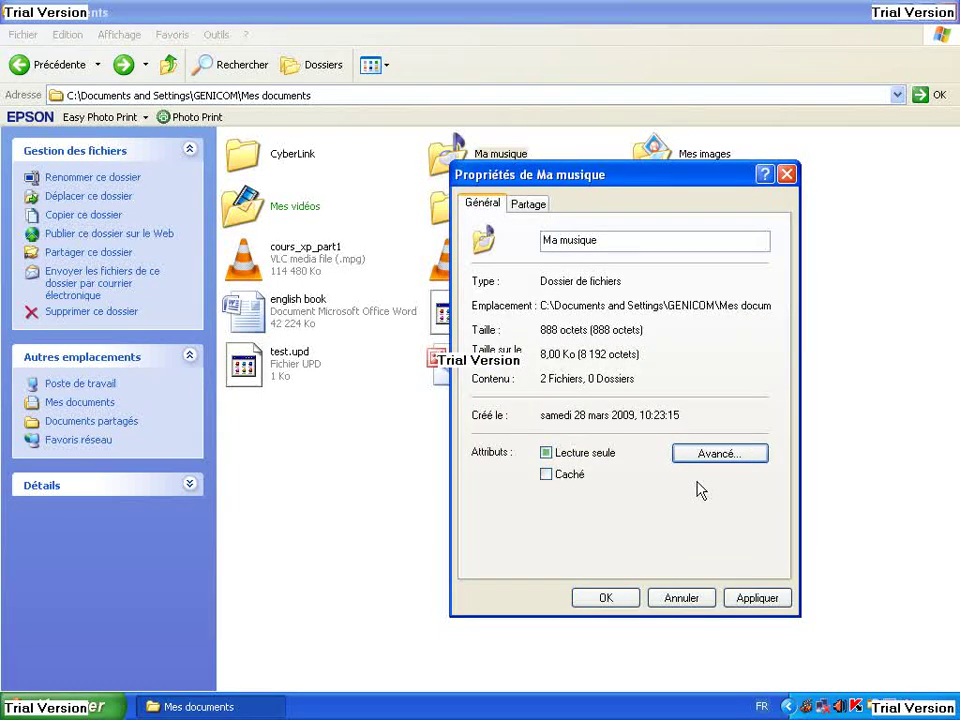
pyautogui.click(755, 600)
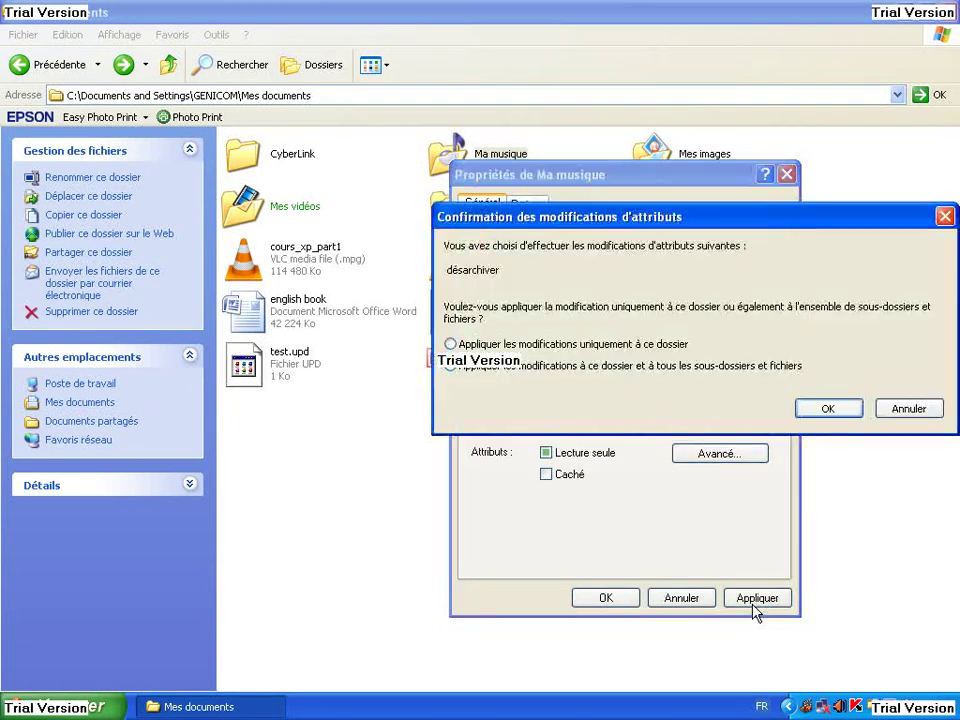
pyautogui.click(526, 349)
pyautogui.click(826, 411)
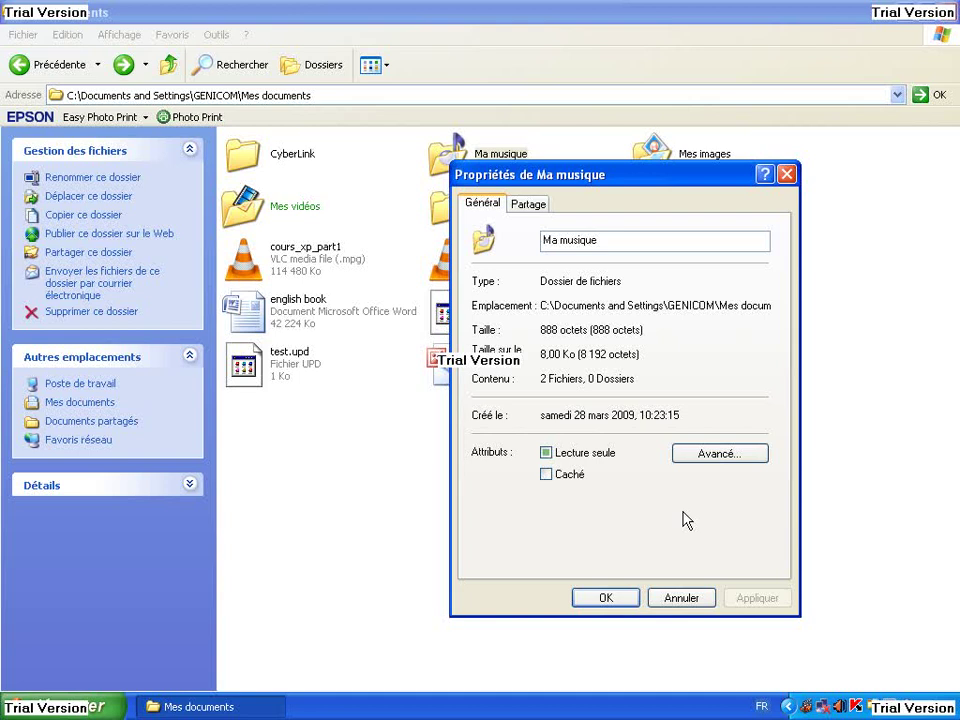
pyautogui.click(603, 598)
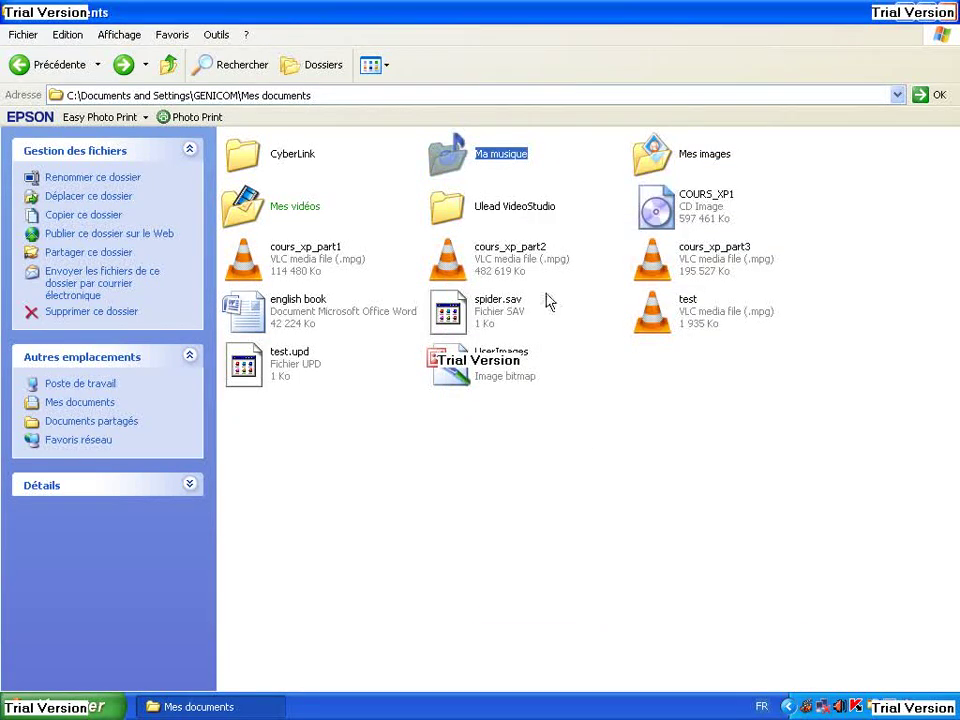
# - Open Ma musique, look inside its Échantillons de musique folder, and return to Mes documents
pyautogui.doubleClick(466, 172)
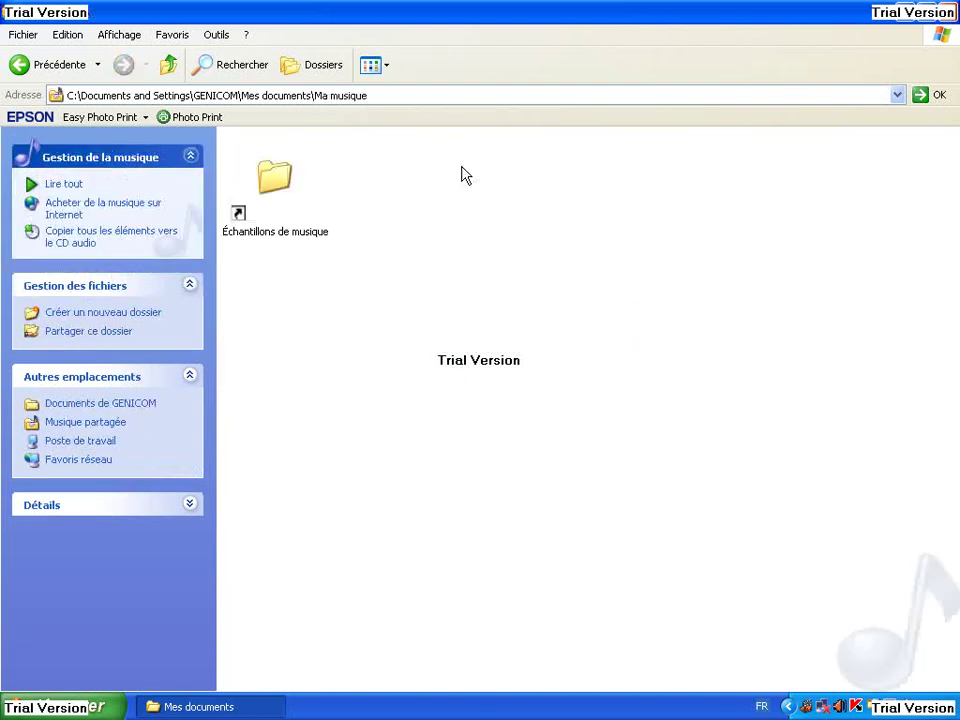
pyautogui.doubleClick(280, 189)
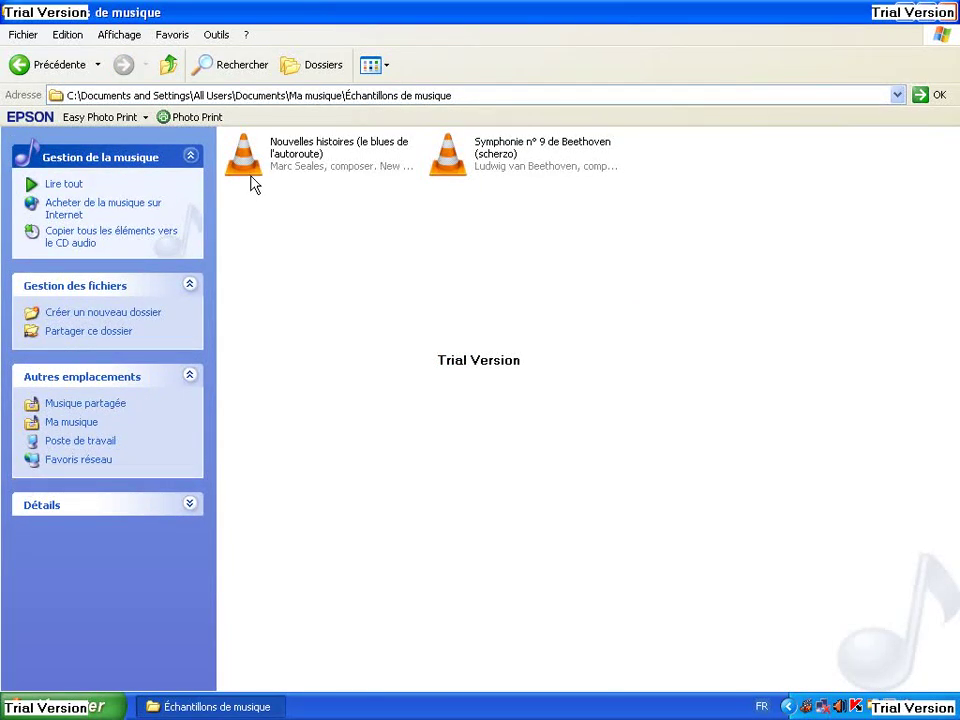
pyautogui.click(62, 65)
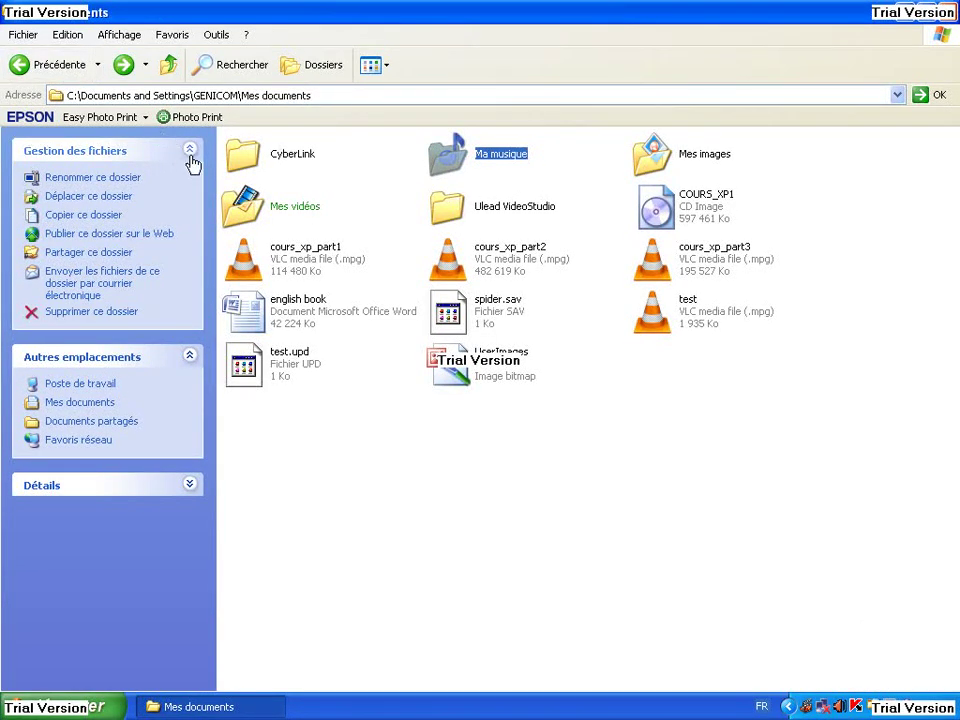
# - Mark the Mes vidéos folder as ready for archiving with indexing off, applying it to all subfolders and files, and close its properties
pyautogui.rightClick(247, 212)
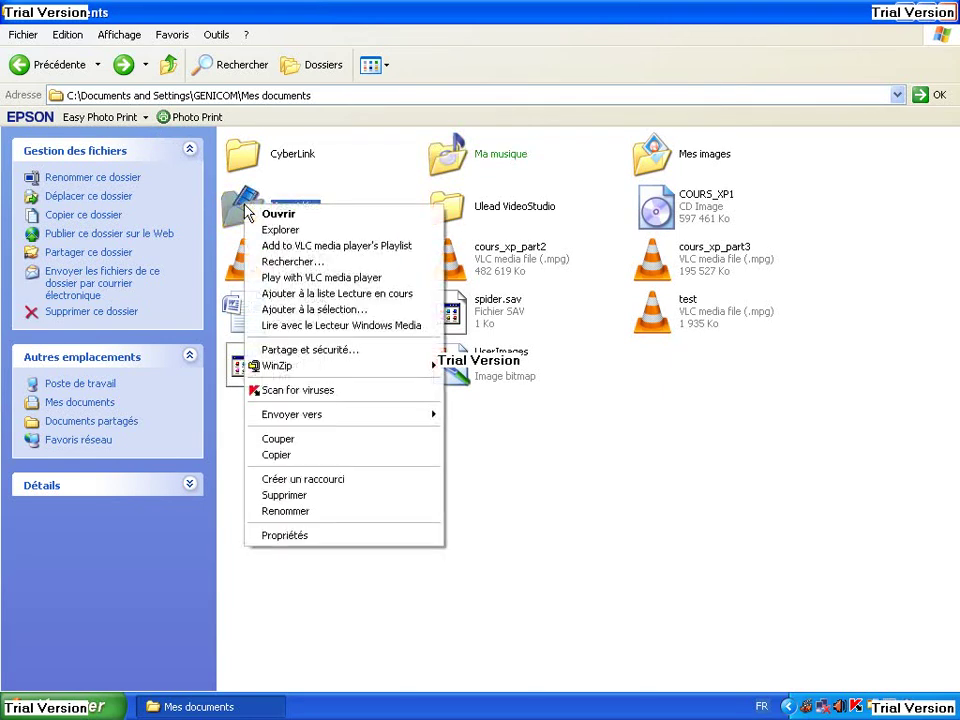
pyautogui.click(306, 537)
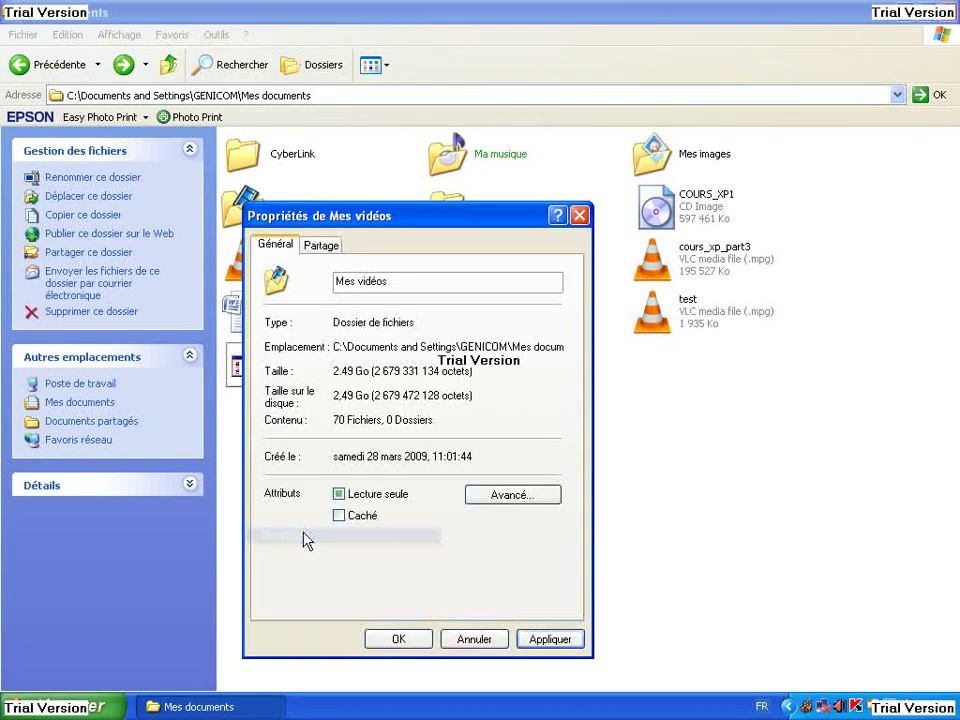
pyautogui.click(484, 497)
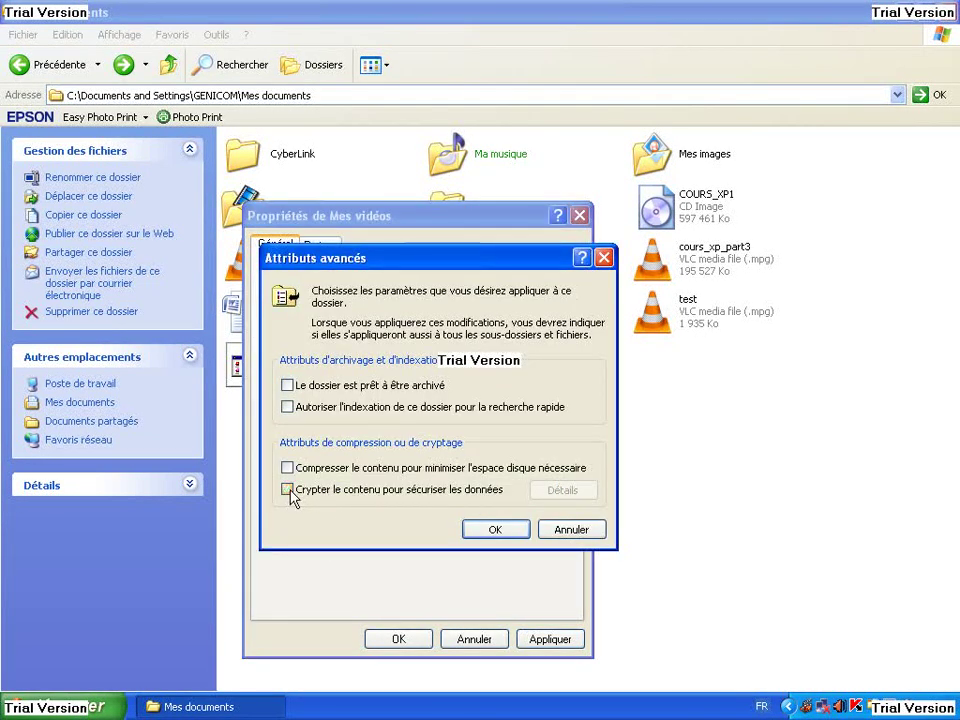
pyautogui.click(287, 385)
pyautogui.click(497, 530)
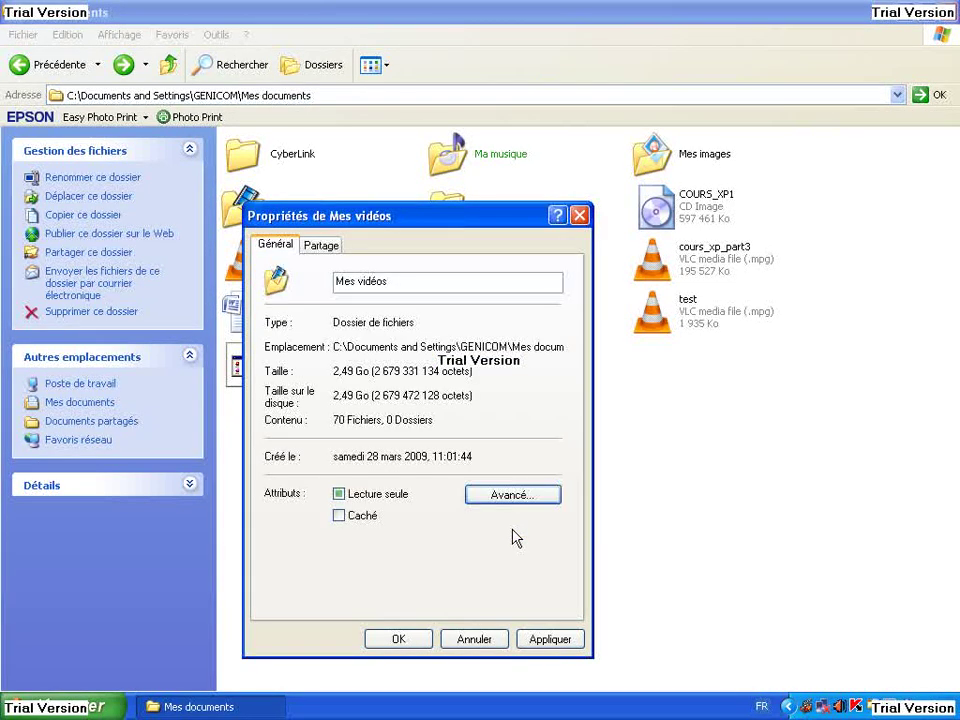
pyautogui.click(550, 639)
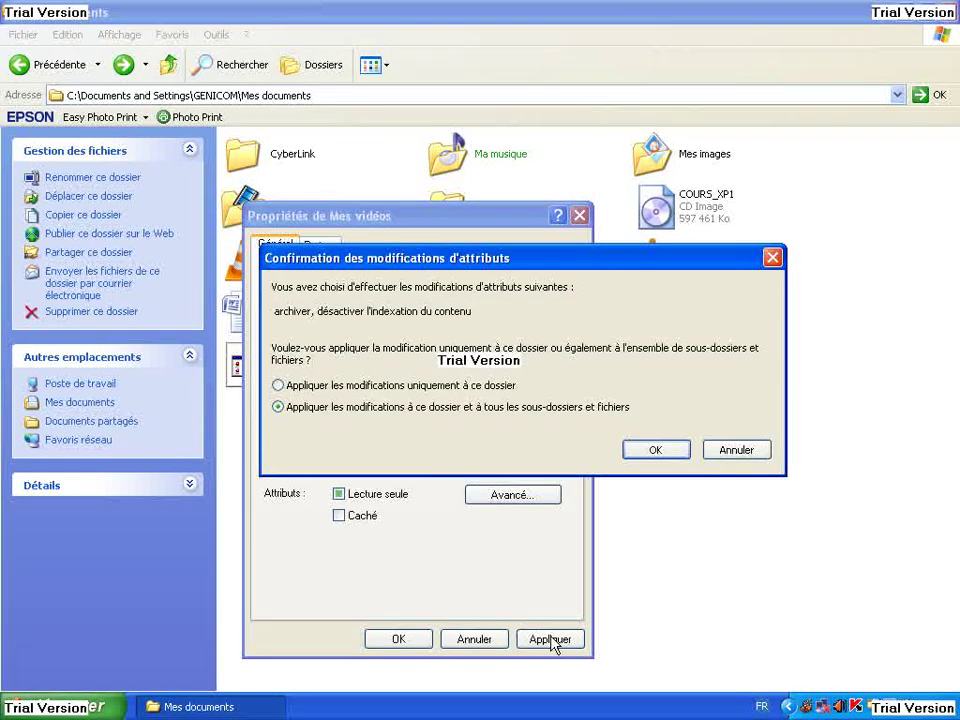
pyautogui.click(651, 451)
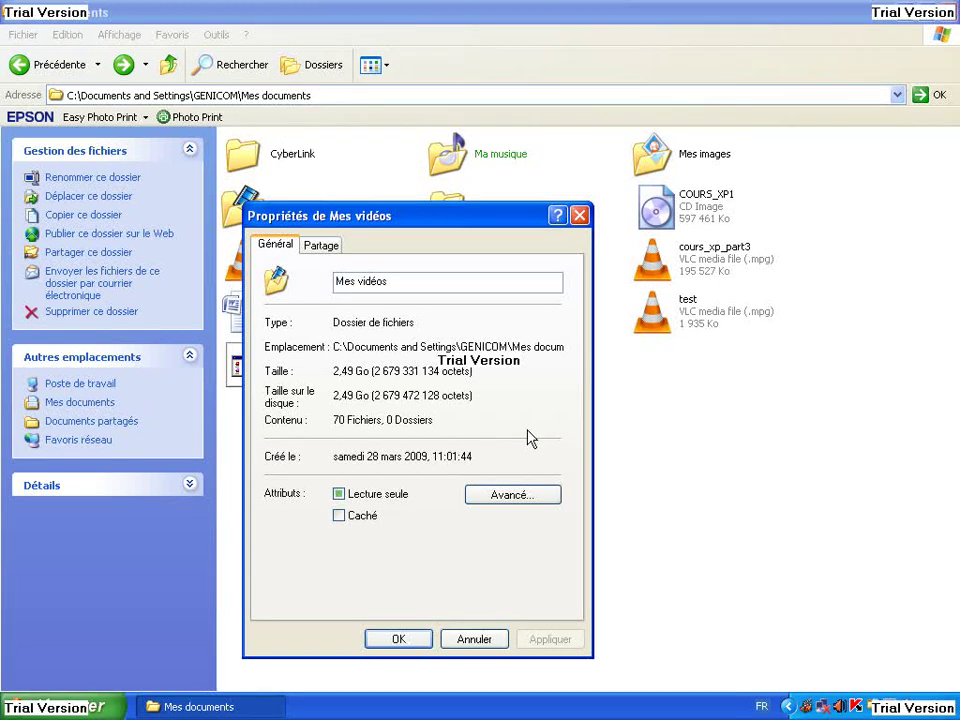
pyautogui.click(405, 639)
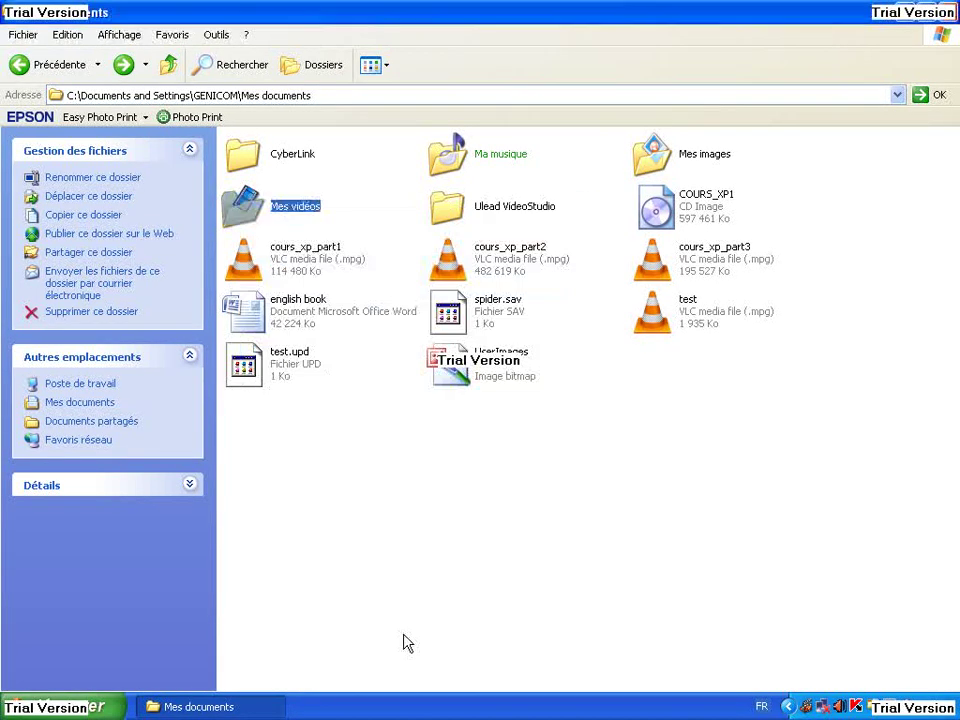
# - Turn on content encryption in the Ma musique folder's advanced attributes, accept the properties, and deselect the folder
pyautogui.click(499, 158)
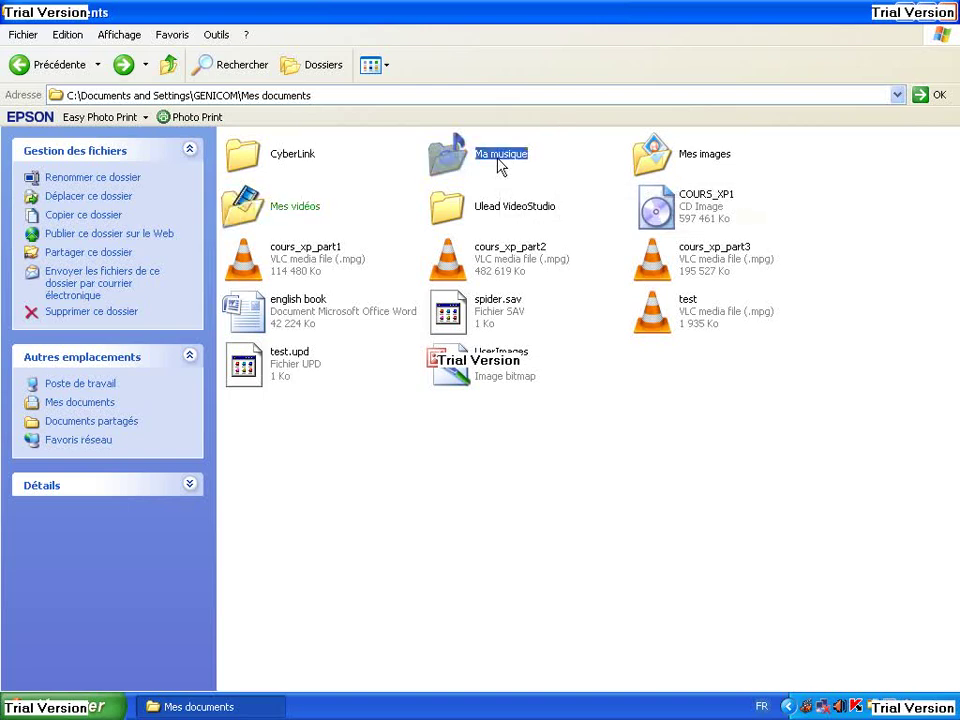
pyautogui.rightClick(447, 164)
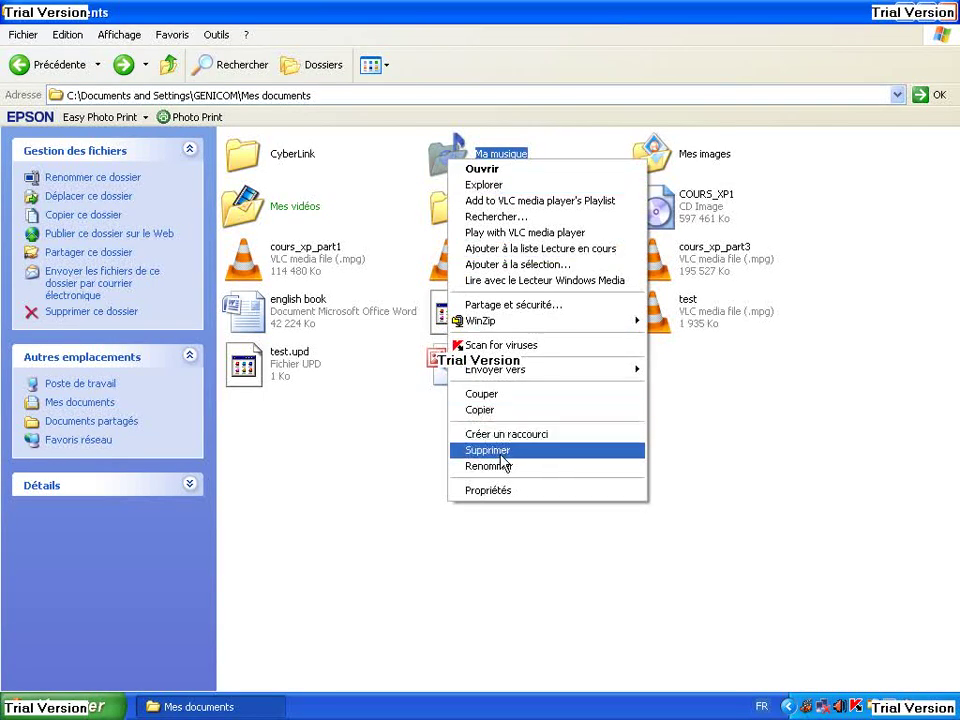
pyautogui.click(497, 490)
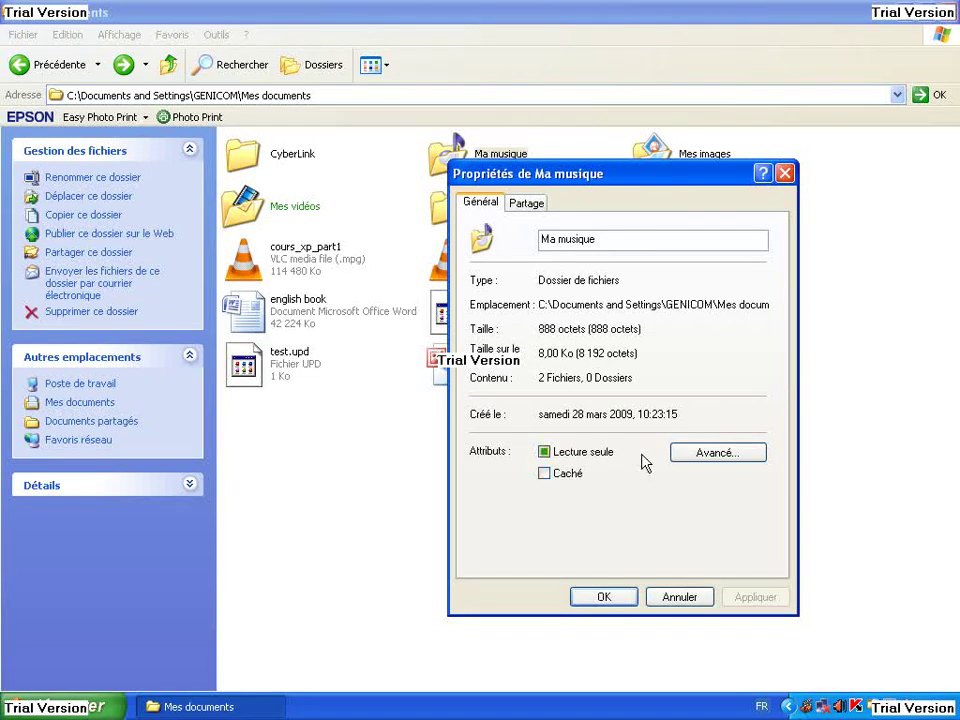
pyautogui.click(690, 454)
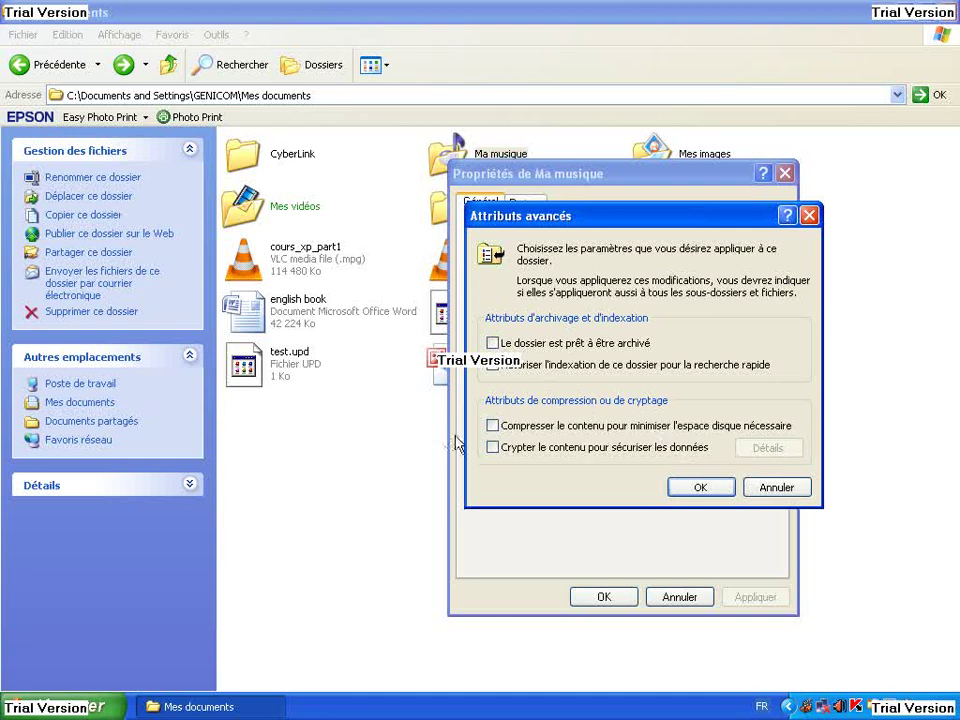
pyautogui.click(493, 447)
pyautogui.click(678, 489)
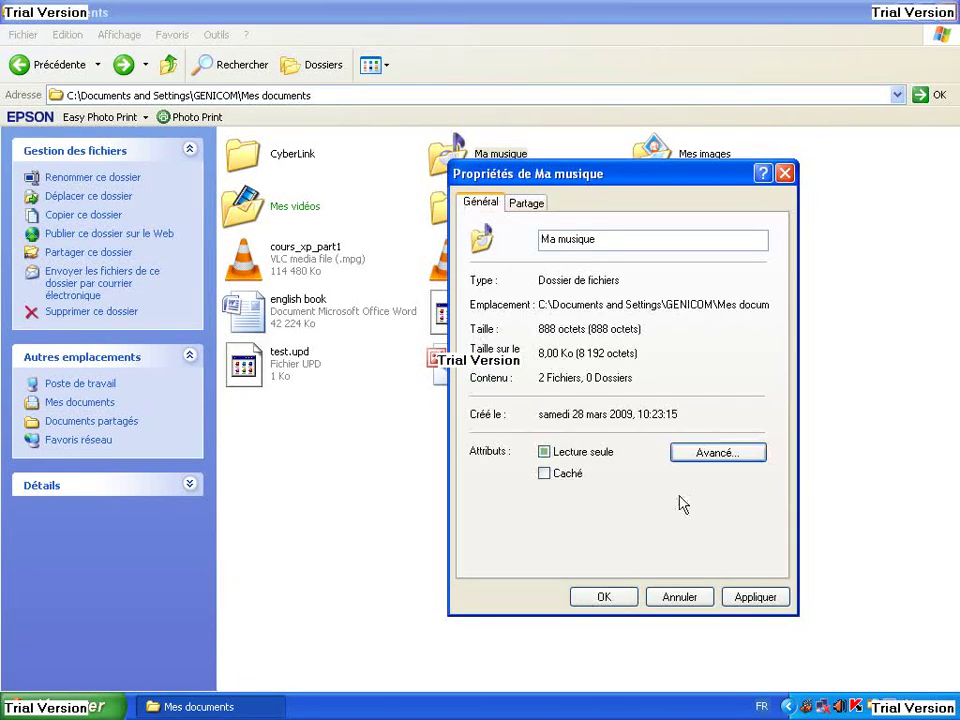
pyautogui.click(605, 598)
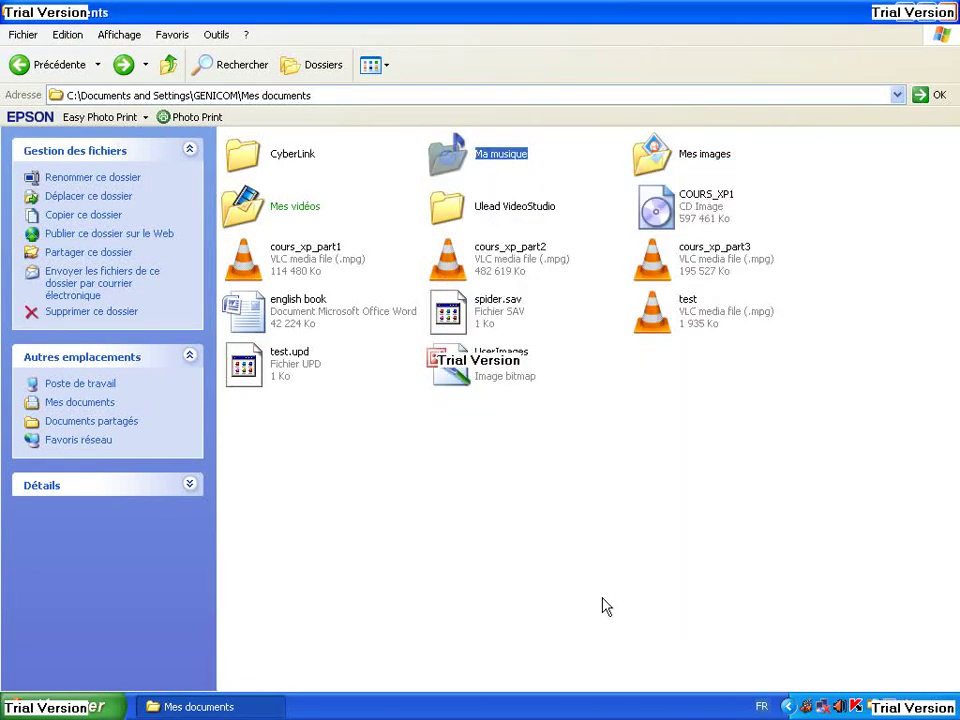
pyautogui.click(600, 515)
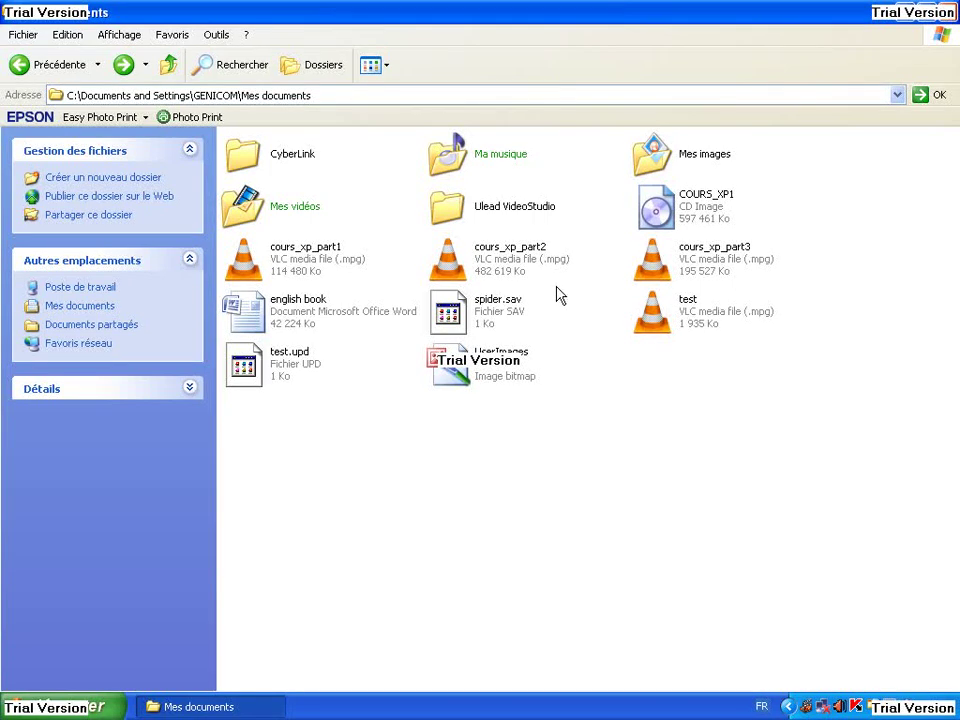
# - Go back to Poste de travail, close its window, and switch to Windows Movie Maker
pyautogui.click(46, 68)
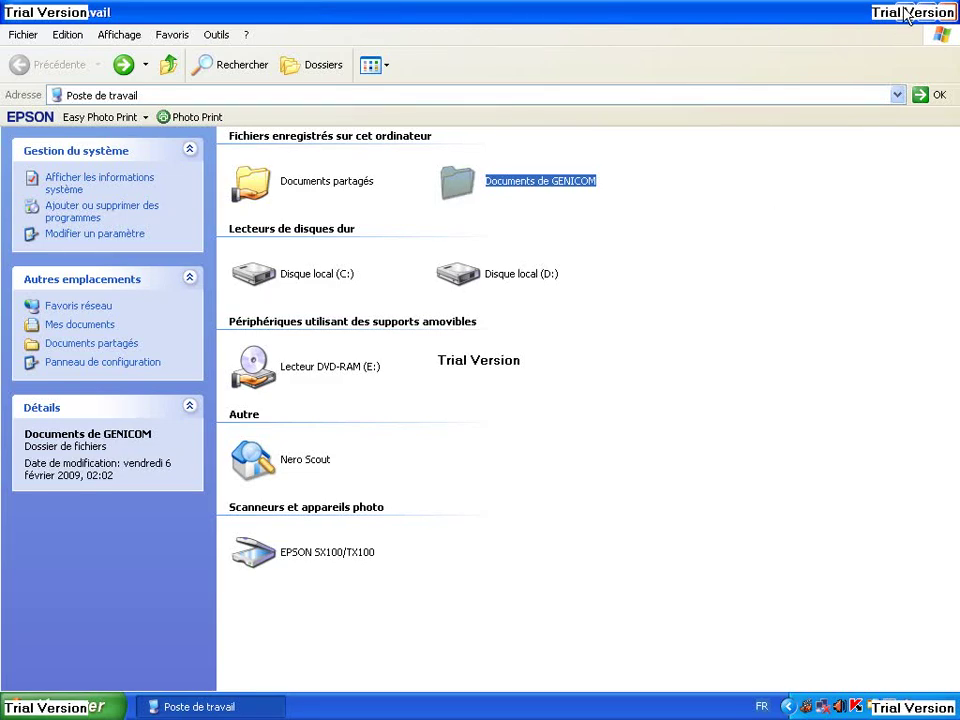
pyautogui.click(946, 14)
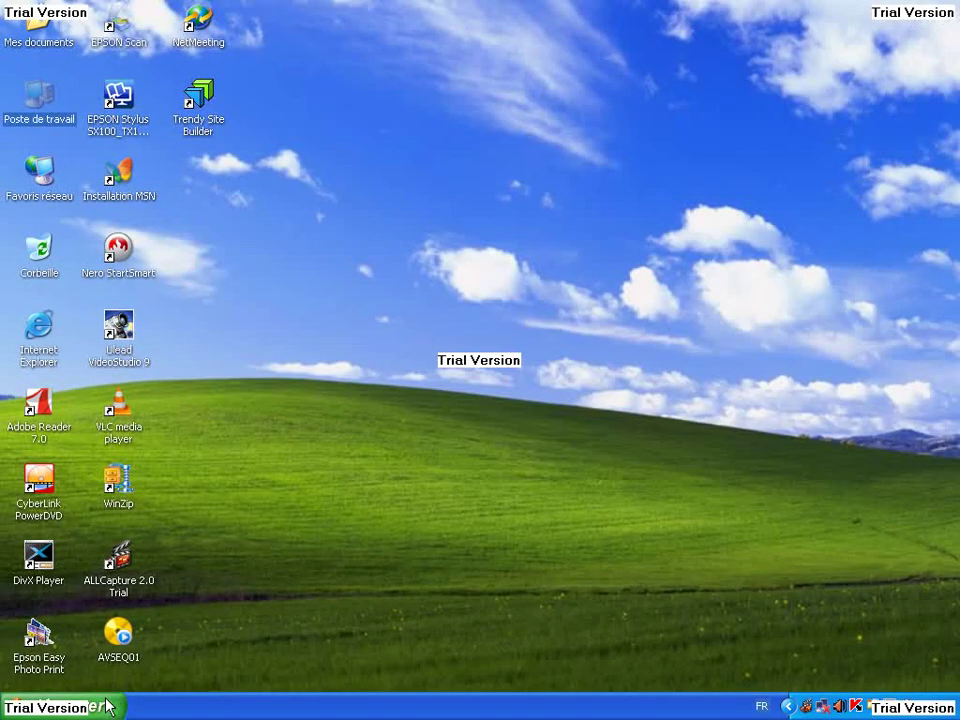
pyautogui.click(45, 707)
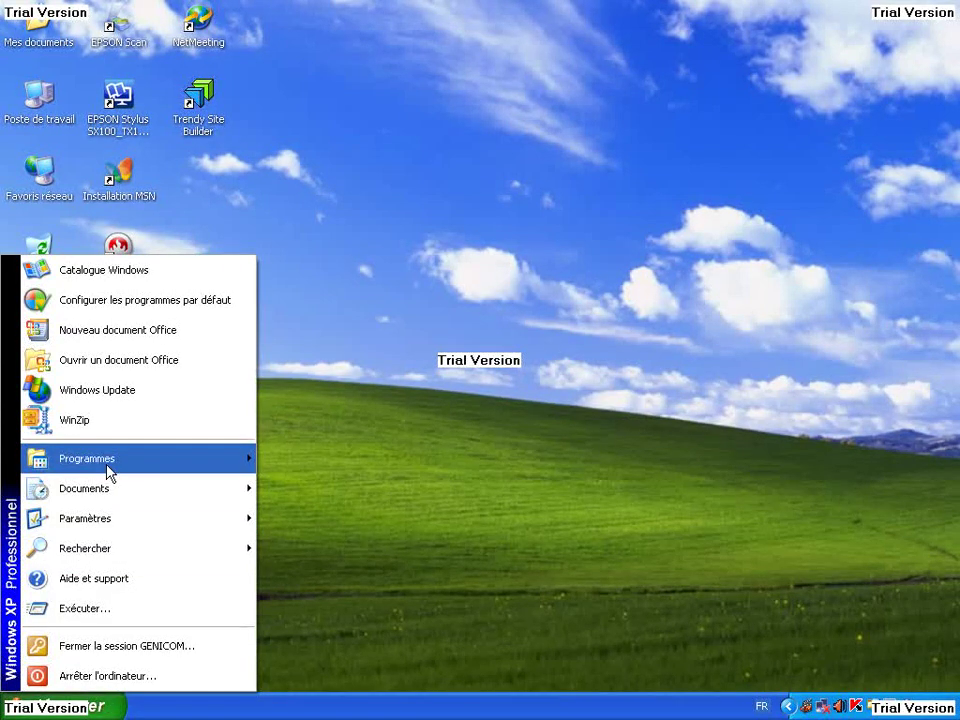
pyautogui.moveTo(165, 467)
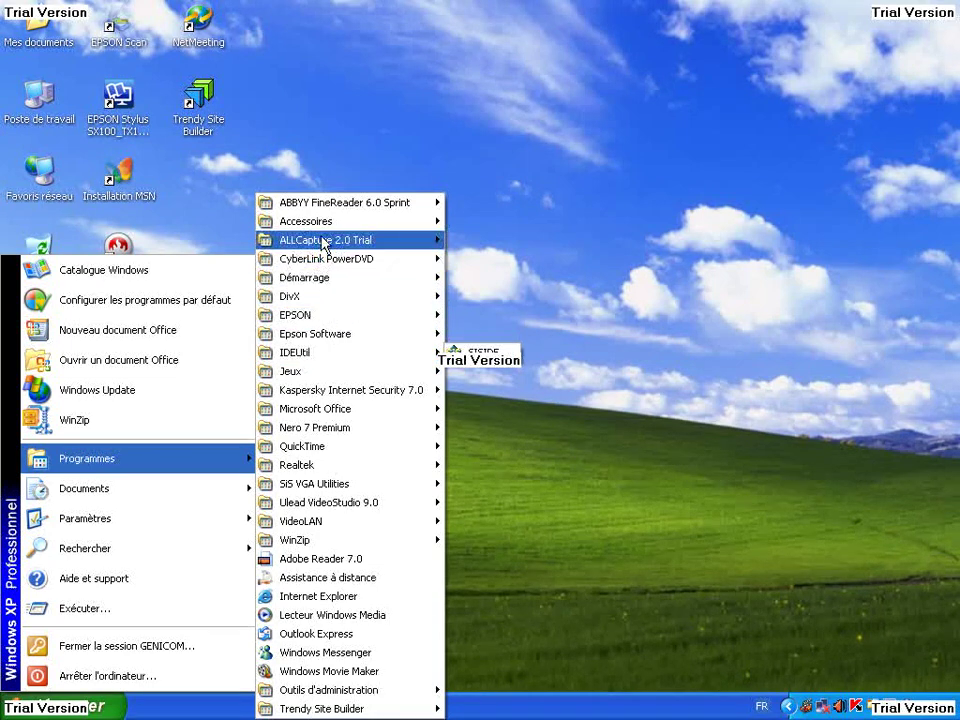
pyautogui.click(344, 672)
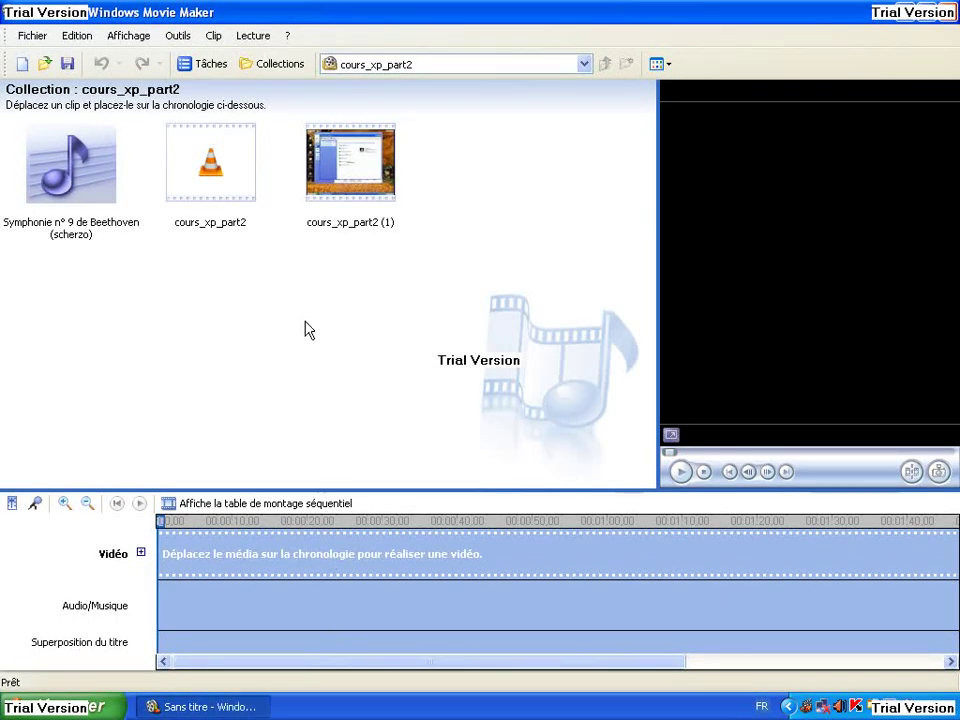
# - Combine the clips cours_xp_part2 and cours_xp_part2 (1) in the collection into a single clip
pyautogui.click(215, 178)
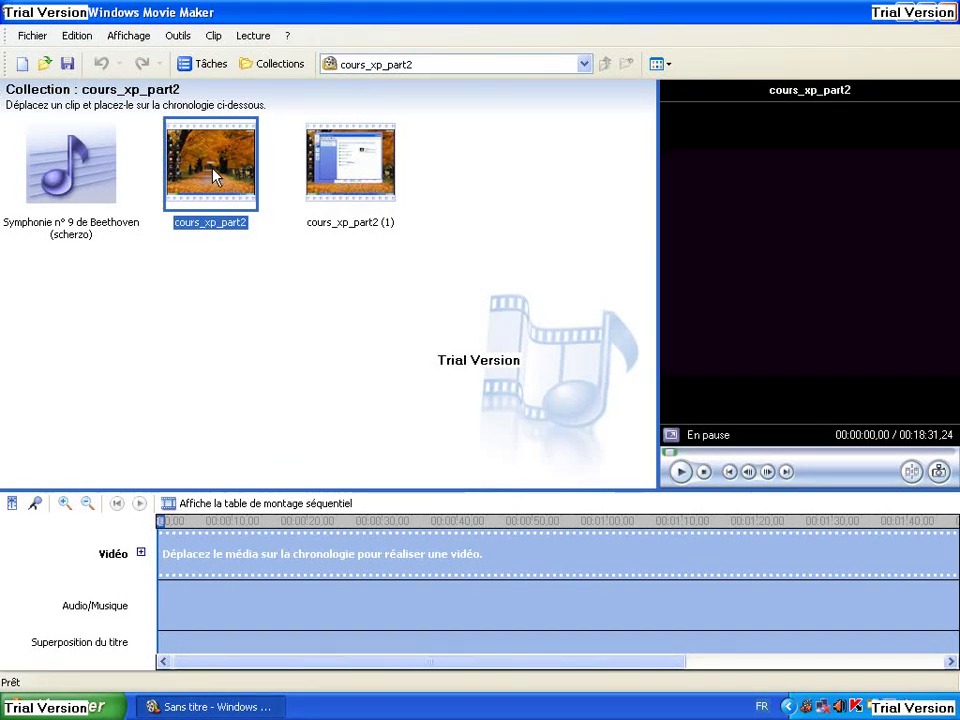
pyautogui.keyDown('ctrl'); pyautogui.click(362, 163); pyautogui.keyUp('ctrl')
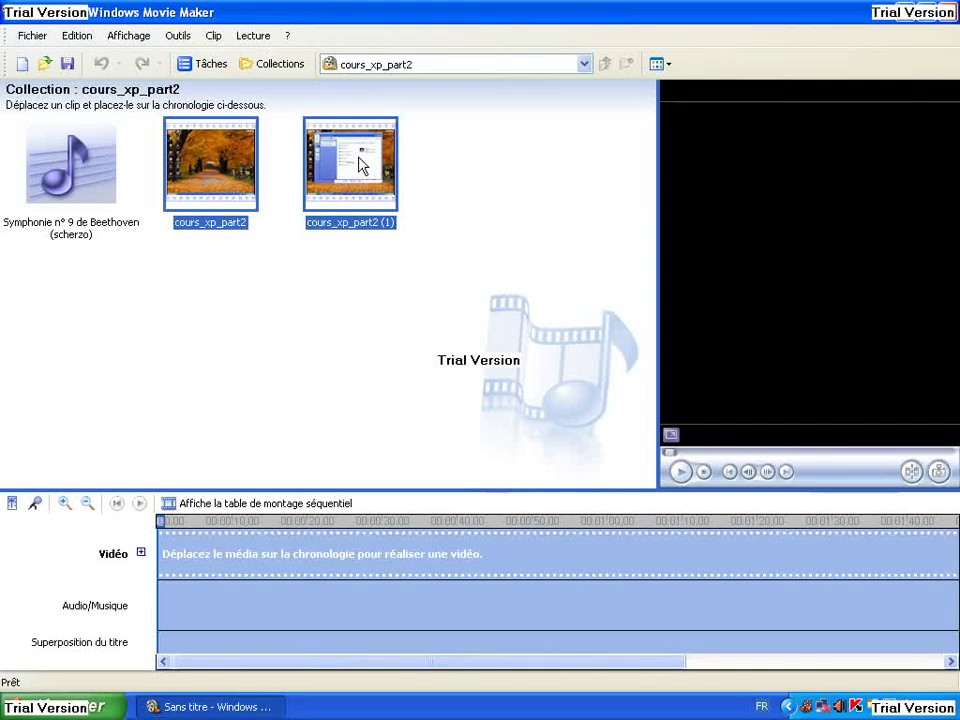
pyautogui.rightClick(362, 163)
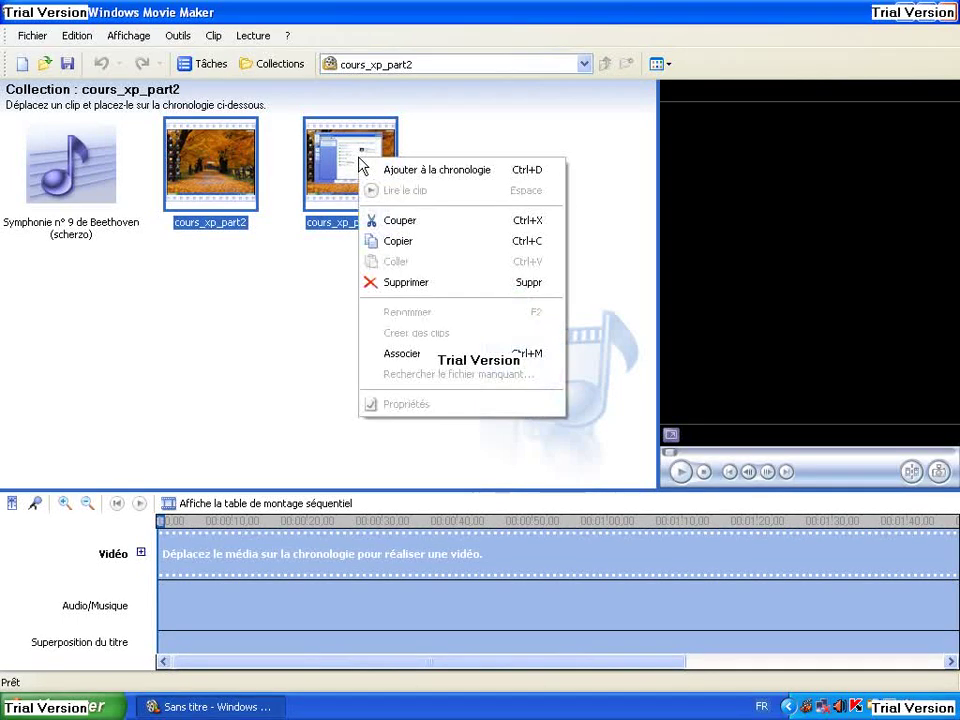
pyautogui.click(401, 355)
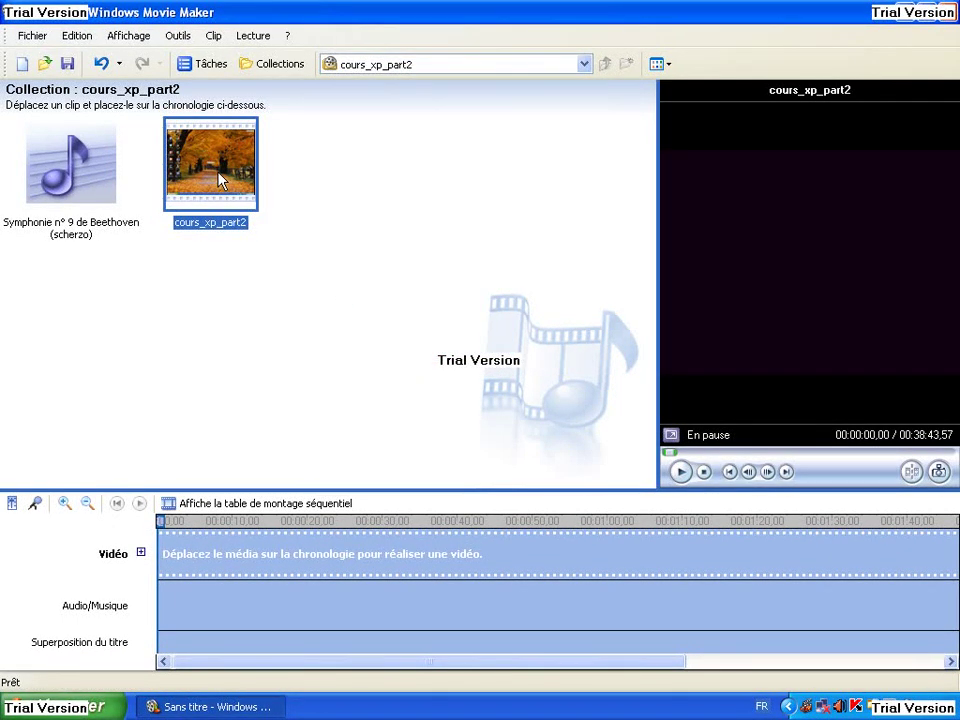
# - Add the combined cours_xp_part2 clip at the start of the timeline's video track
pyautogui.moveTo(216, 173); pyautogui.dragTo(205, 553)
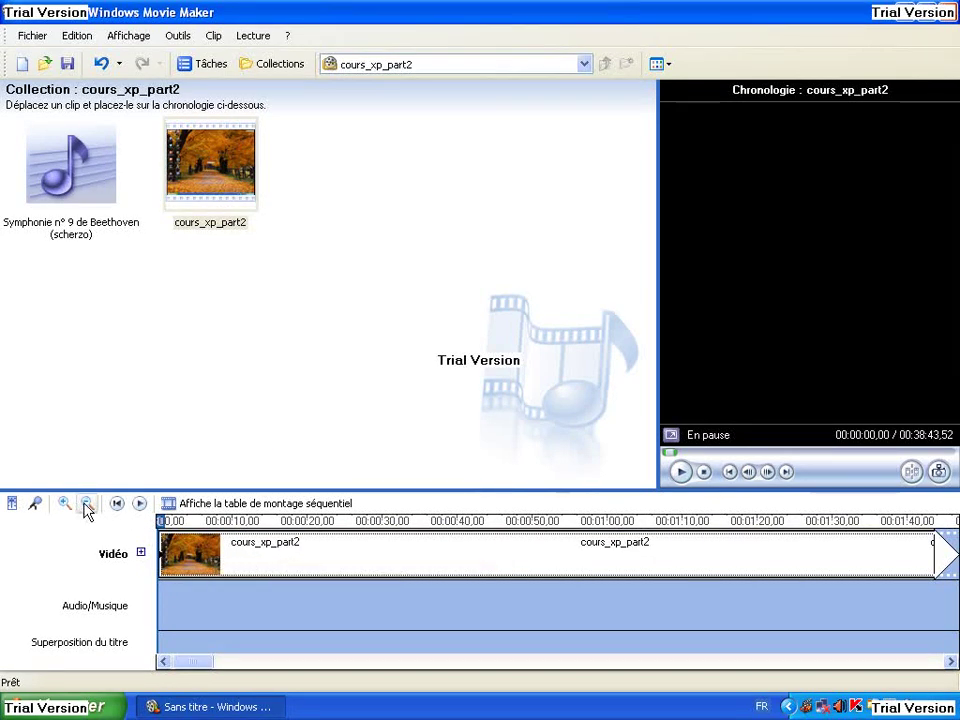
pyautogui.click(86, 505)
pyautogui.click(86, 505)
pyautogui.click(86, 505)
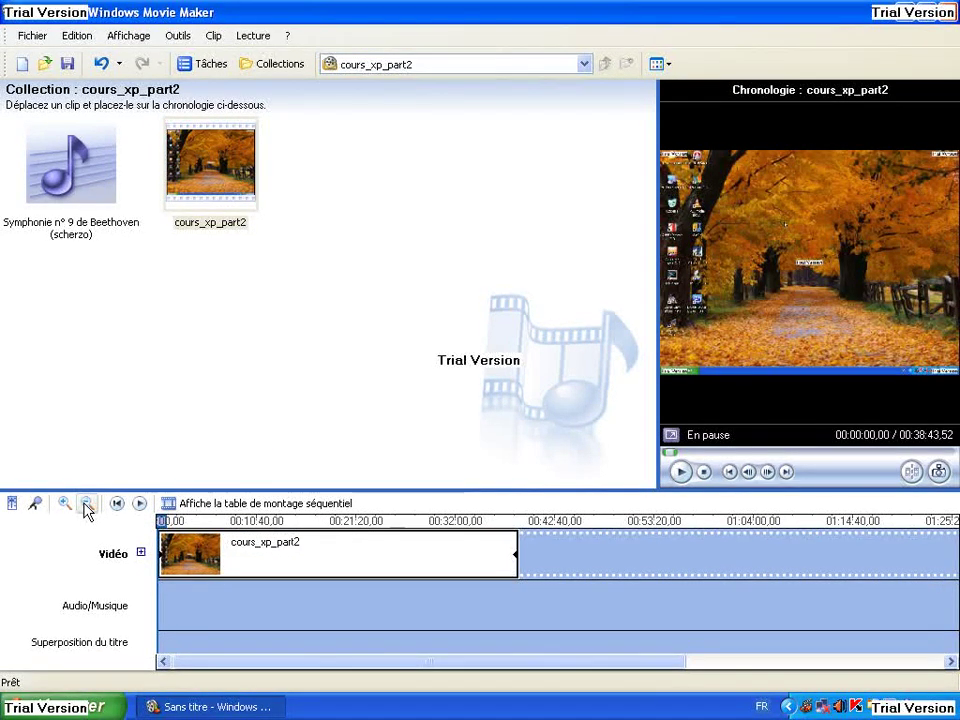
# - Add the Symphonie n° 9 de Beethoven (scherzo) clip four times in a row at the start of the timeline's Audio/Musique track
pyautogui.click(70, 186)
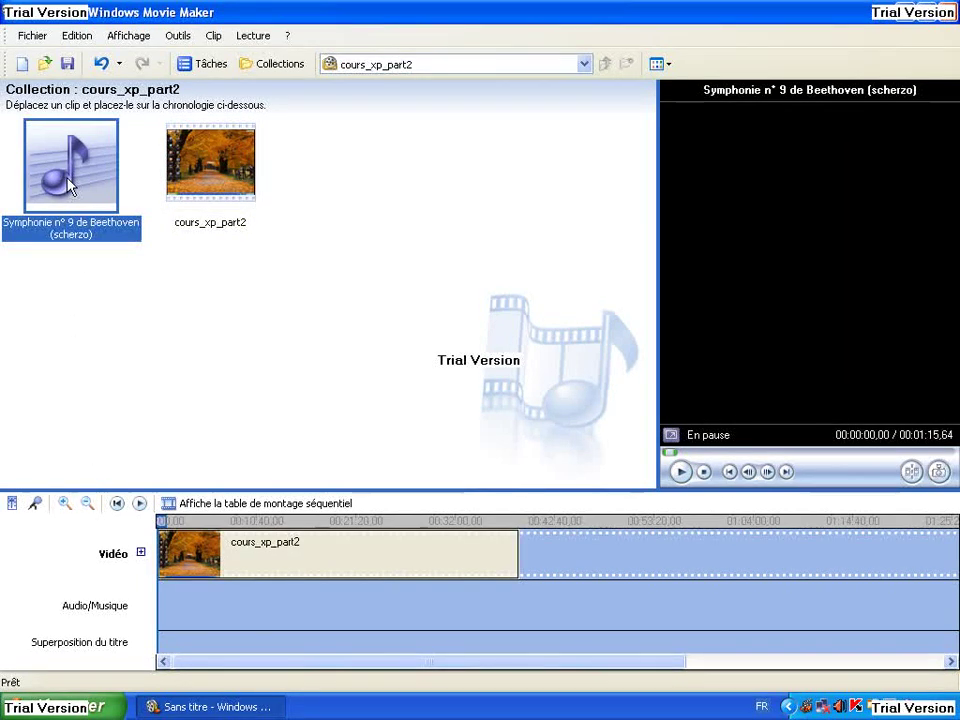
pyautogui.moveTo(70, 186); pyautogui.dragTo(156, 588)
pyautogui.moveTo(71, 193); pyautogui.dragTo(164, 604)
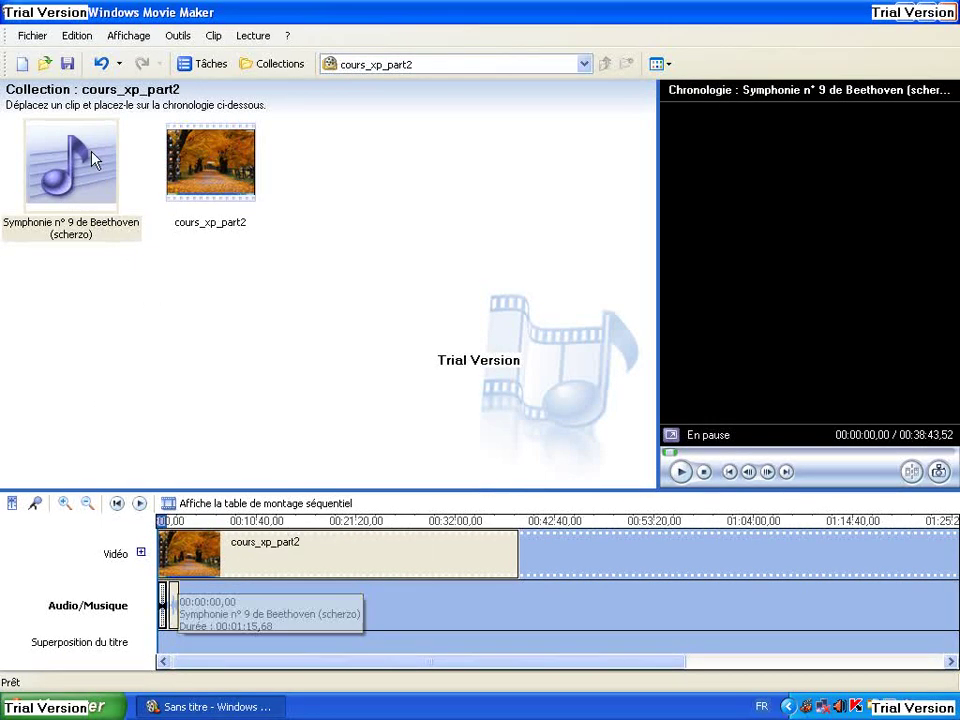
pyautogui.moveTo(93, 160); pyautogui.dragTo(186, 590)
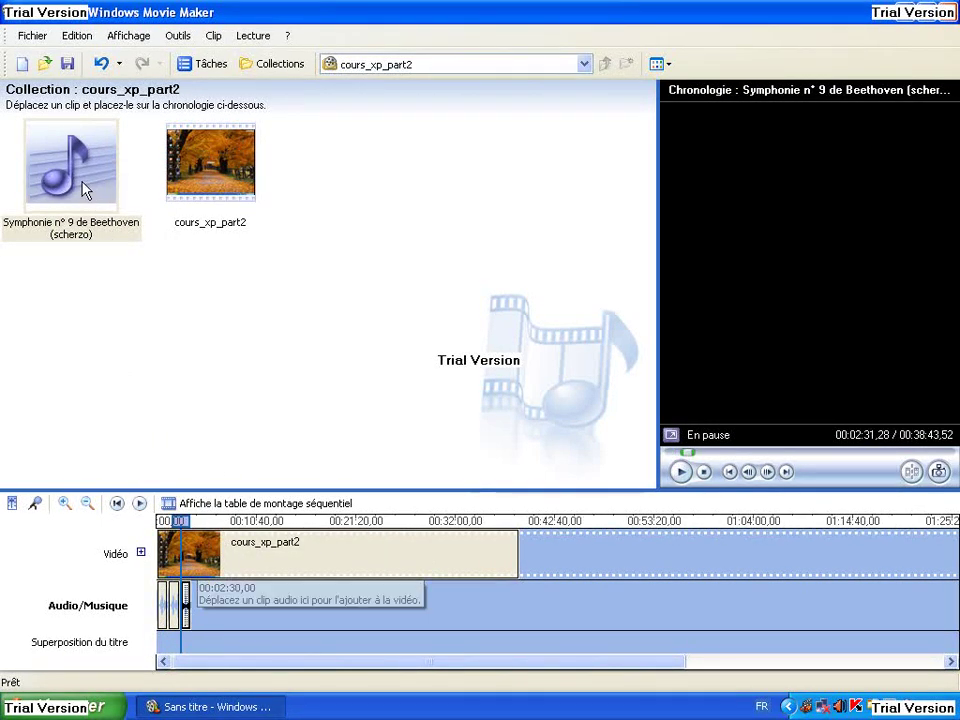
pyautogui.moveTo(84, 190); pyautogui.dragTo(200, 593)
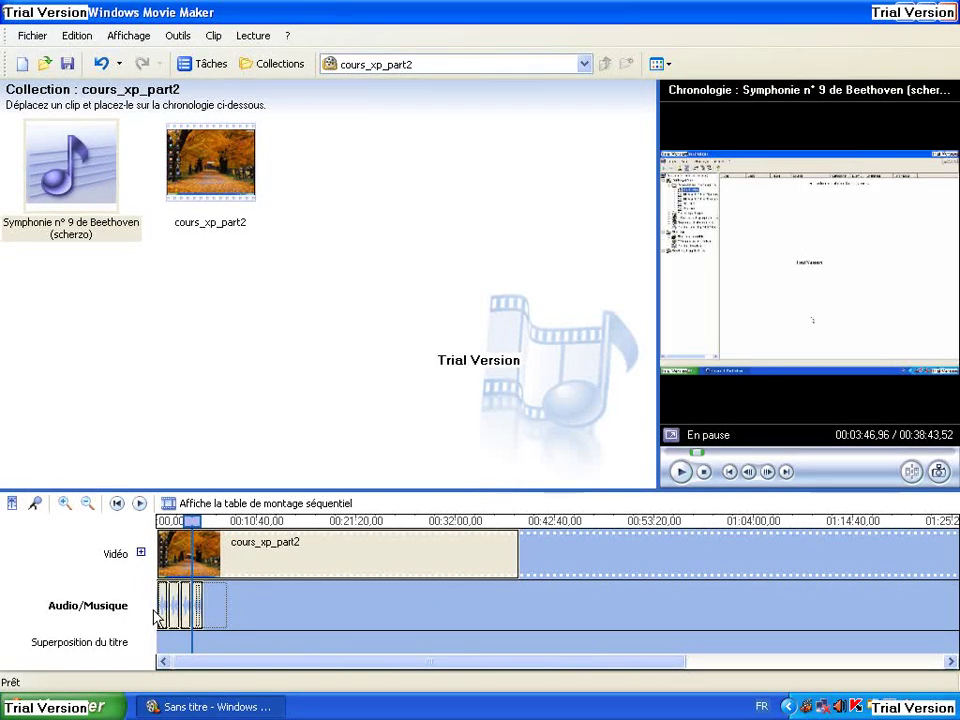
# - Select the four Beethoven clips on the Audio/Musique track and copy them
pyautogui.click(161, 605)
pyautogui.rightClick(175, 597)
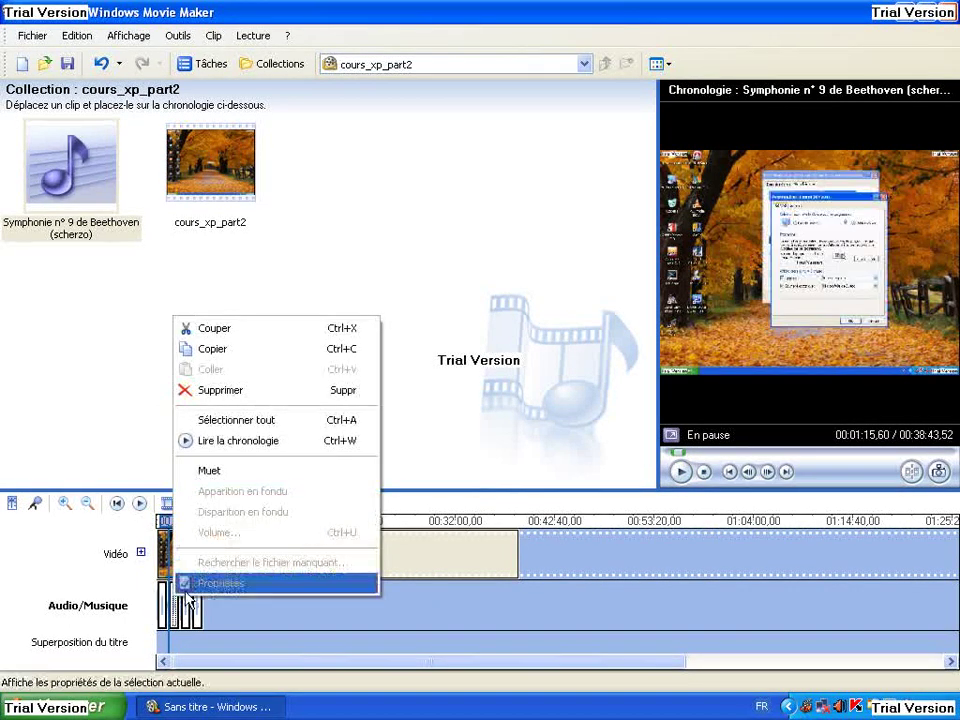
pyautogui.click(212, 348)
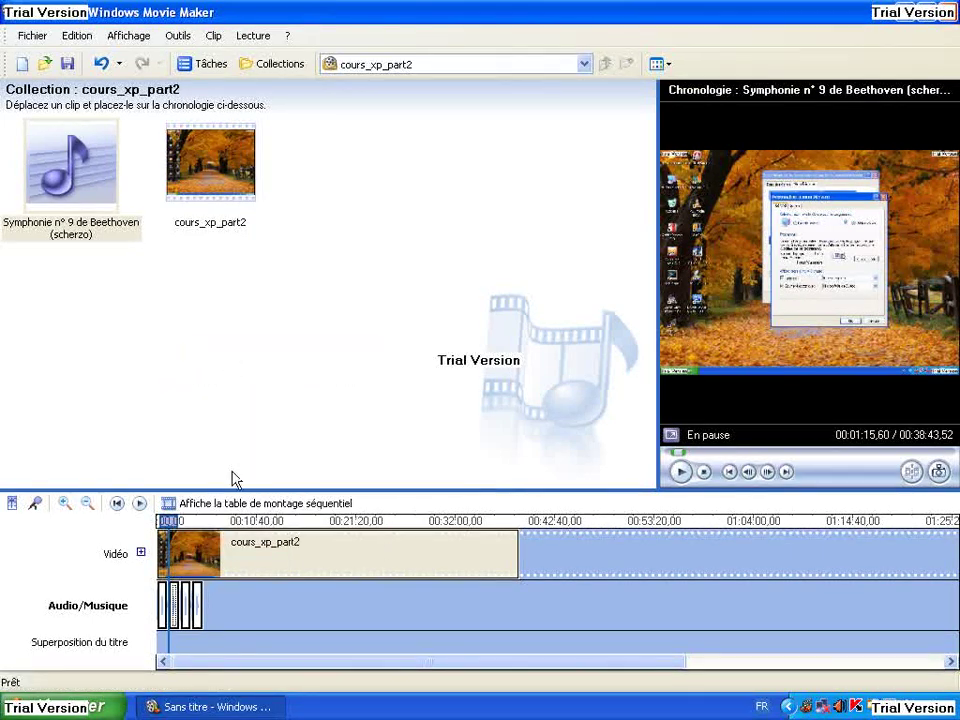
# - Paste the copied group of music clips seven times end to end on the Audio/Musique track to span the cours_xp_part2 video's length
pyautogui.rightClick(222, 597)
pyautogui.click(255, 600)
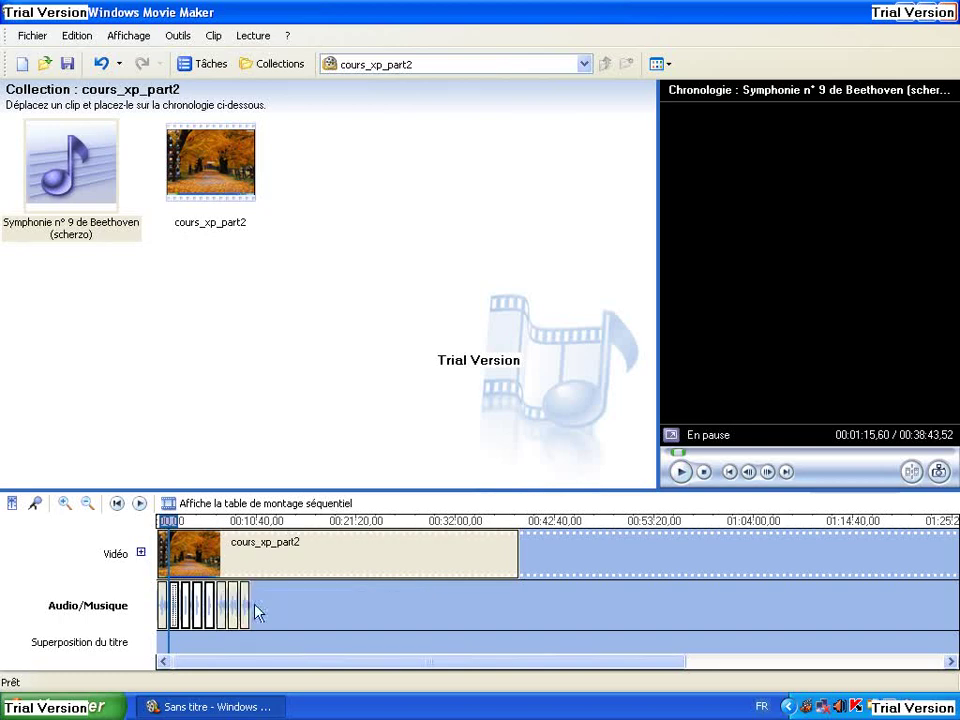
pyautogui.rightClick(279, 609)
pyautogui.click(291, 609)
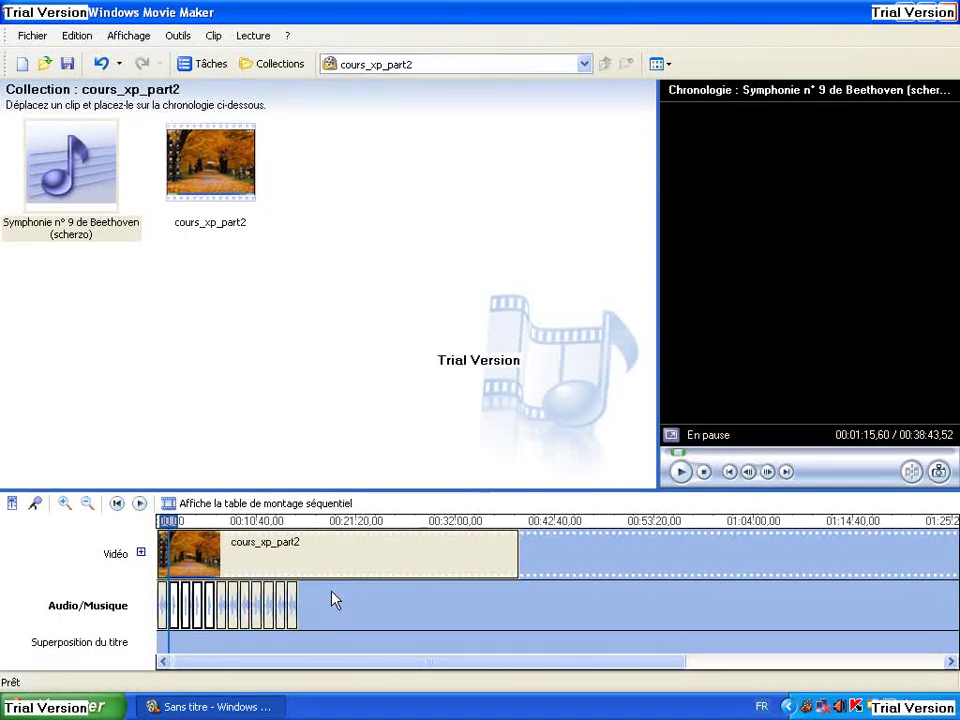
pyautogui.rightClick(335, 599)
pyautogui.click(343, 603)
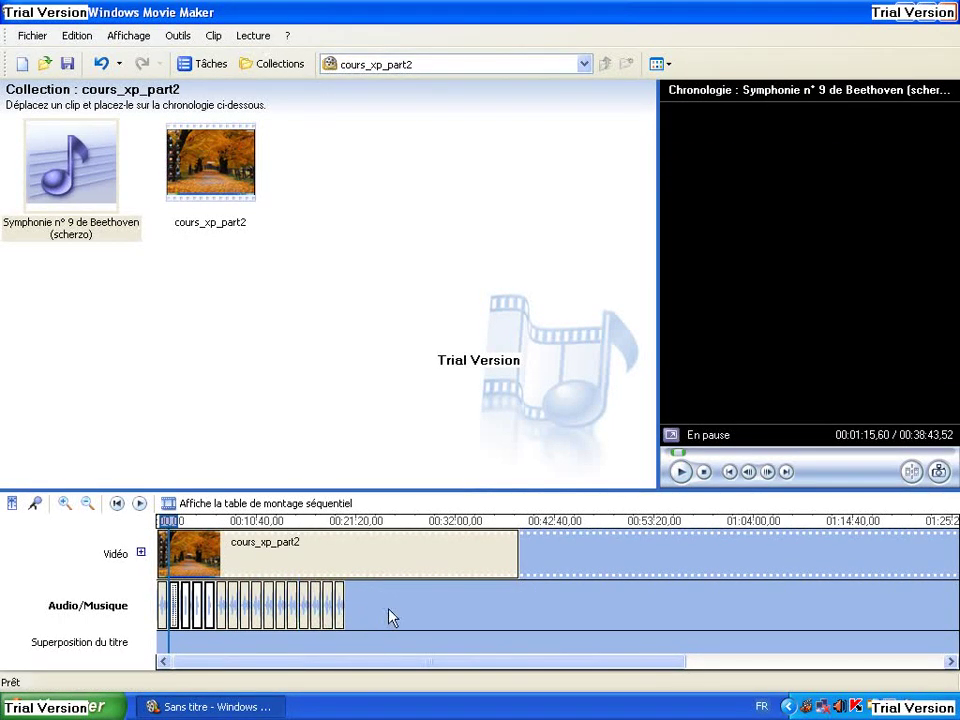
pyautogui.rightClick(393, 617)
pyautogui.click(402, 620)
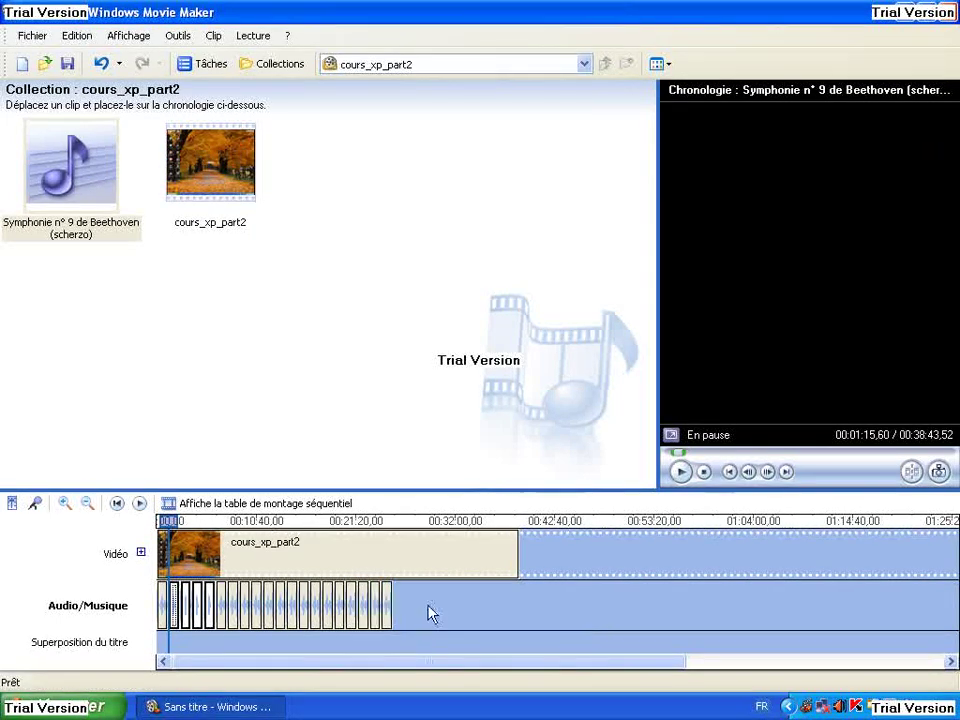
pyautogui.rightClick(437, 607)
pyautogui.click(455, 610)
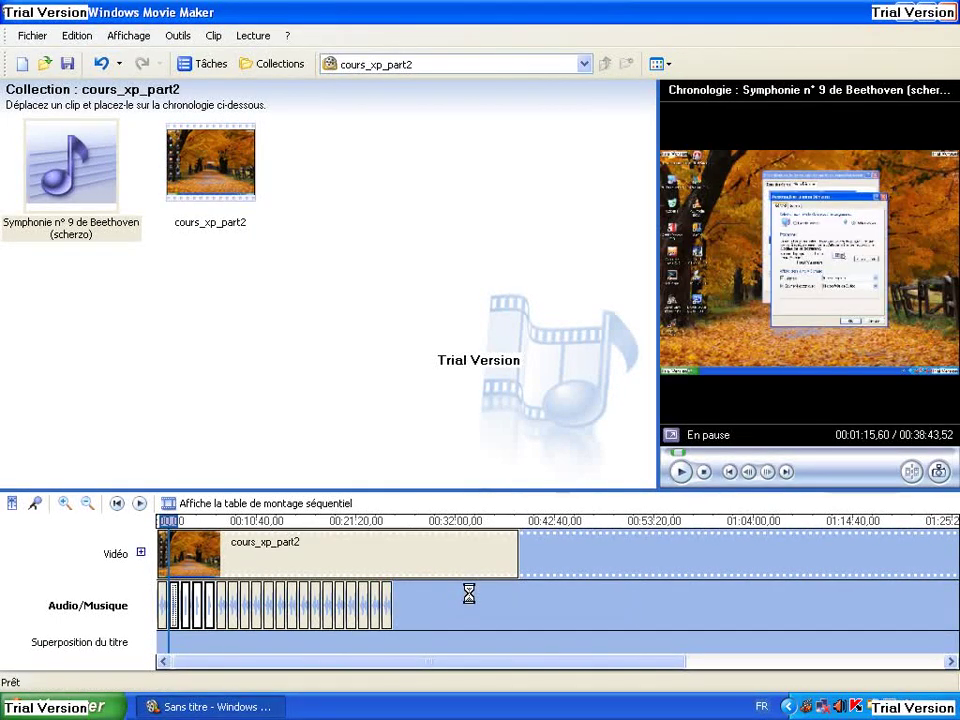
pyautogui.rightClick(469, 600)
pyautogui.click(476, 606)
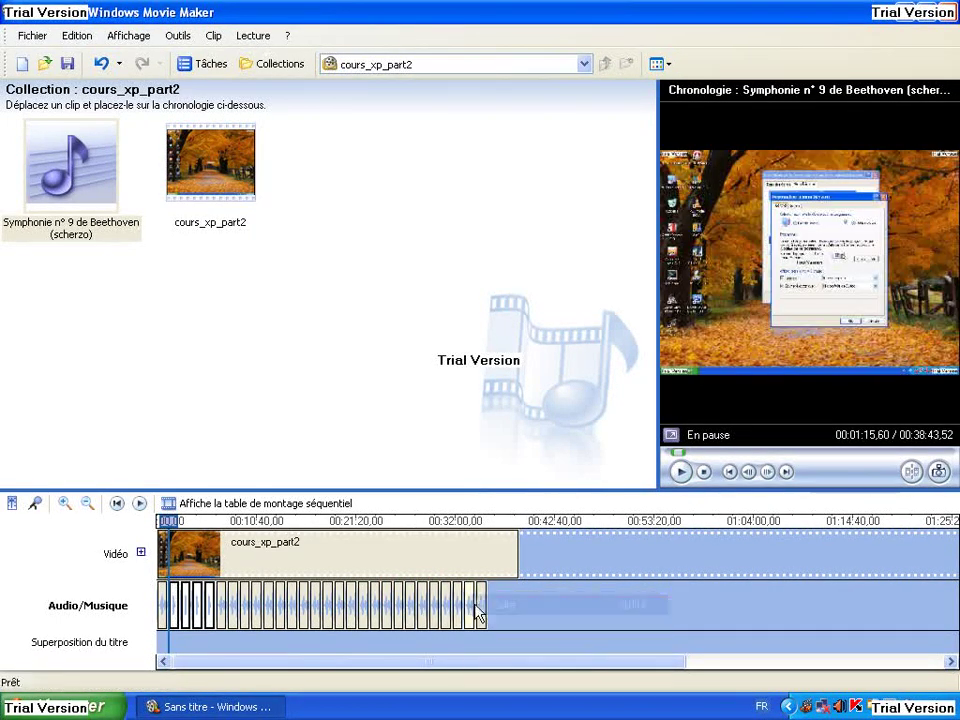
pyautogui.rightClick(501, 596)
pyautogui.click(506, 601)
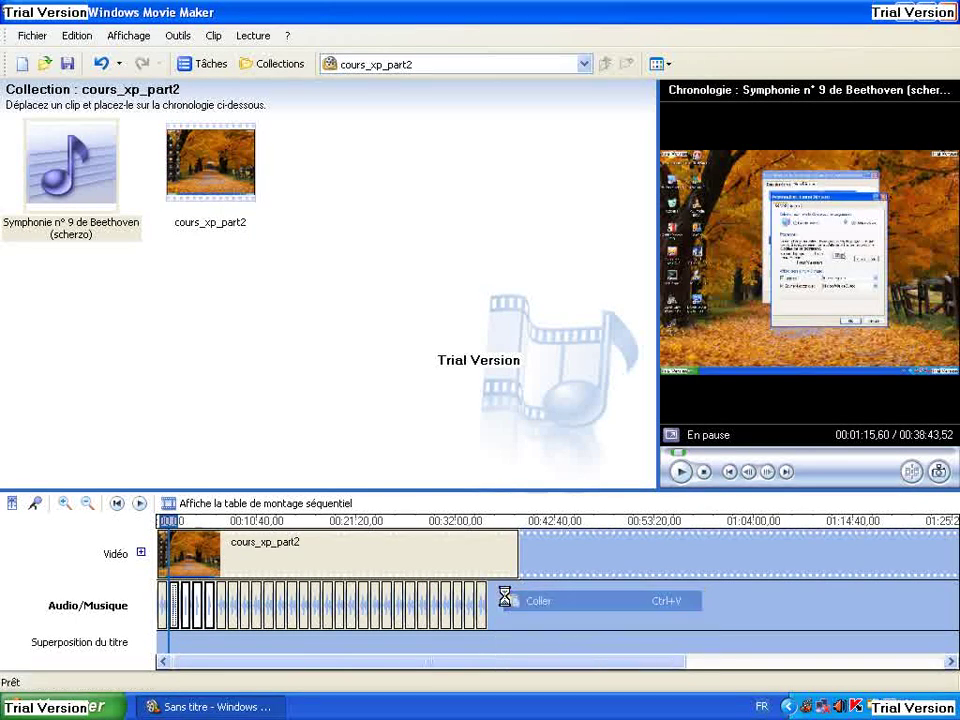